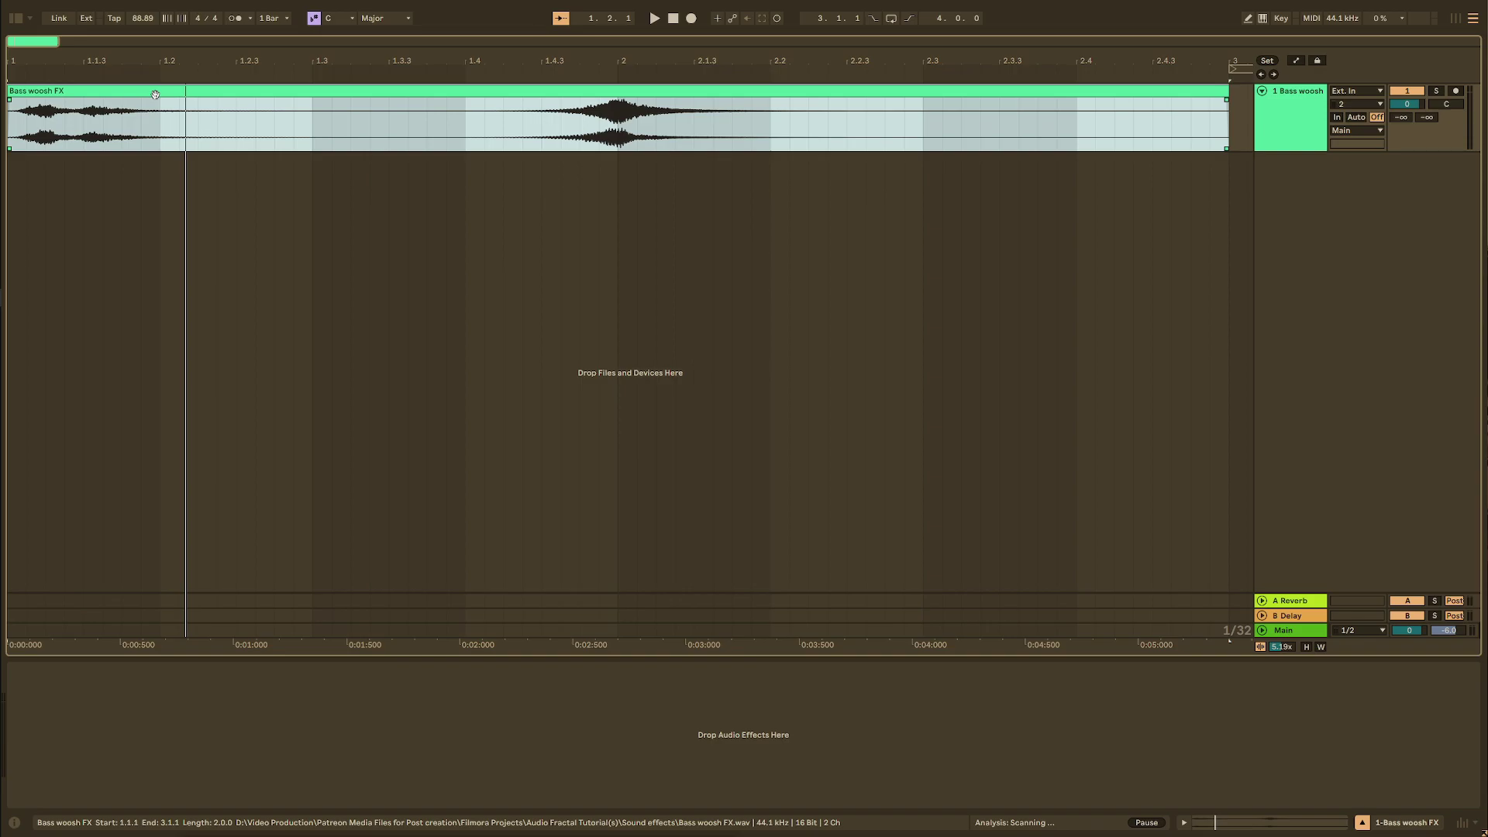
Expand the Bass woosh FX track to fill the arrangement height and play back its clip.
key(h)
key(space)
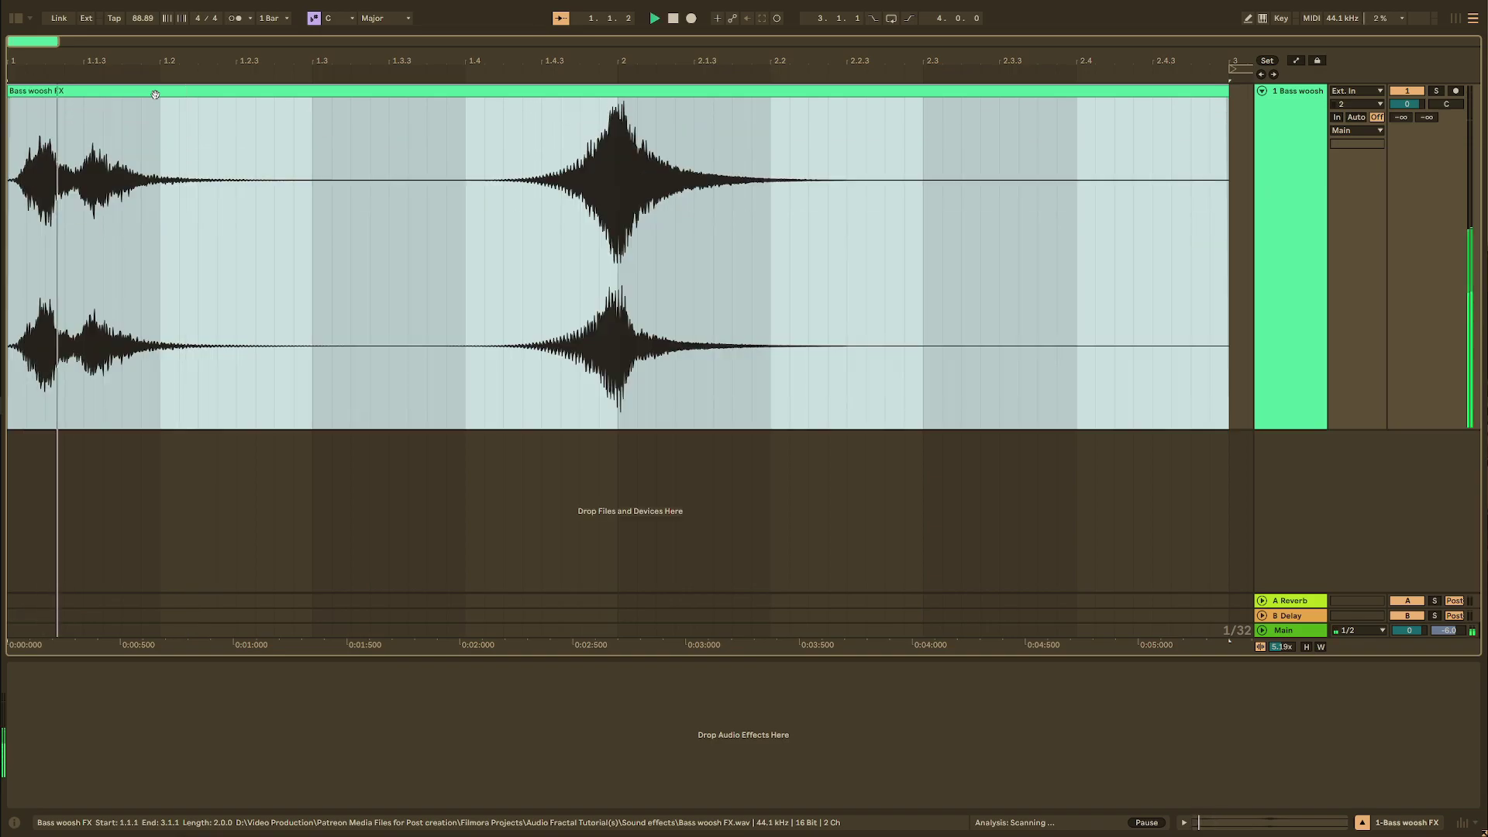
click(1278, 198)
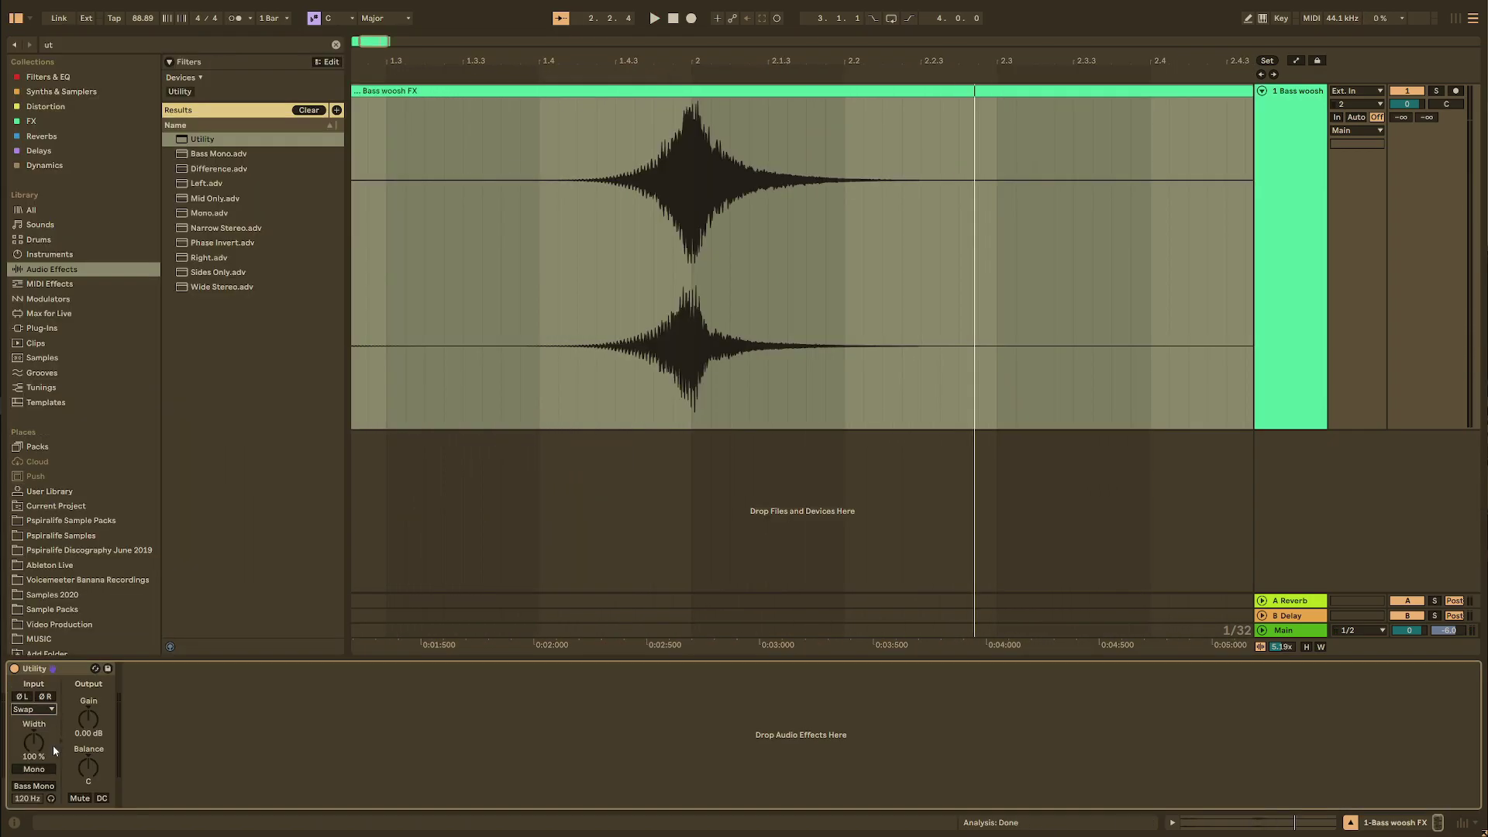
key(space)
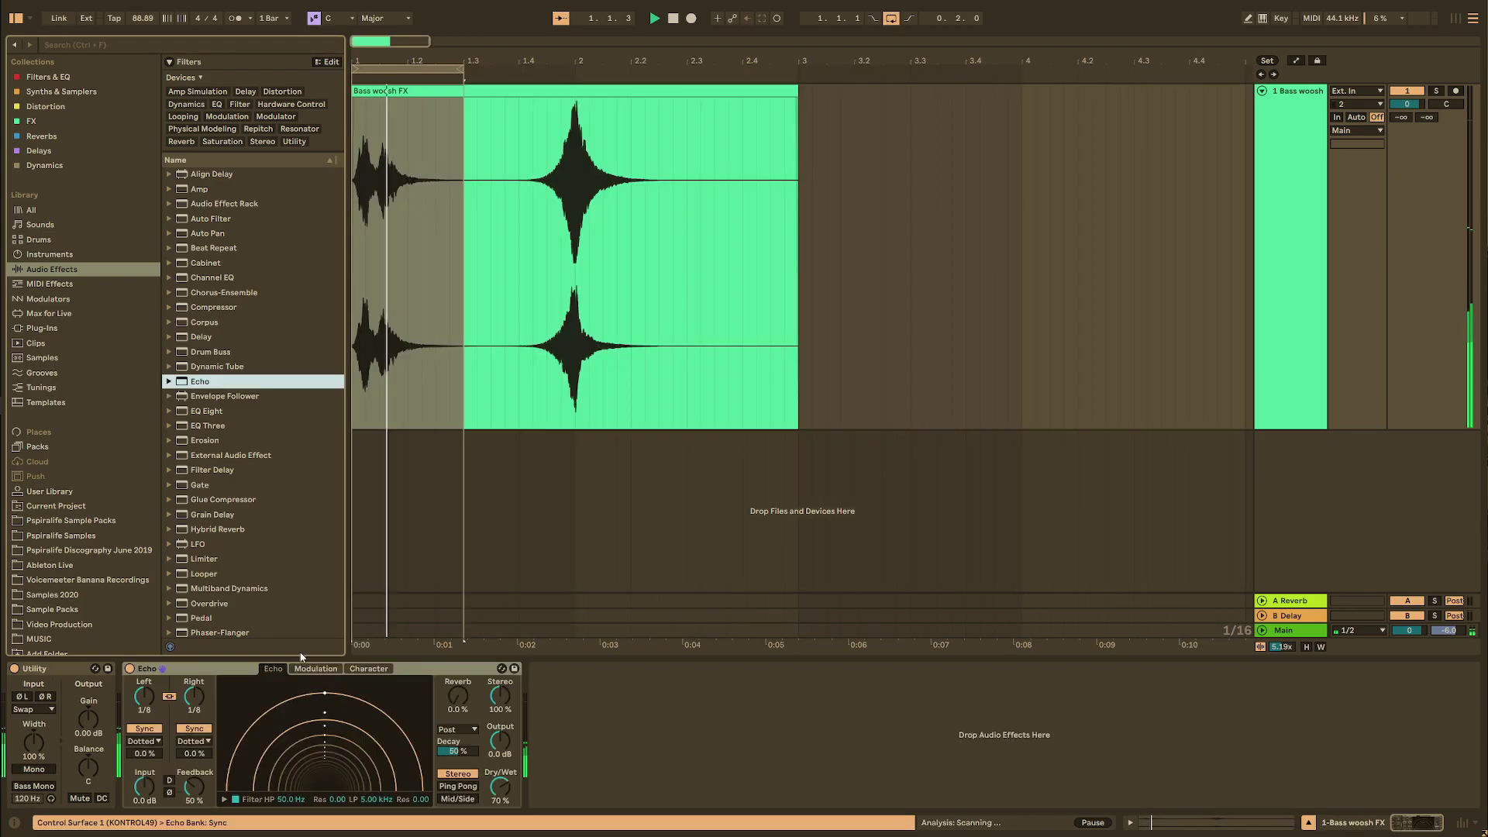
Set Echo's Dry/Wet to 50% with its output at 0.0 dB, and raise the Utility gain to about 8.9 dB.
drag(500, 787, 500, 792)
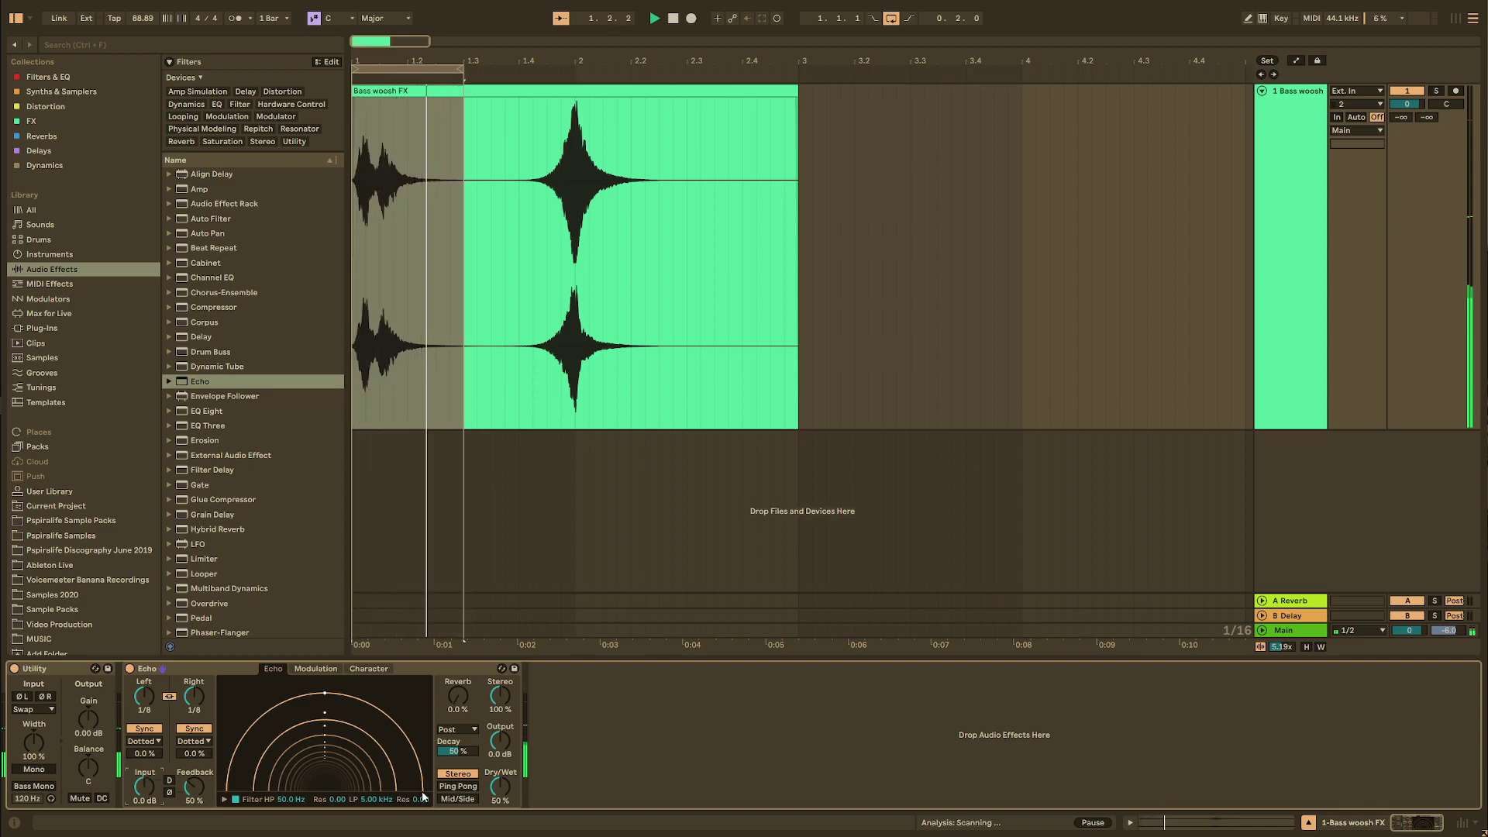
drag(493, 762, 493, 740)
double_click(500, 742)
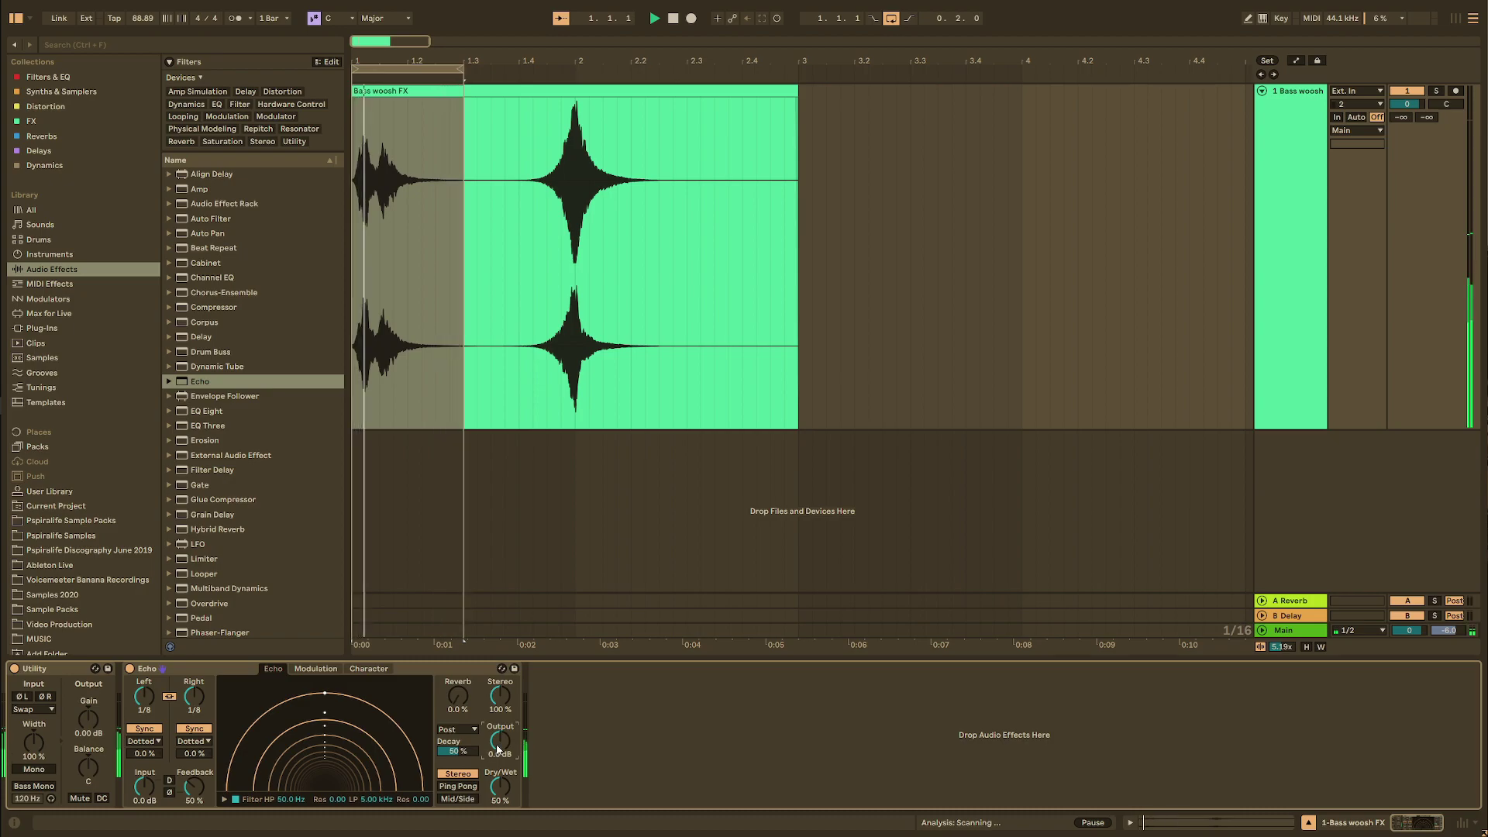
drag(88, 720, 88, 707)
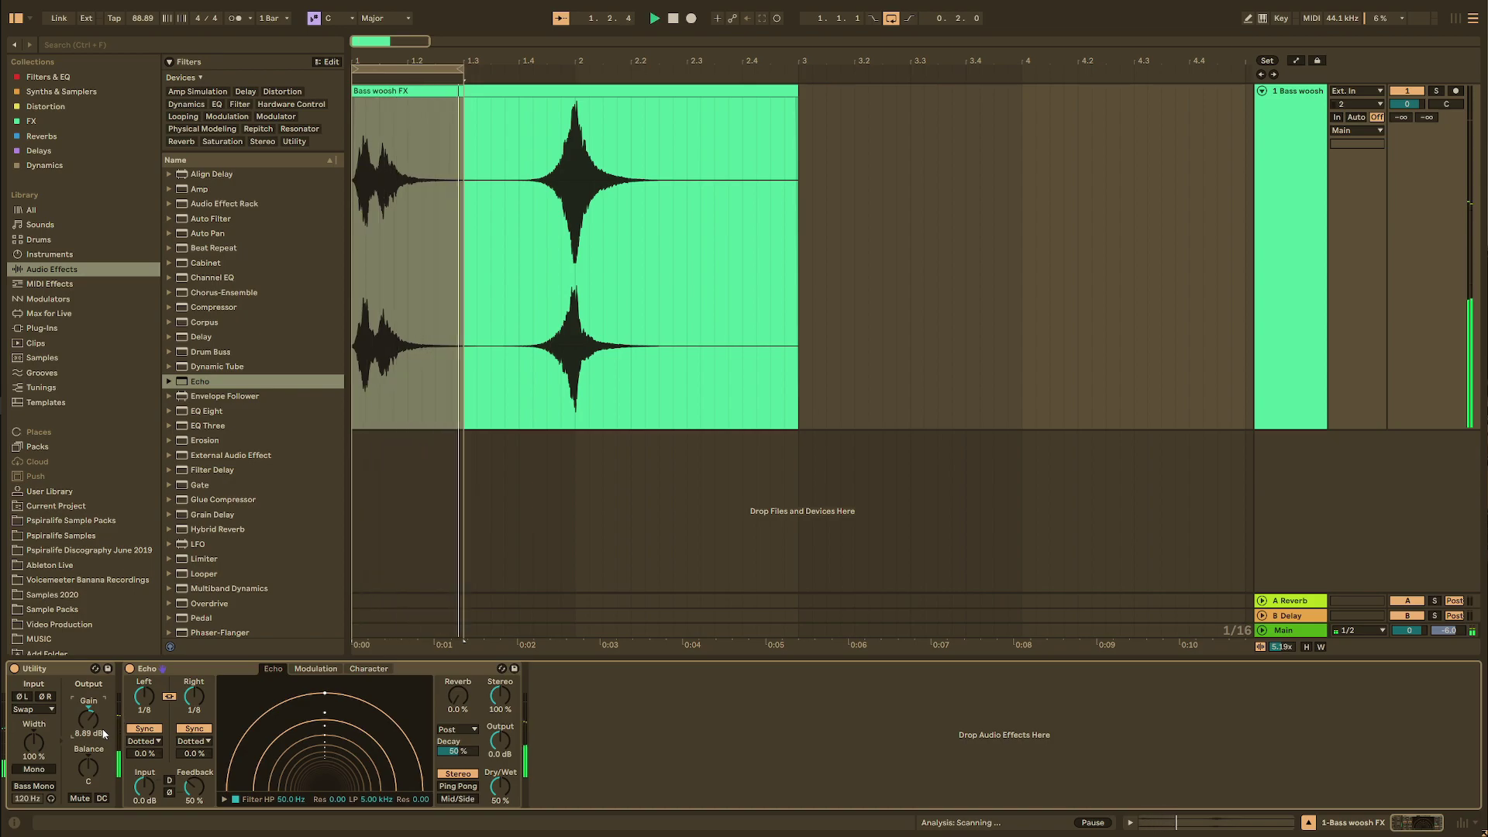
Switch Echo's linked delays from Sync to Time at 109 ms, with feedback at 73% and reverb at 80%.
click(151, 730)
mouse_move(144, 697)
mouse_down()
mouse_move(144, 751)
mouse_move(144, 679)
mouse_move(146, 741)
mouse_move(145, 727)
mouse_up()
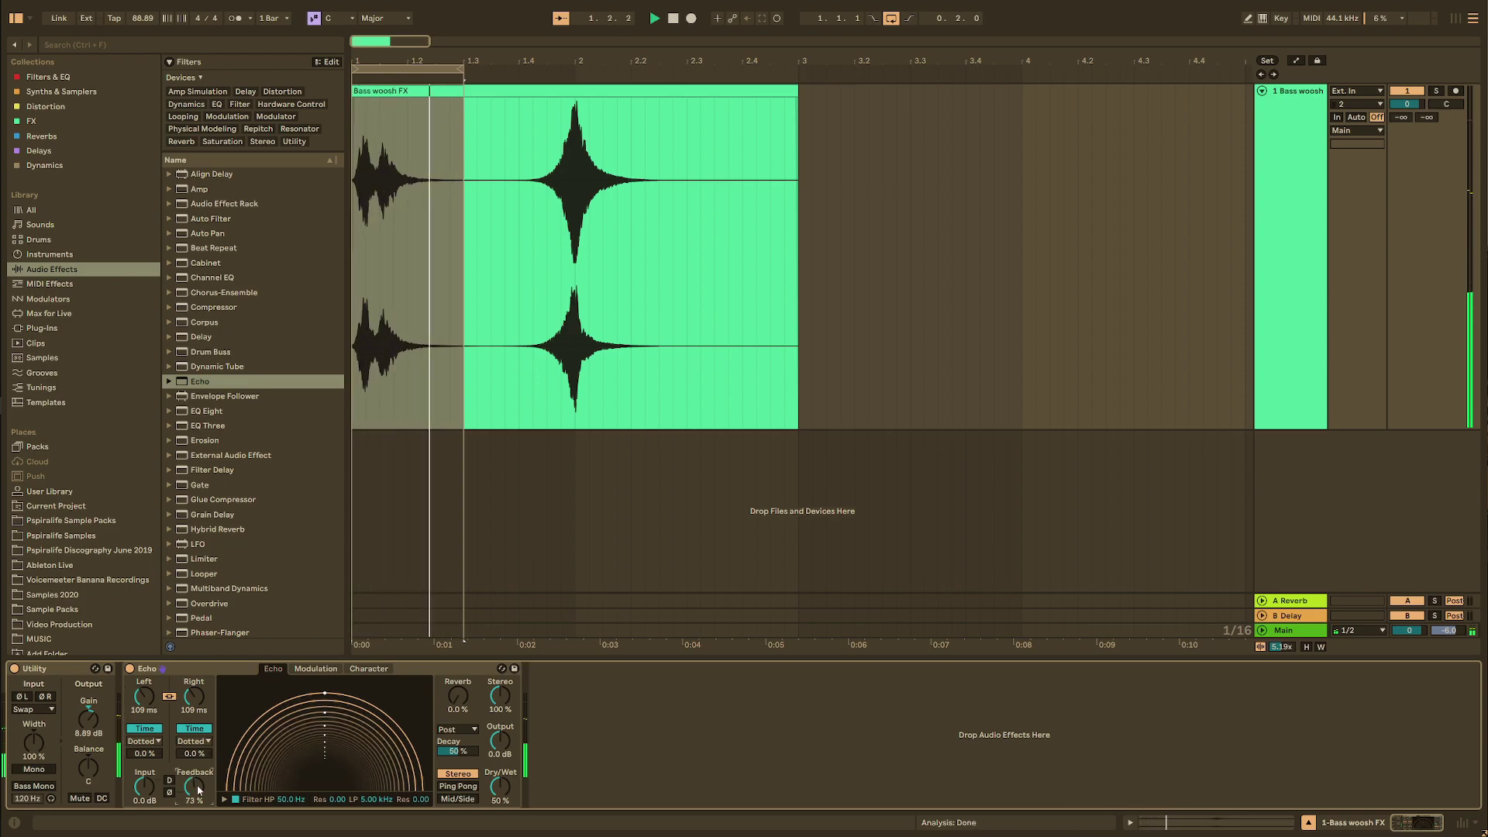
drag(457, 696, 458, 649)
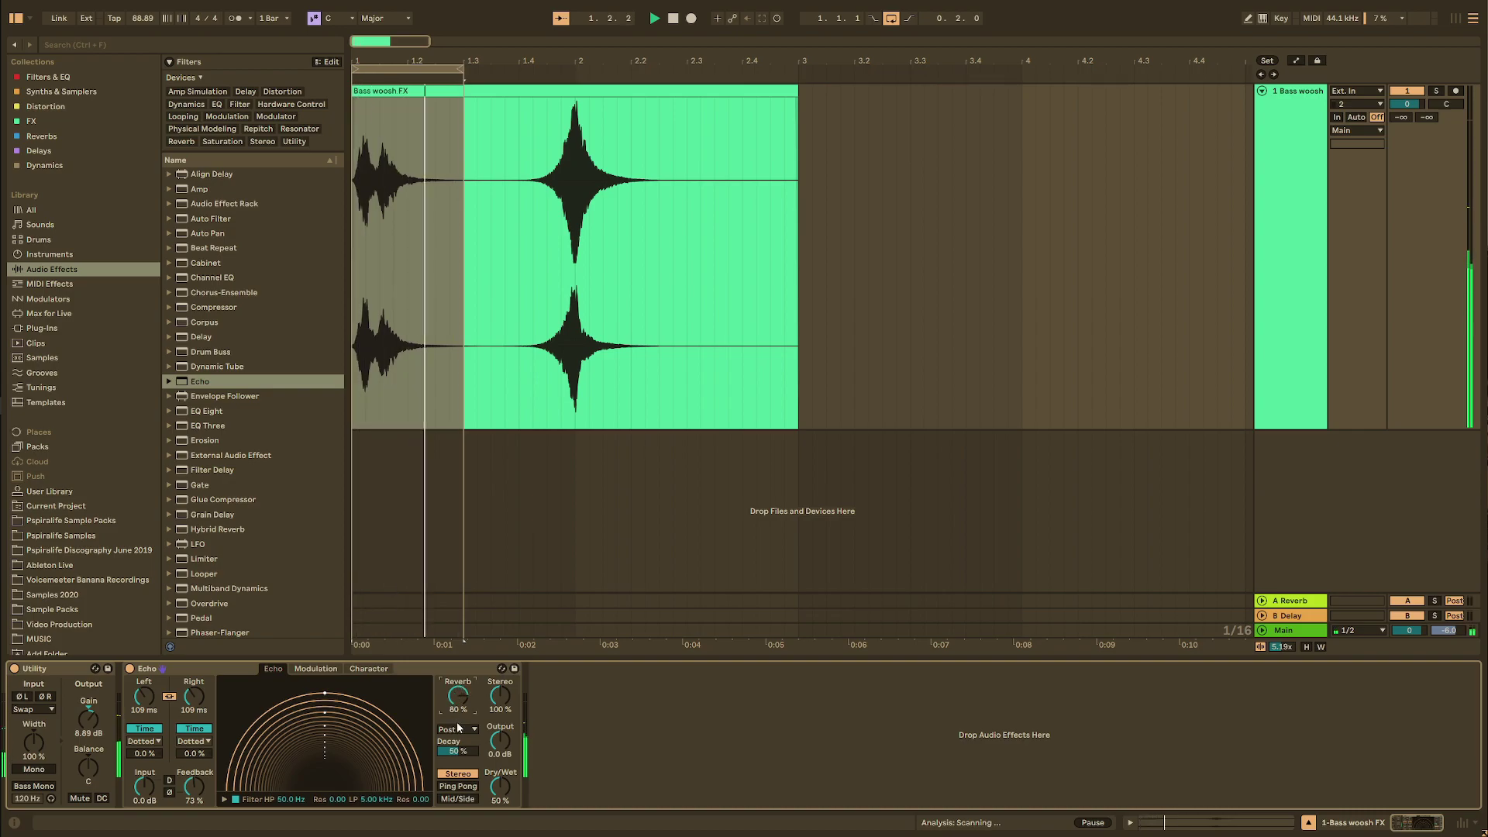
Set Echo's reverb position to Pre, both delay times to 507 ms and the stereo width to 200%.
drag(257, 711, 222, 707)
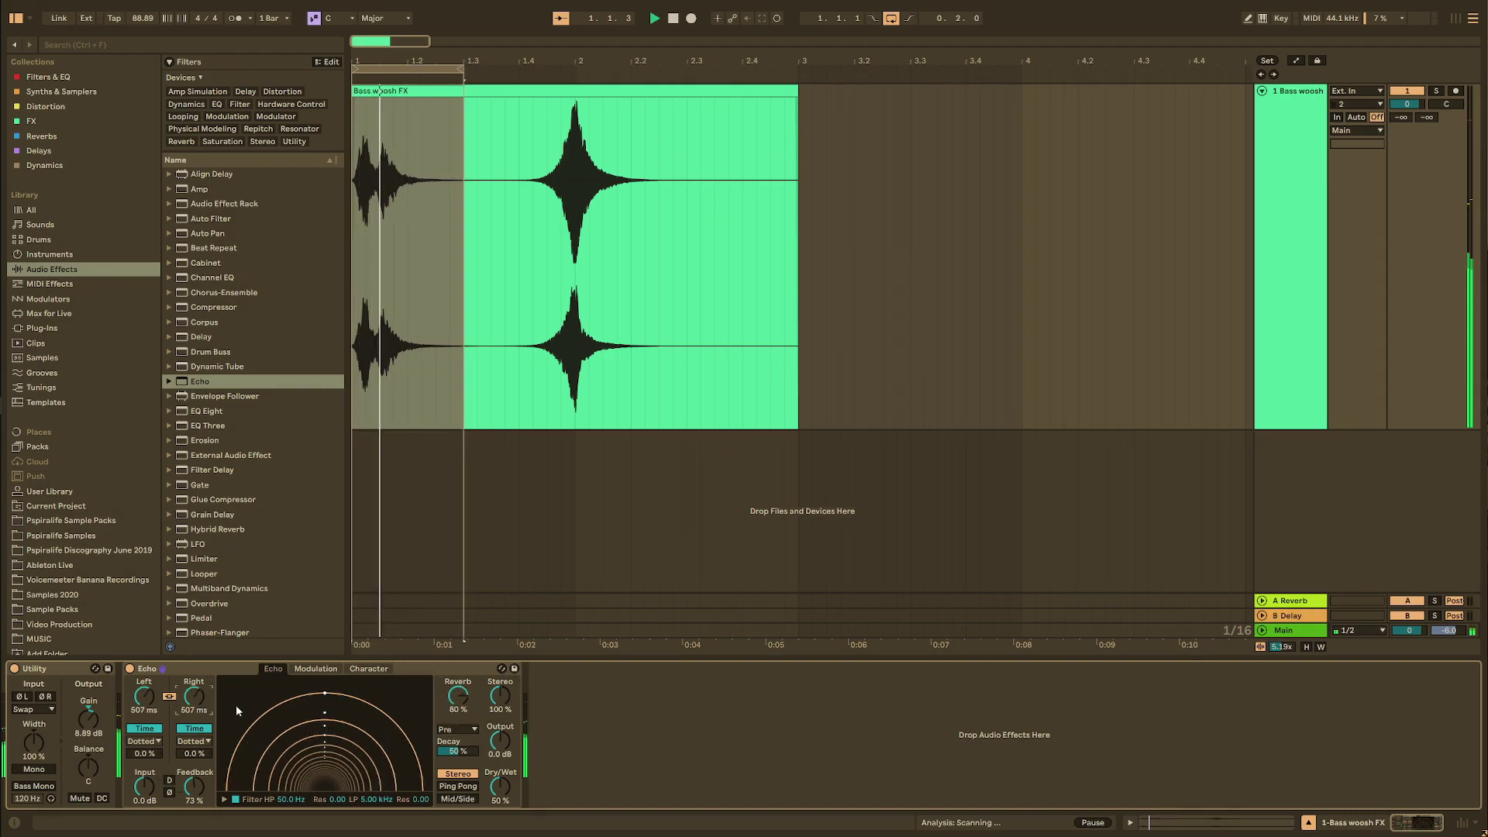
drag(500, 700, 500, 778)
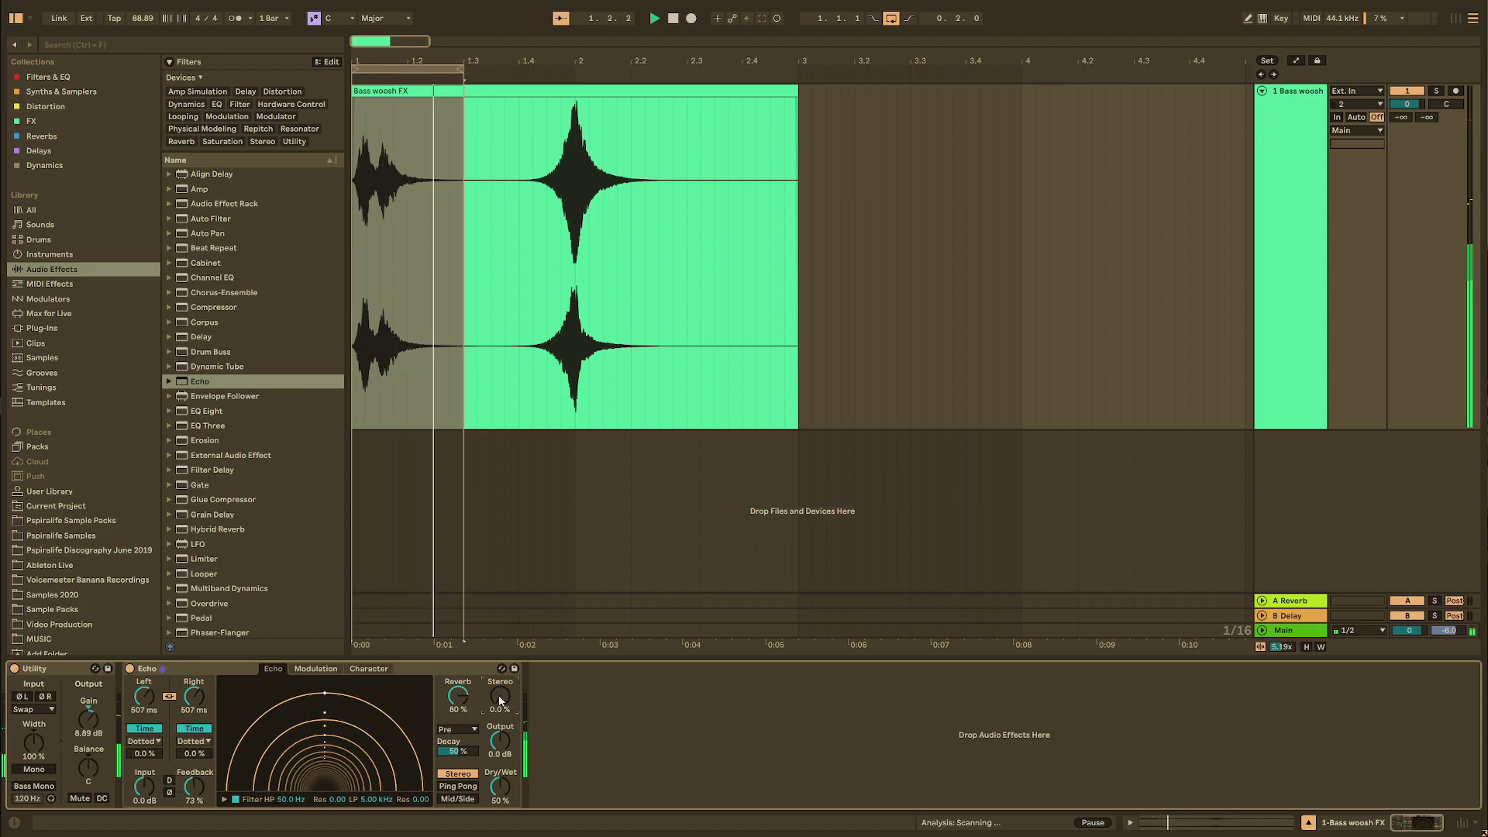
drag(500, 700, 500, 689)
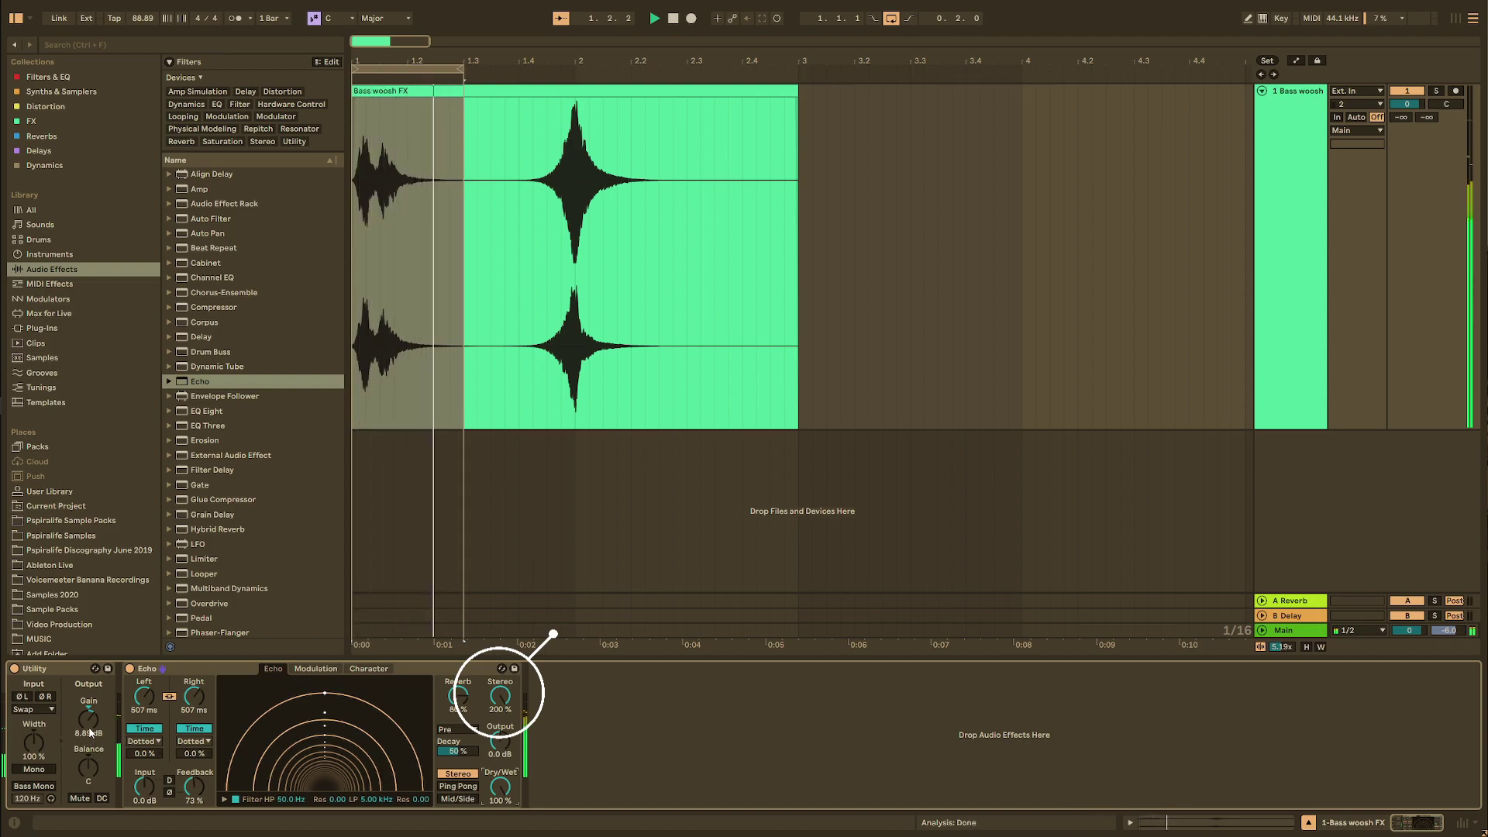
Set the Utility gain to 6.67 dB and Echo's linked delay times to 291 ms.
double_click(90, 728)
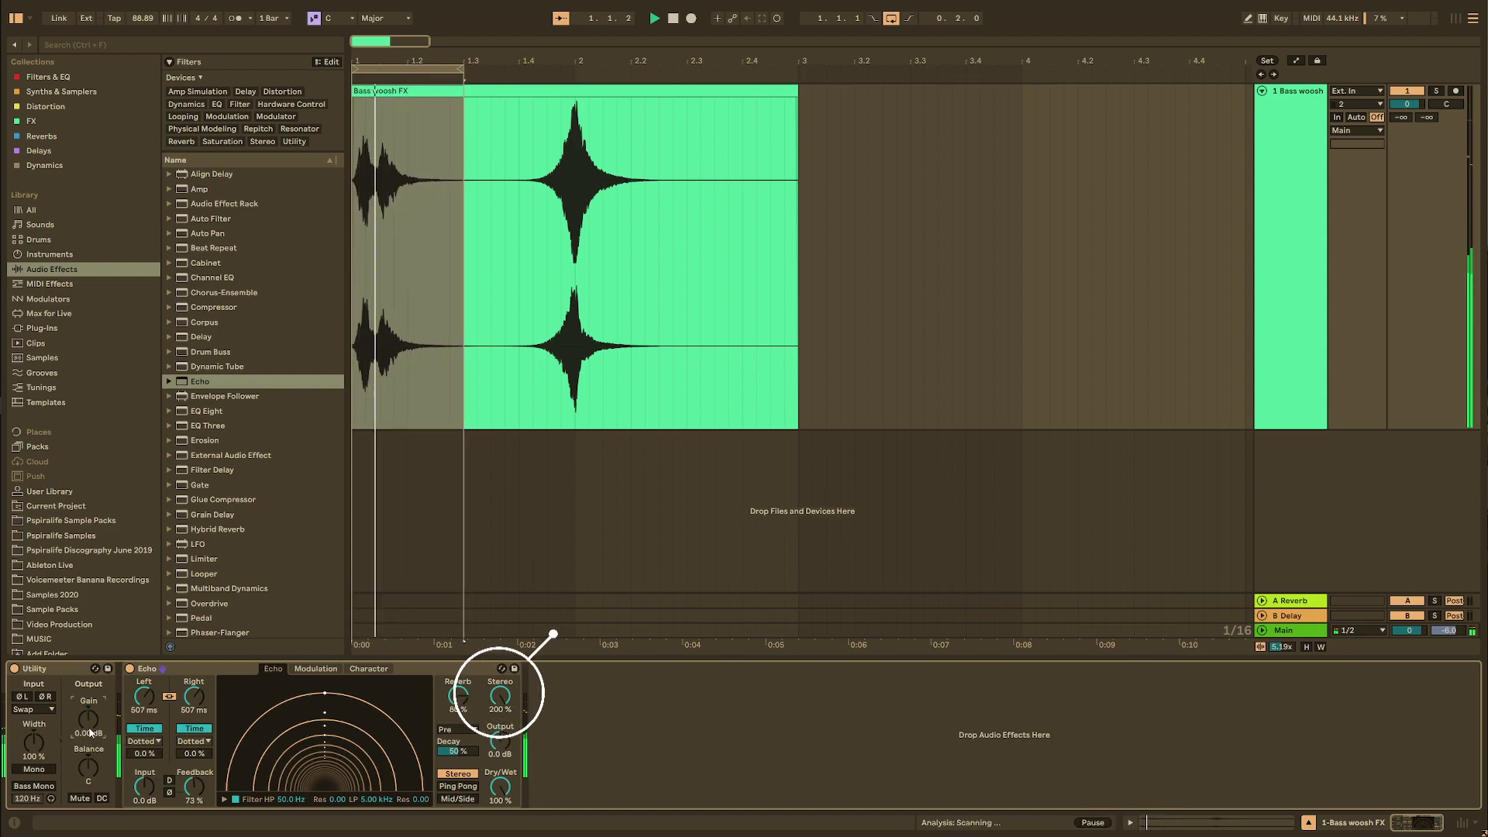
drag(90, 732, 144, 760)
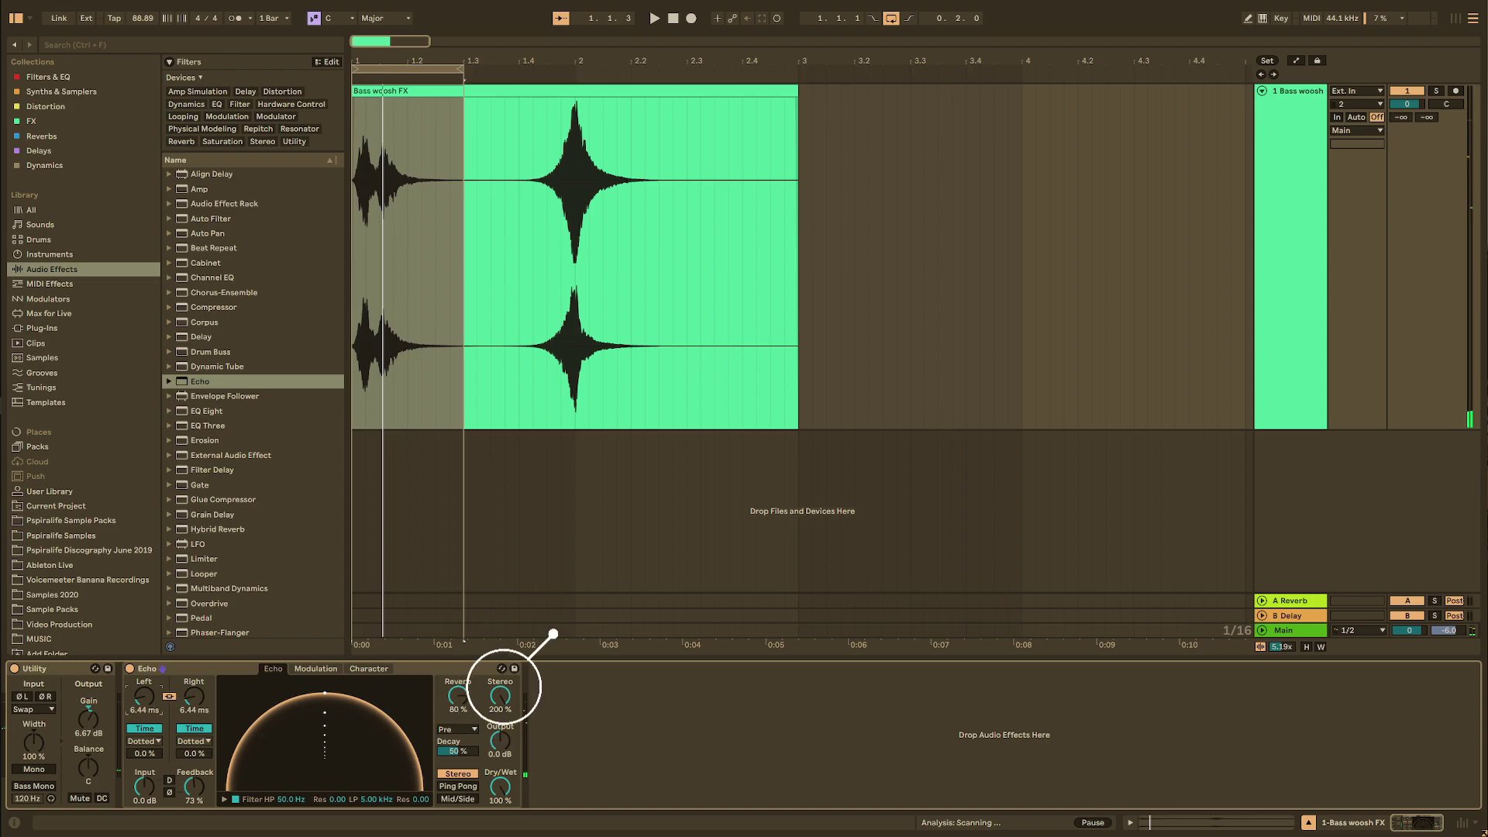
drag(144, 696, 144, 646)
key(a)
drag(143, 702, 143, 685)
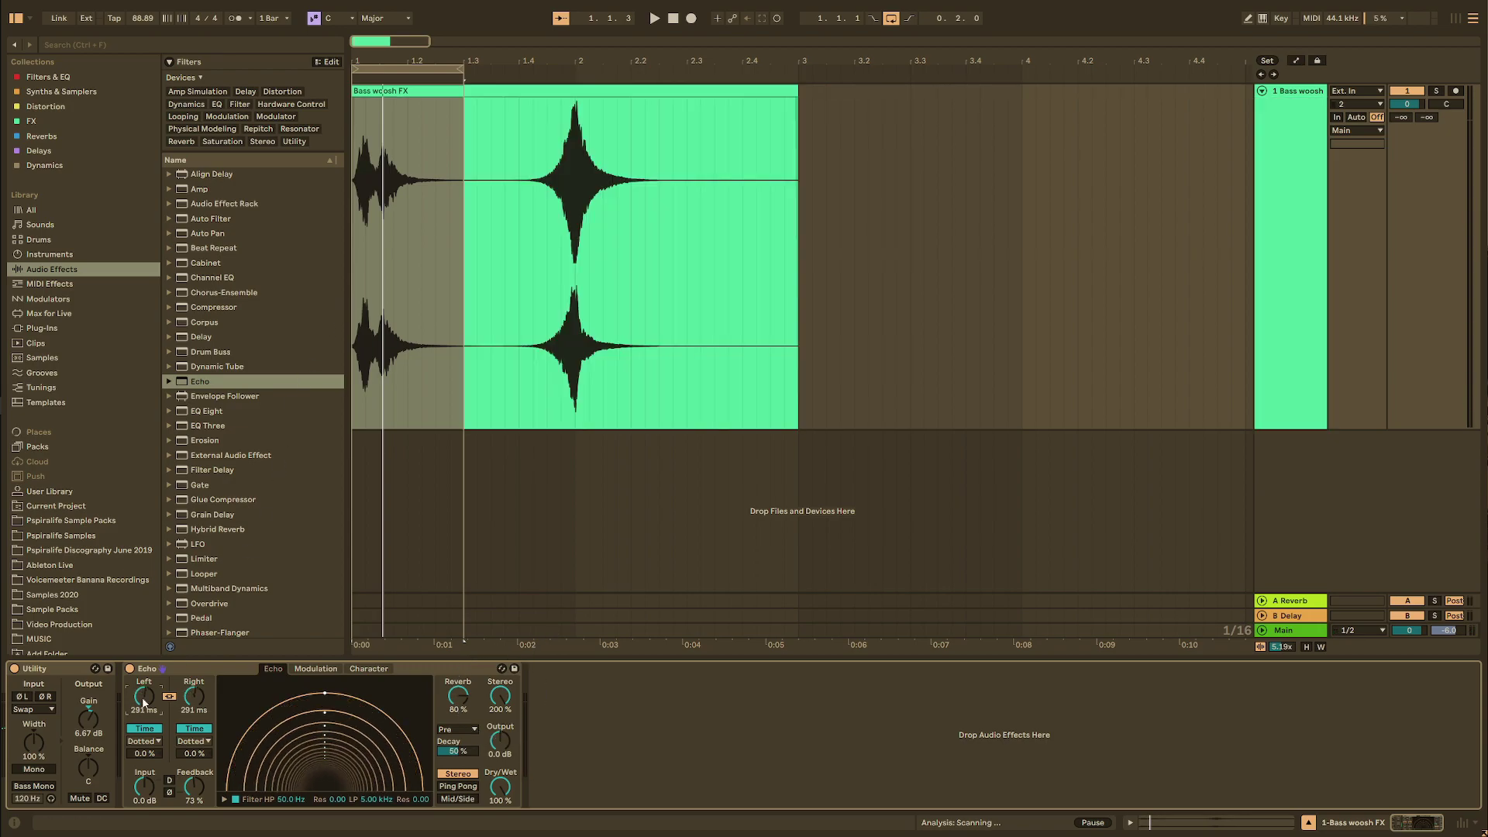
Automate Echo's left delay time from 291 ms at the clip start down to 1.00 ms at 1.3.3, and extend the playback loop to beat 1.4.
key(a)
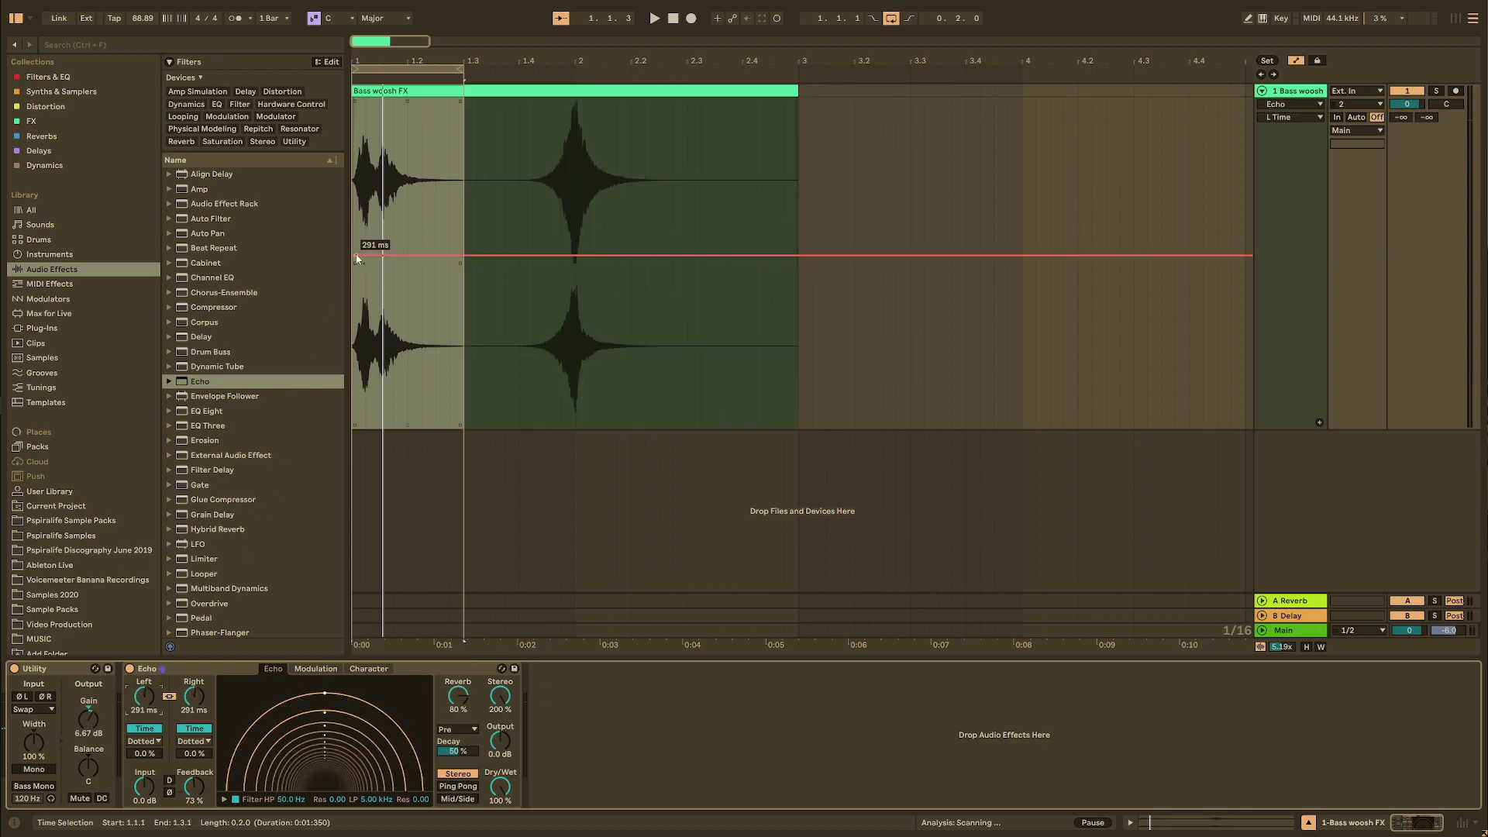
click(356, 255)
drag(465, 256, 491, 429)
key(space)
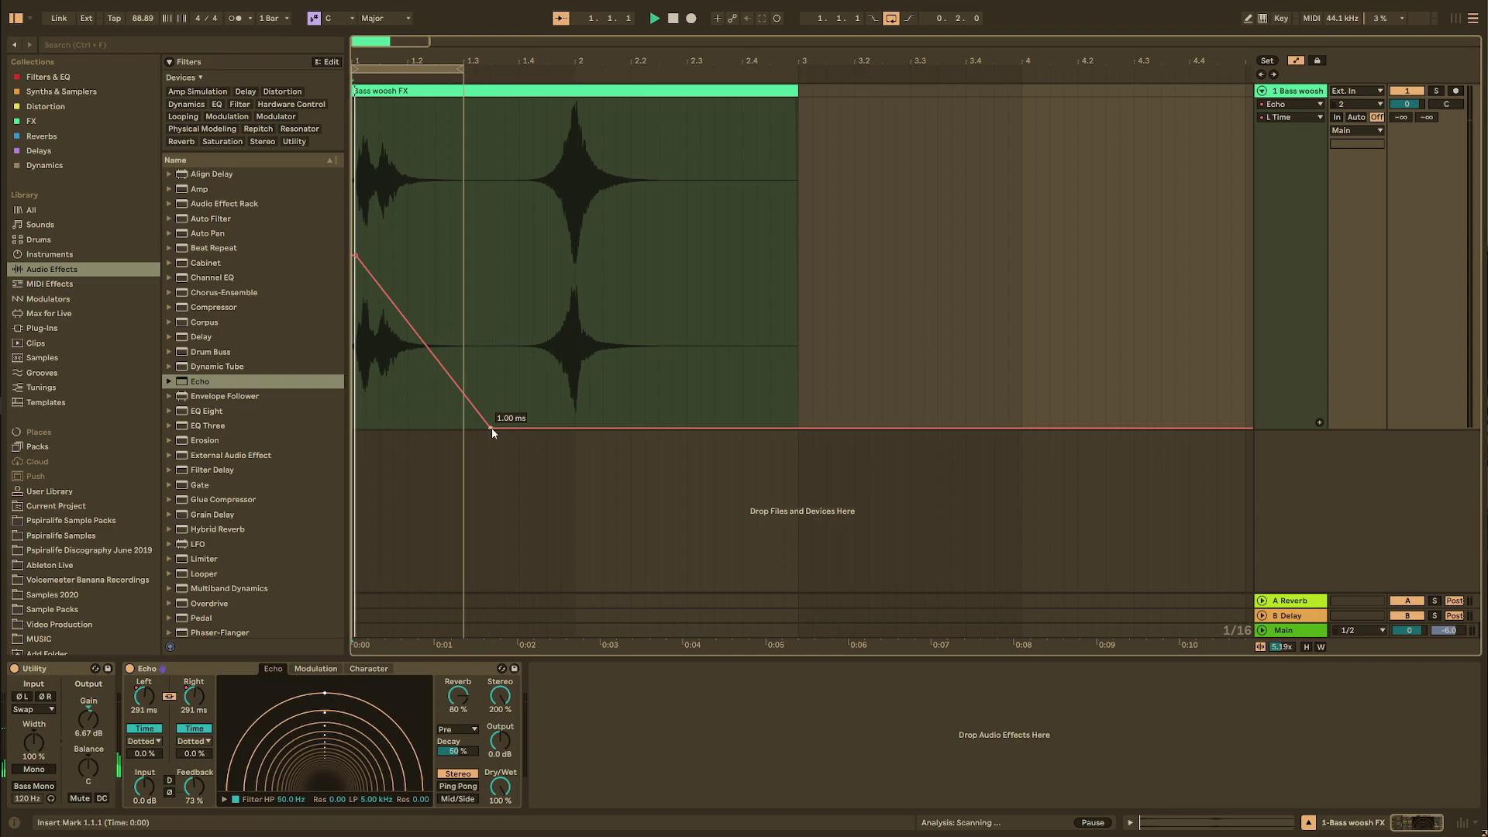
drag(464, 69, 518, 68)
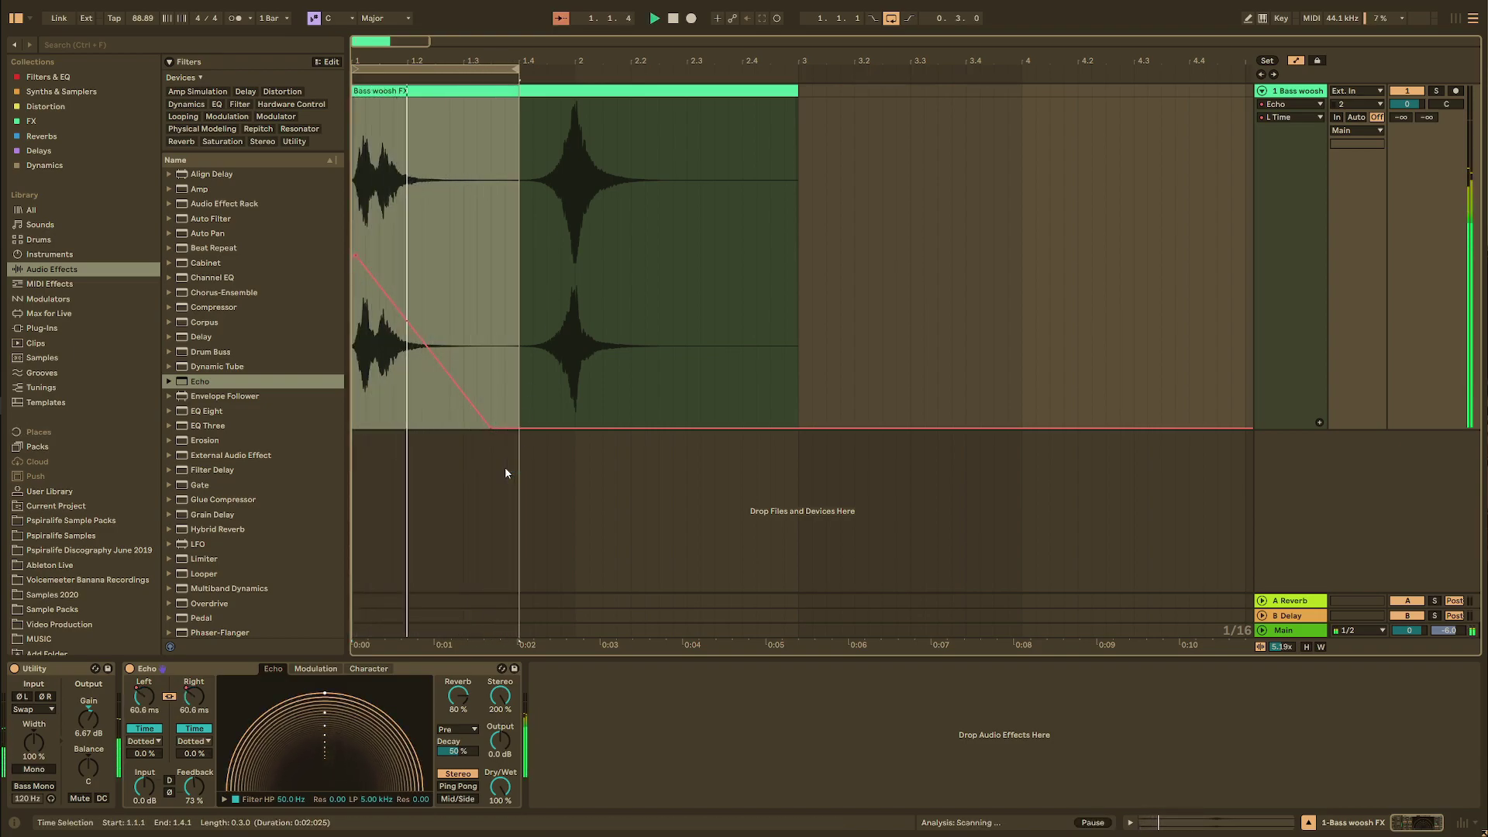
Set Echo's Dry/Wet to 0% and draw its automation rising from 0% near 1.1.4 to 100% at 1.3.3.
drag(502, 787, 508, 792)
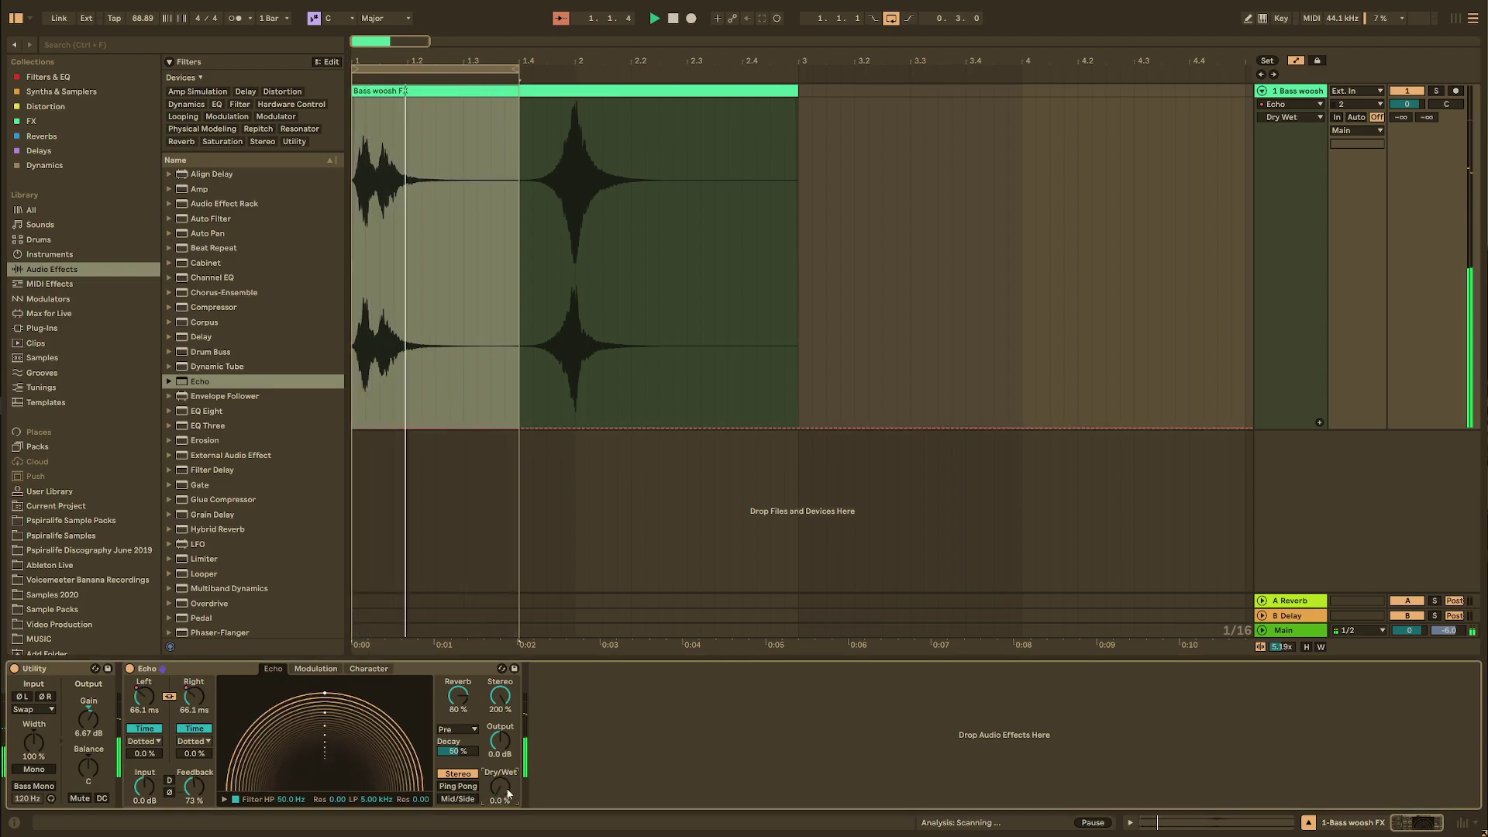
click(396, 425)
drag(508, 427, 491, 100)
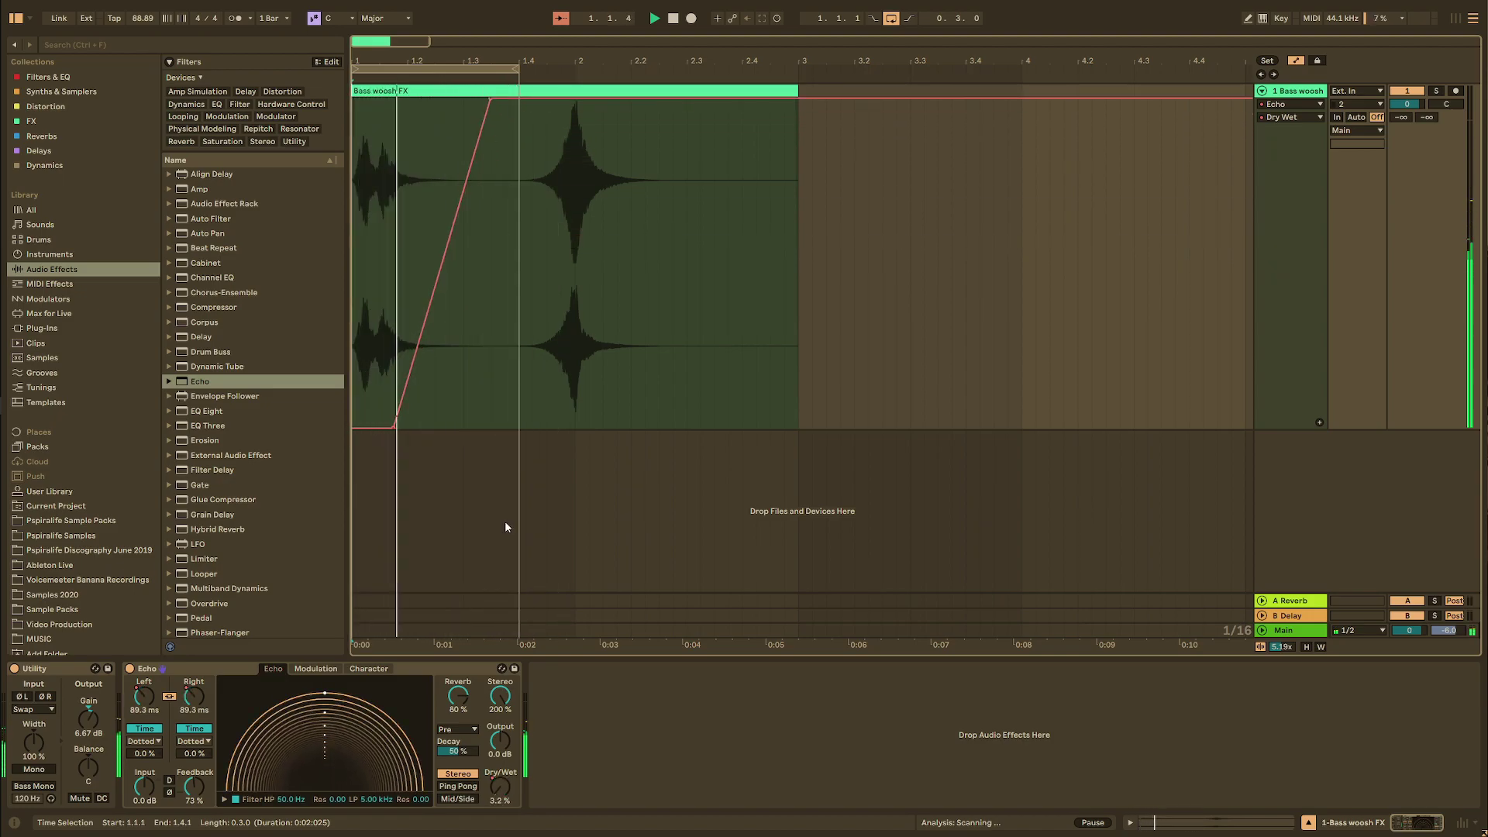
Reshape the Dry/Wet ramp by adjusting its start point and adding a raised breakpoint at beat 1.2 for a steeper initial rise.
mouse_move(402, 423)
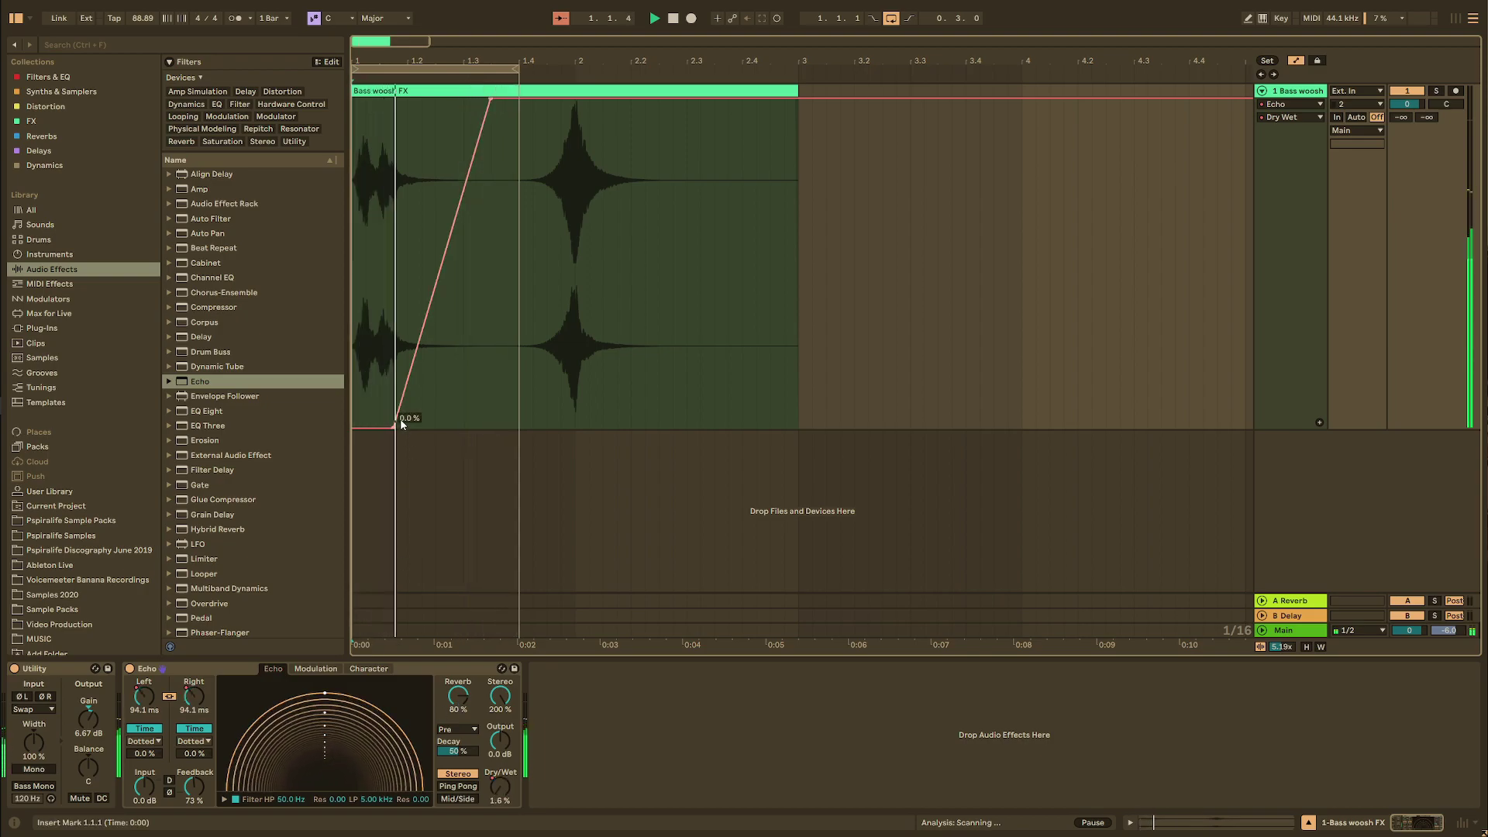
drag(401, 424, 380, 431)
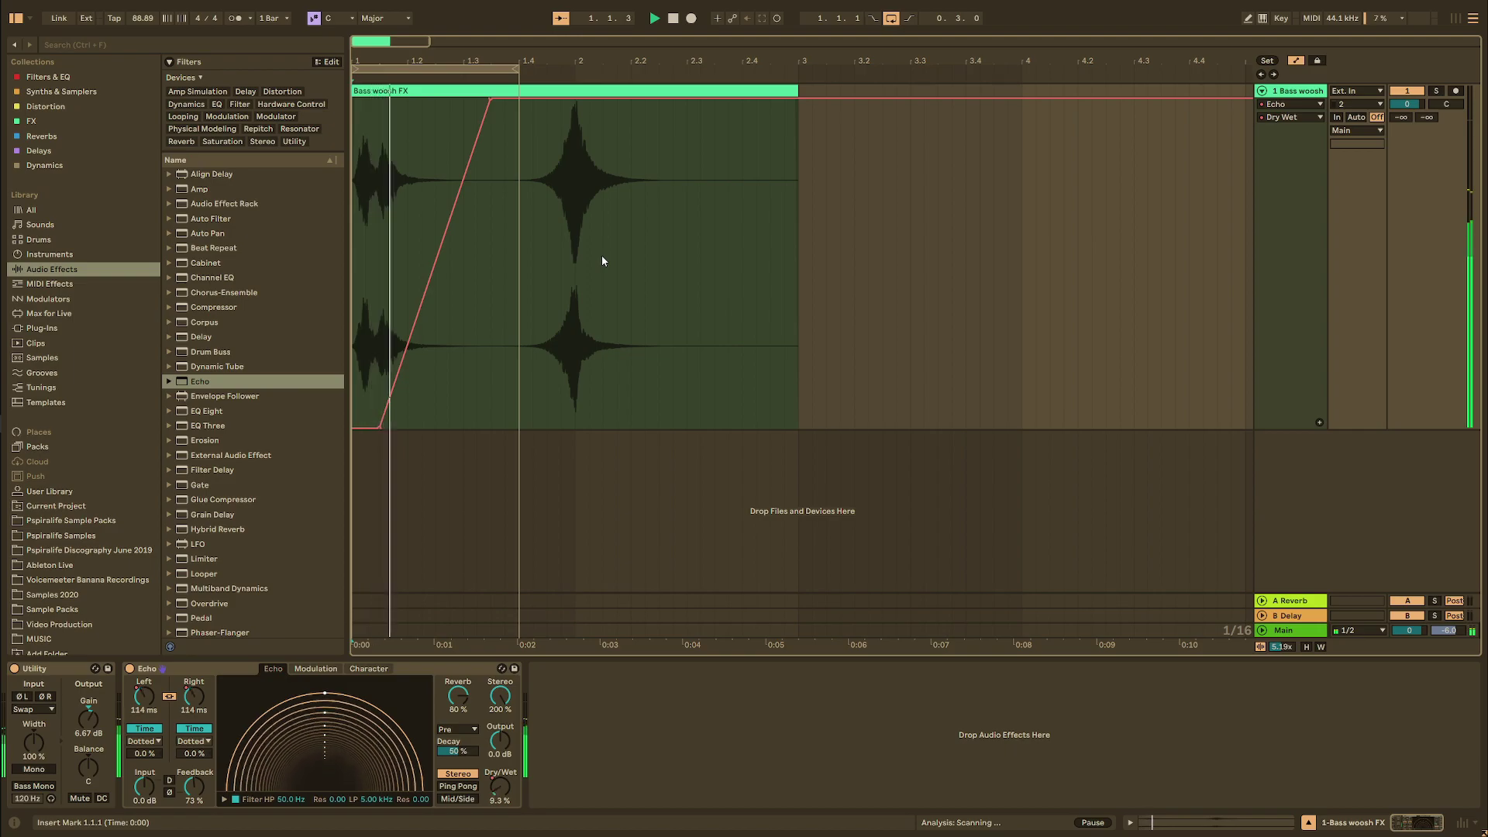
mouse_move(403, 368)
drag(404, 366, 407, 246)
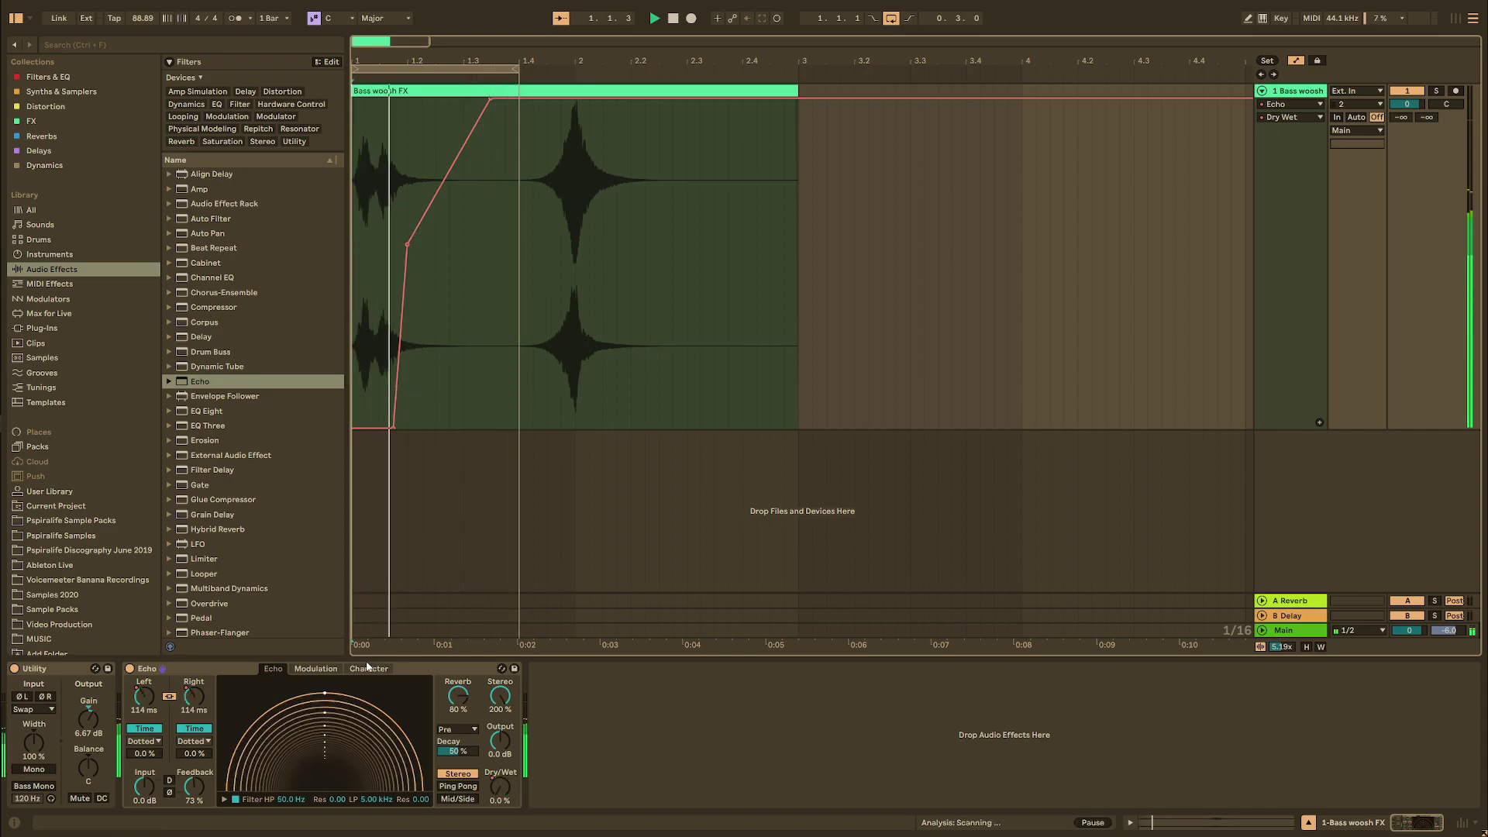
Hold Echo's left delay time automation at 291 ms until beat 1.2, and raise its end point to about 1.35 s at 1.3.2.
click(194, 696)
key(space)
mouse_move(392, 268)
mouse_down()
mouse_move(354, 256)
mouse_move(409, 257)
mouse_up()
key(space)
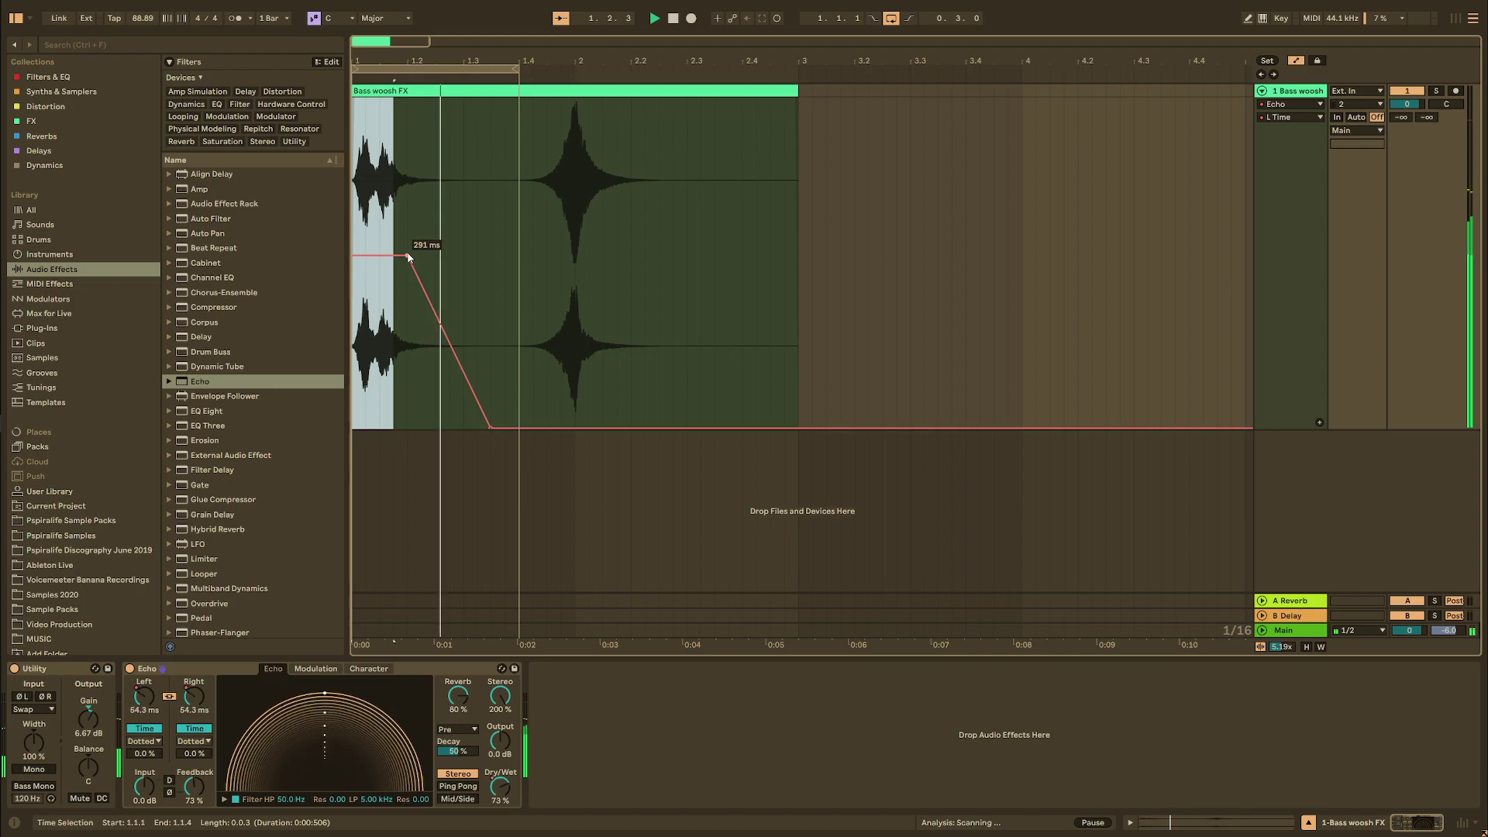
drag(490, 428, 479, 155)
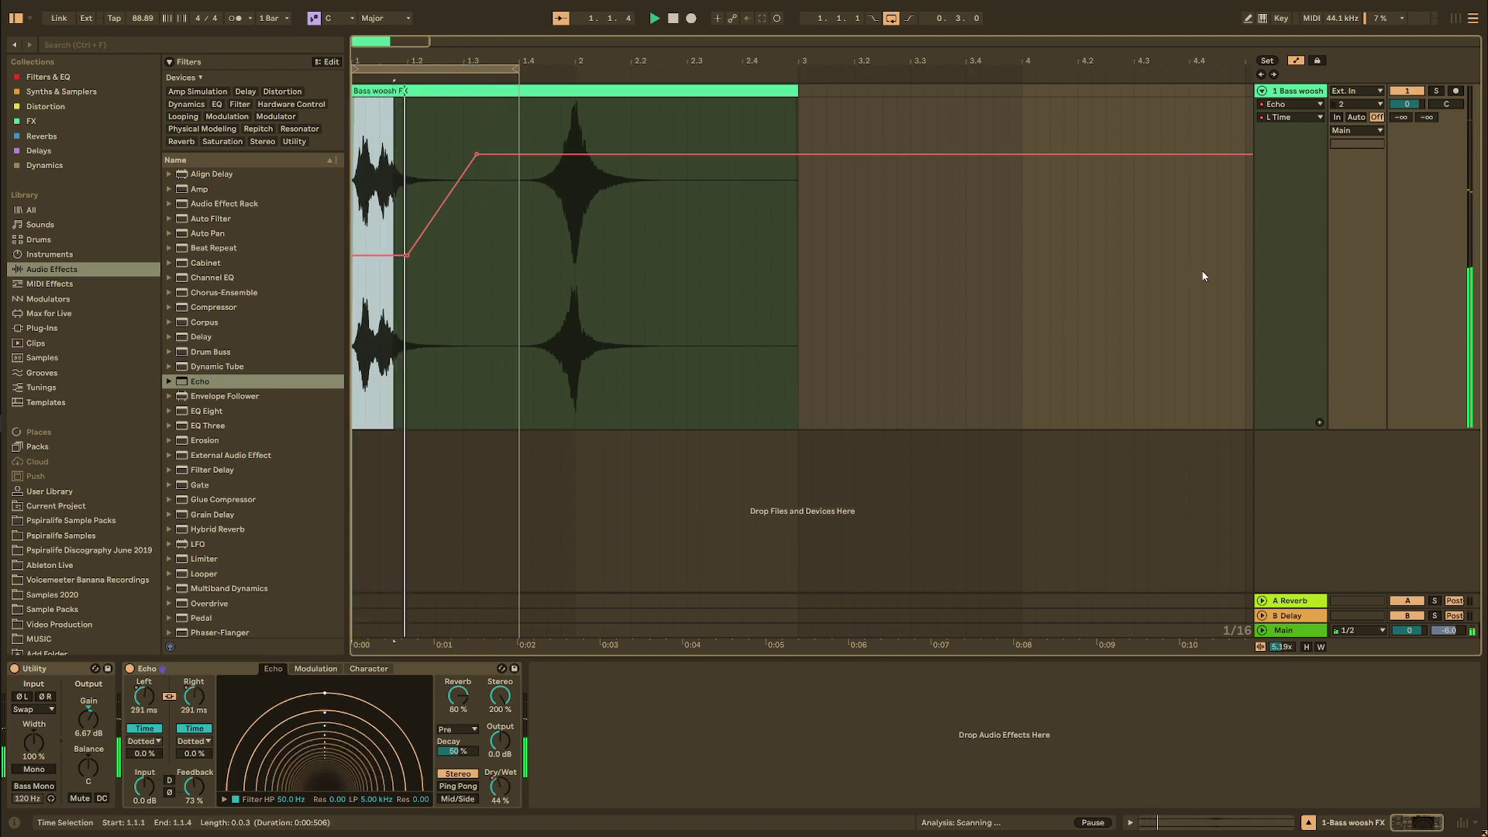
Move the L Time automation into its own lane, shrink the main track lane and choose Echo as the main lane's automated device.
click(1320, 423)
drag(1301, 429, 1300, 217)
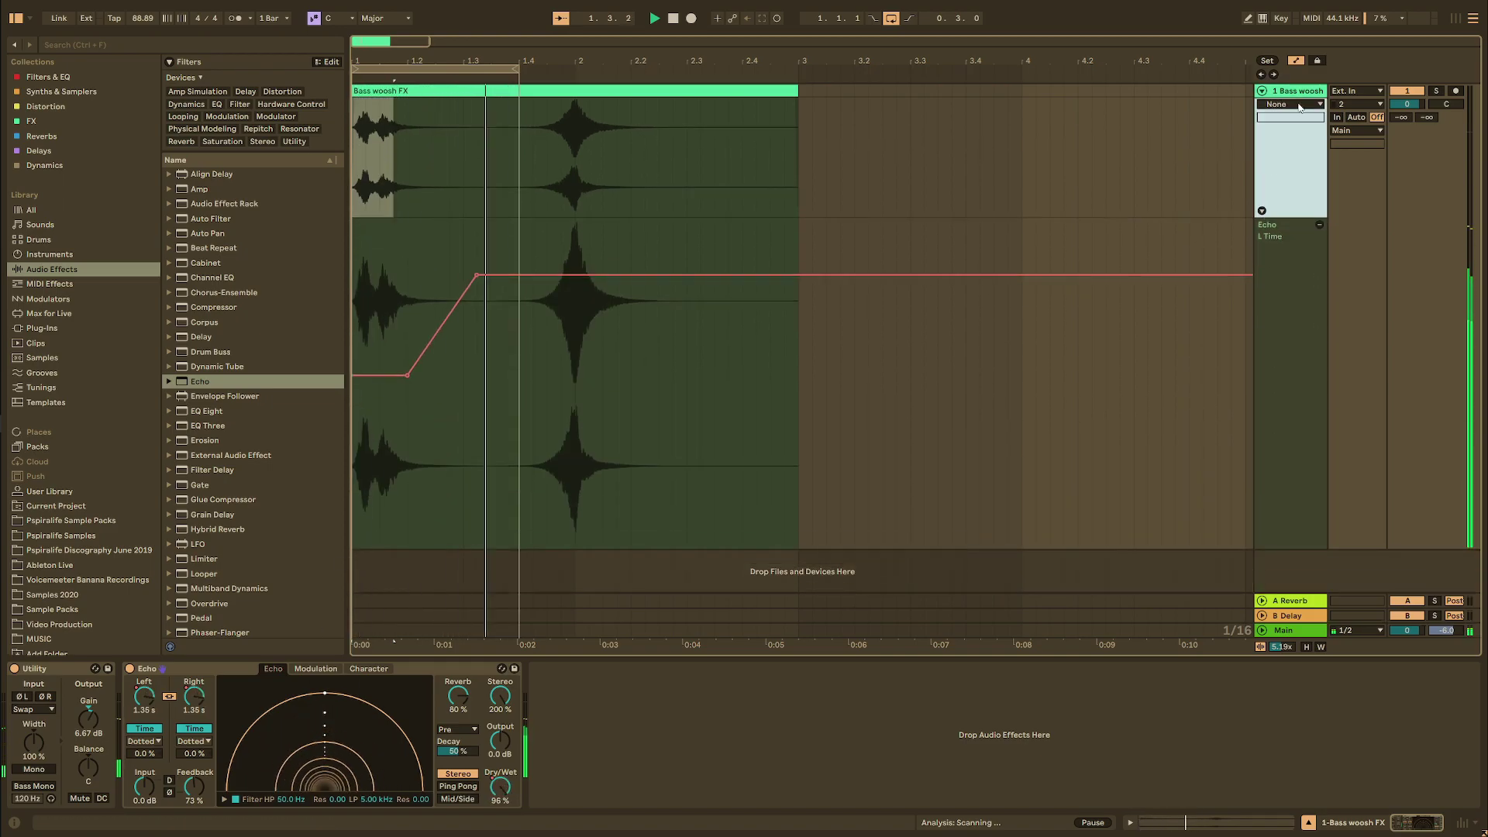
click(1300, 106)
click(1295, 144)
Reshape the left delay time automation to fall from 88.5 ms at beat 1.2 to 1.00 ms at 1.3.3.
drag(408, 376, 407, 465)
drag(477, 275, 478, 548)
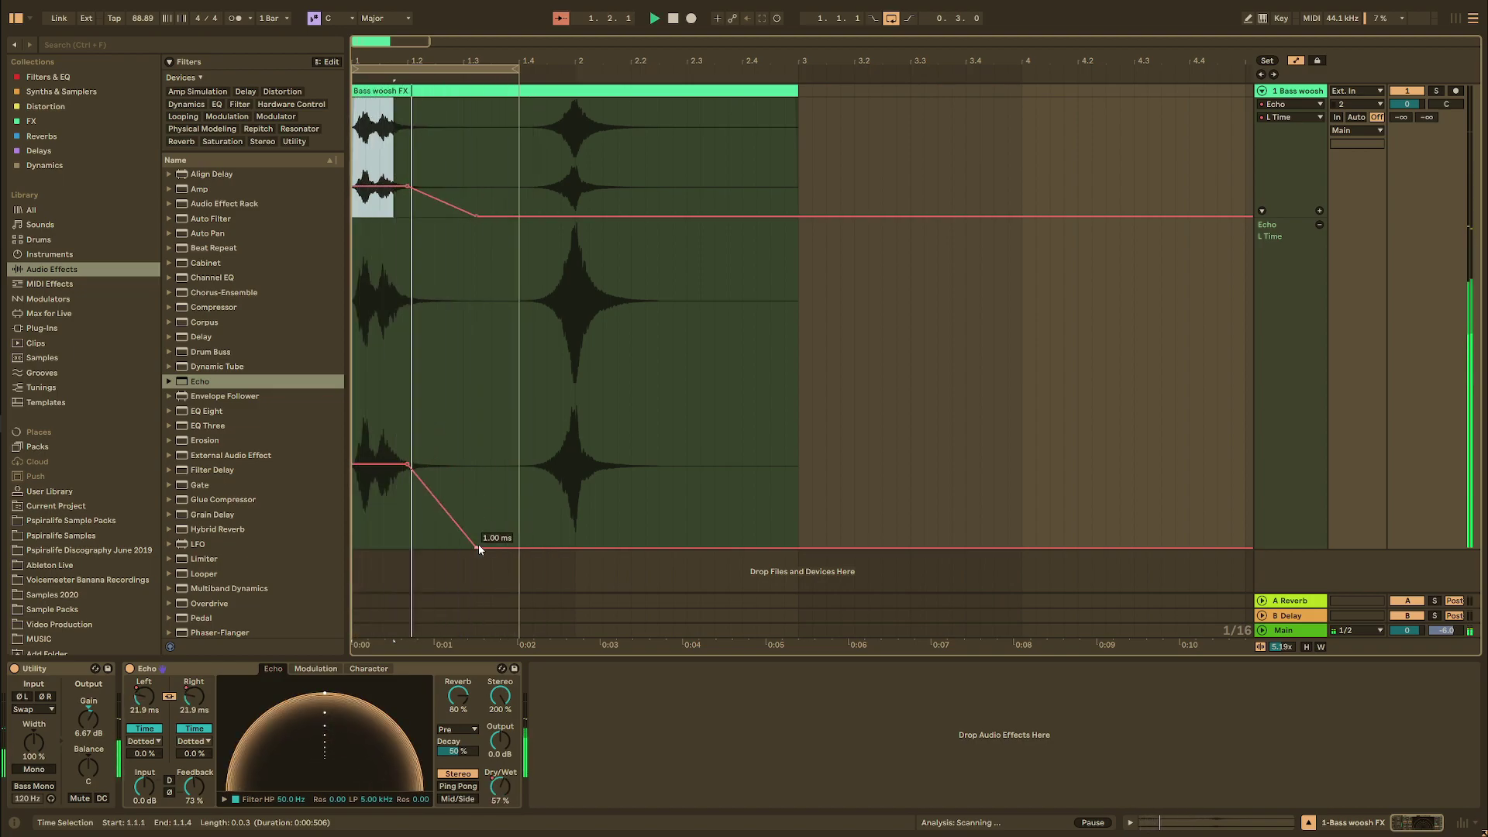
key(space)
drag(407, 465, 407, 427)
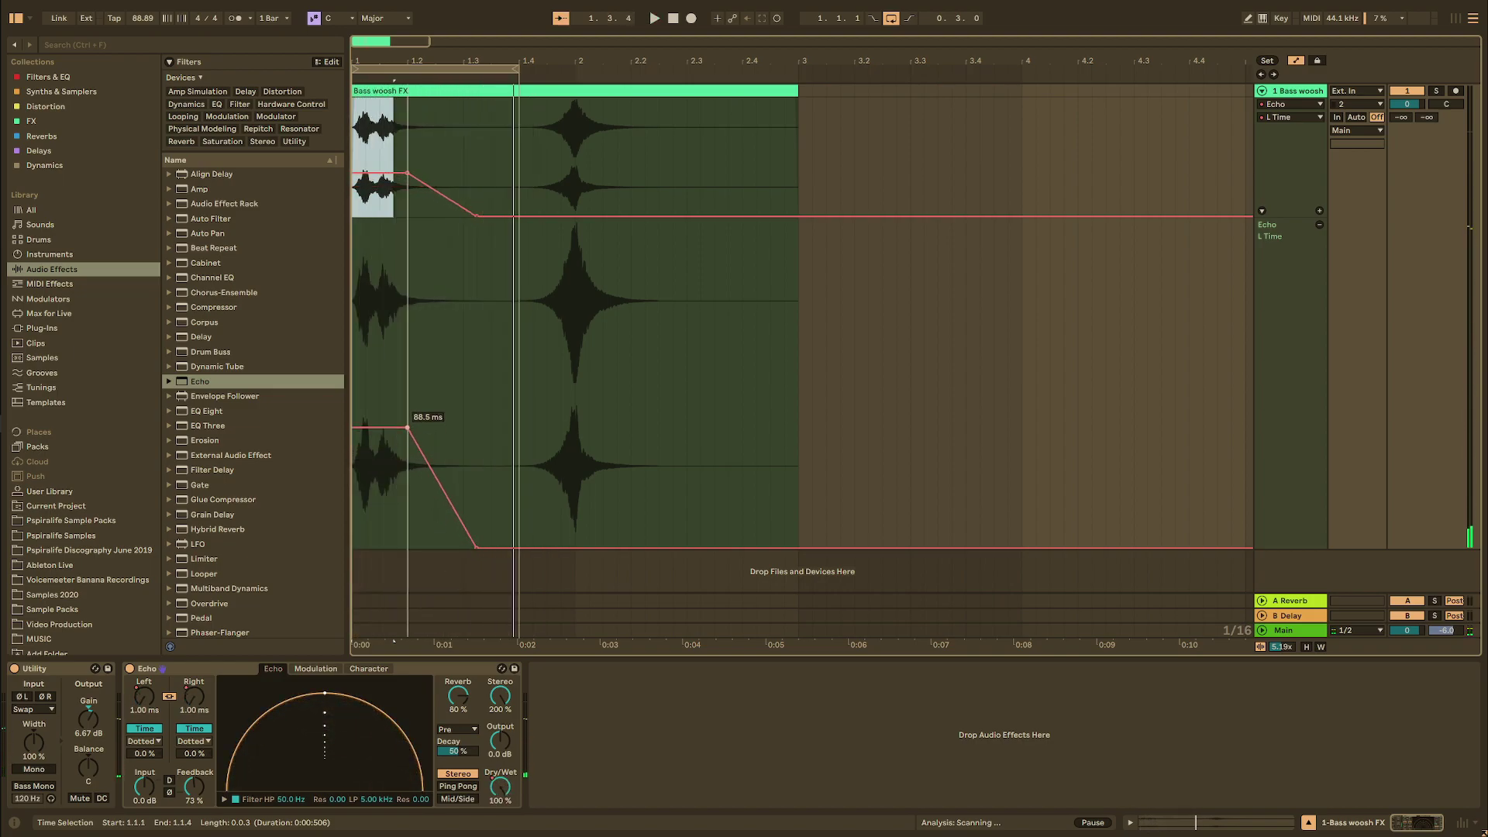
drag(477, 548, 491, 548)
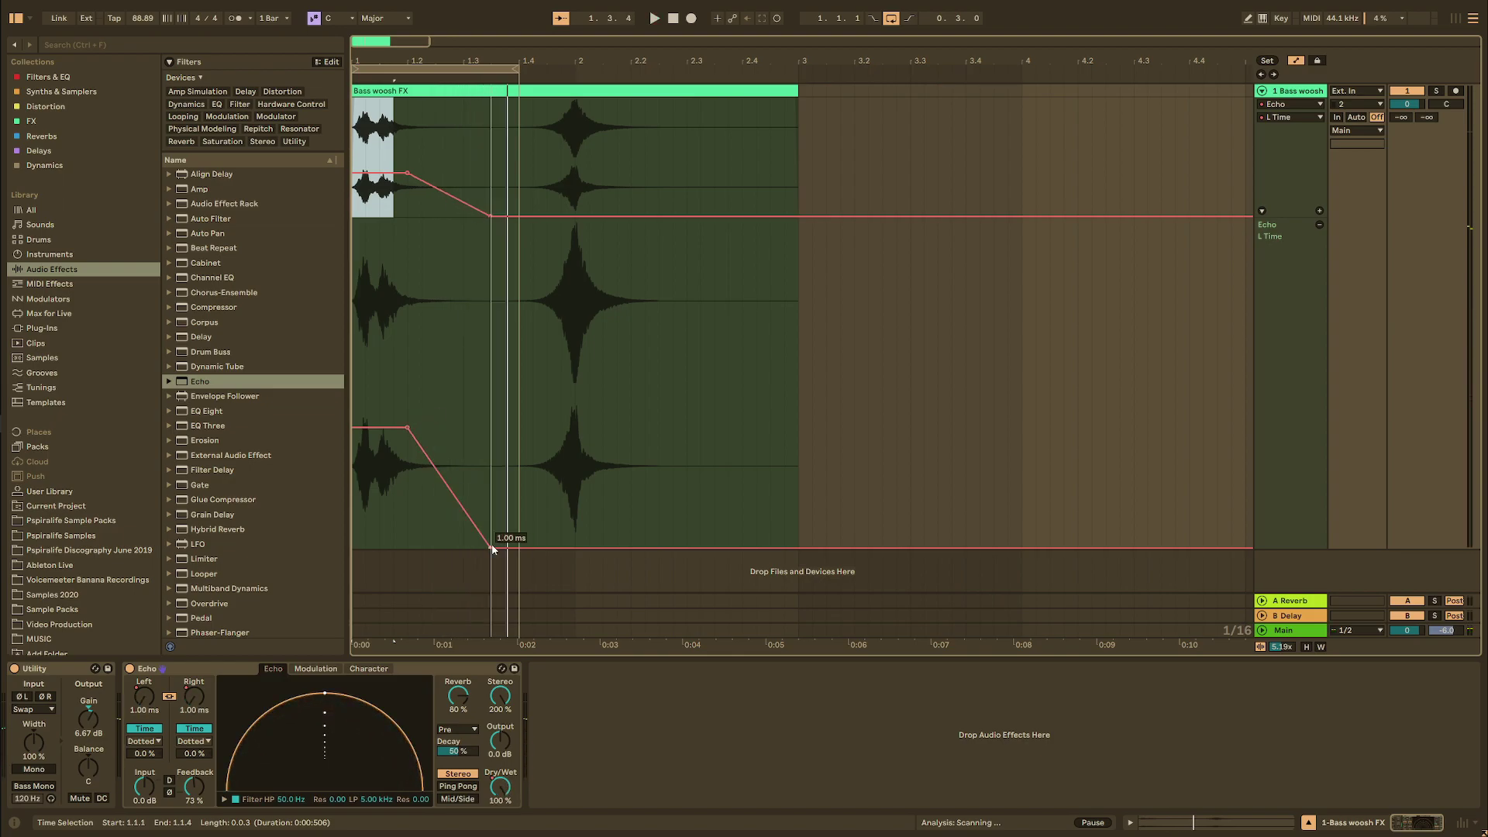
Add an L Time breakpoint at 1.4.2 raised to about 306 ms, and extend the playback loop to 2.2.2.
key(space)
drag(527, 549, 534, 377)
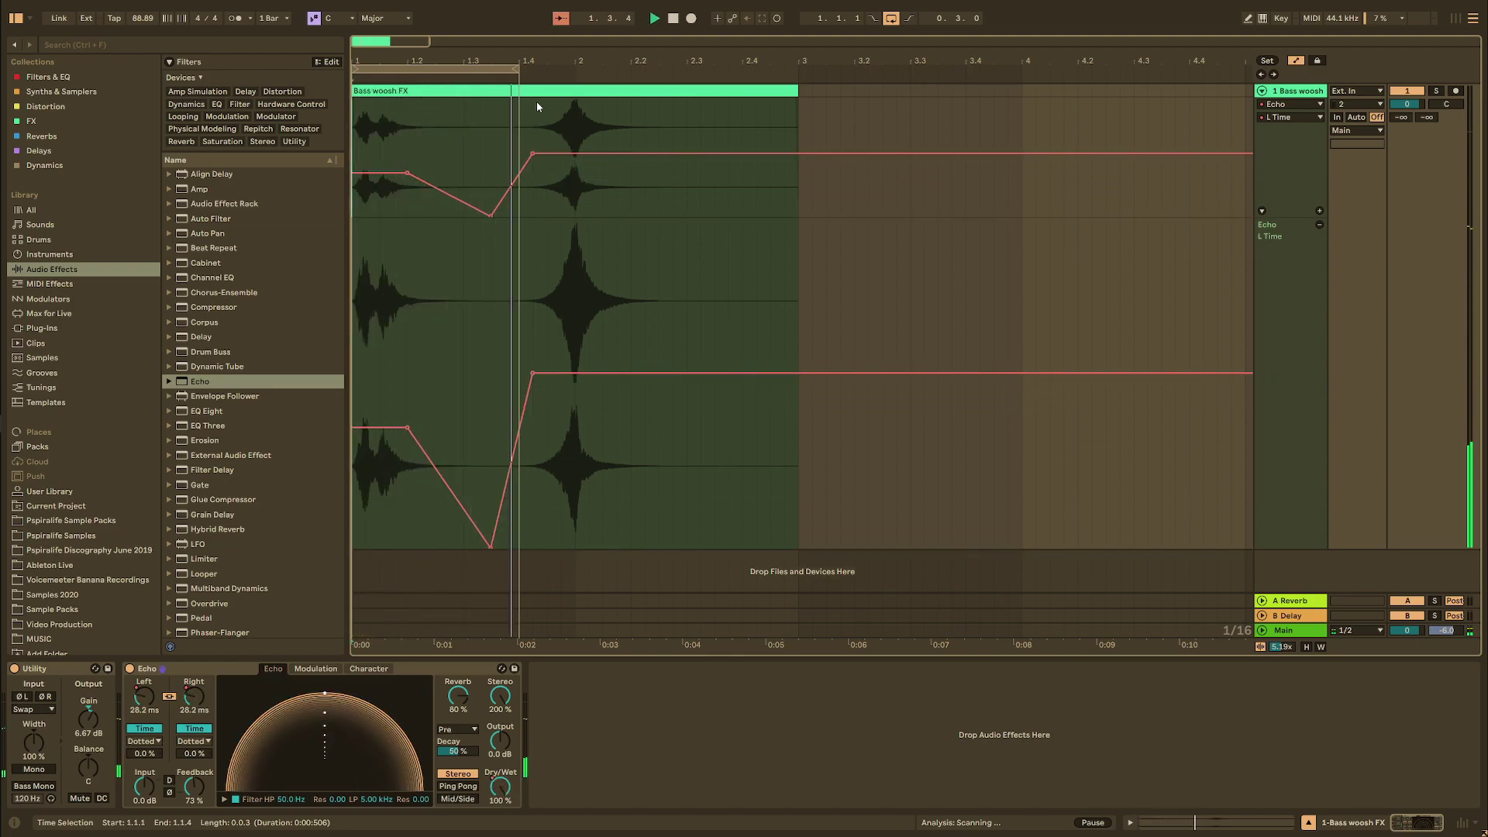
drag(517, 69, 646, 102)
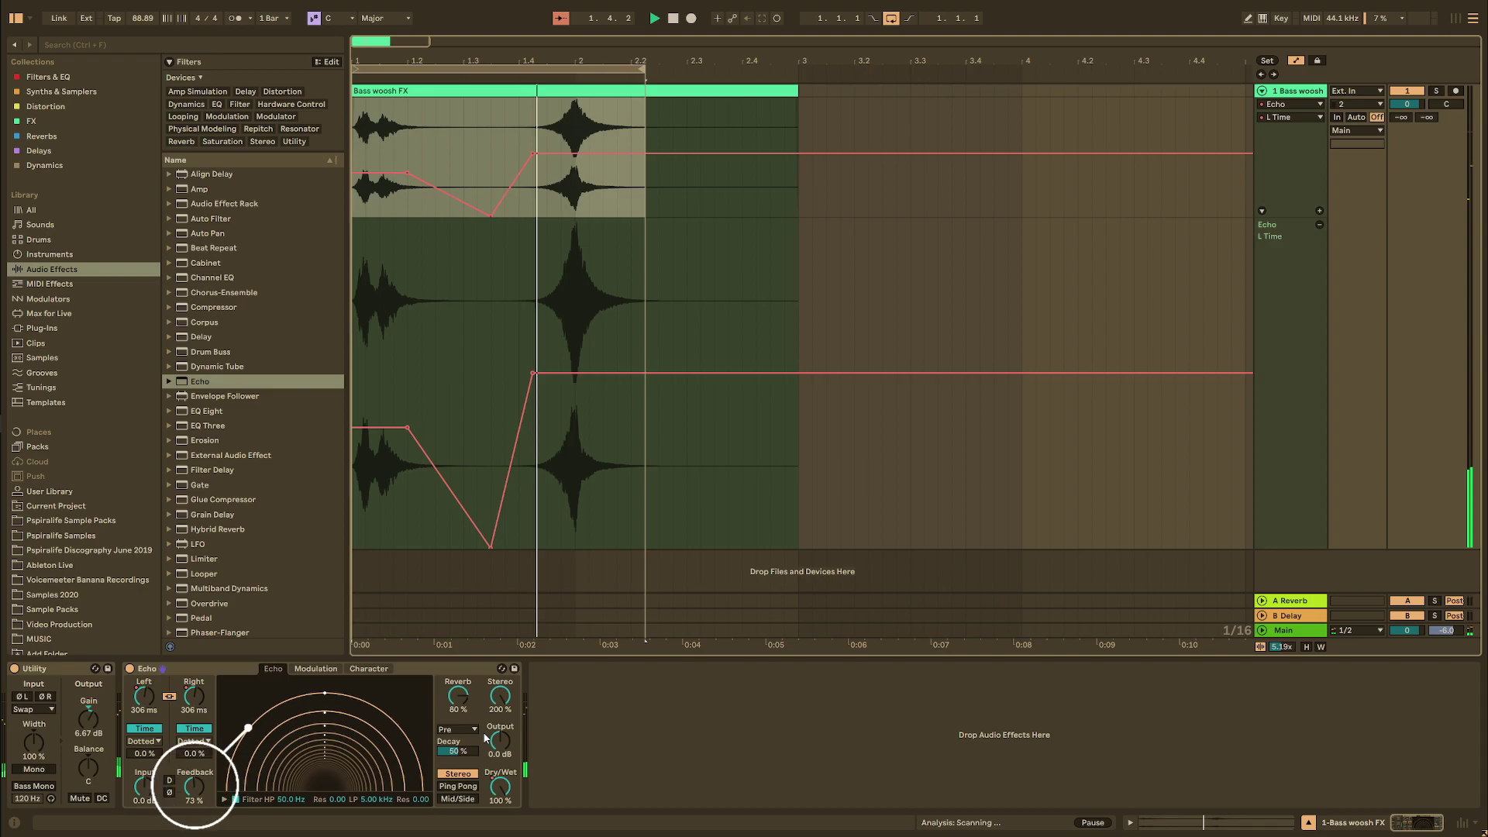
Set Echo's feedback to 100% and Dry/Wet to 84%, and show the Dry Wet automation in its own lane above a shortened L Time lane.
drag(500, 786, 500, 798)
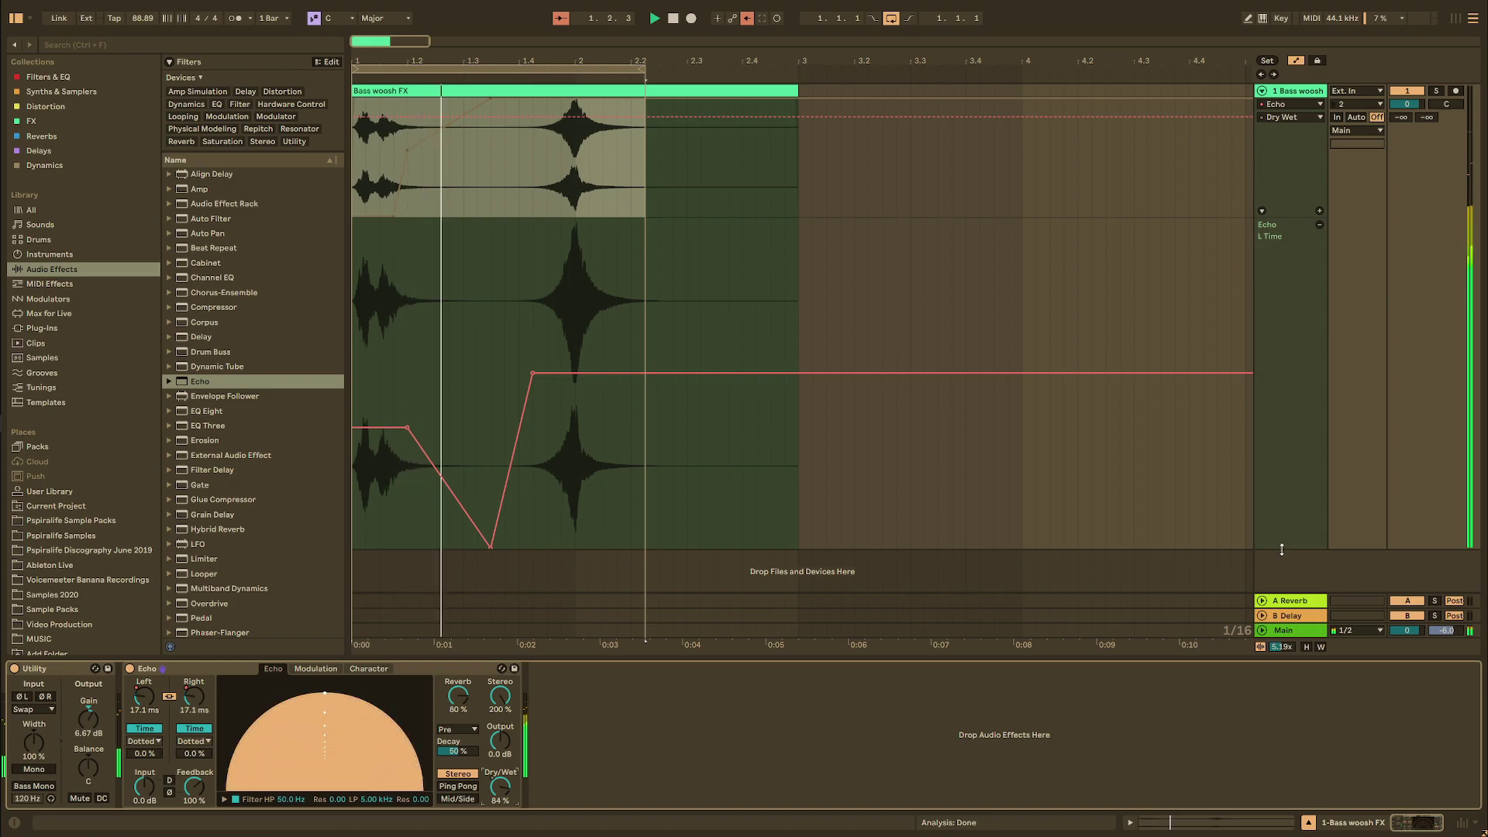
drag(1282, 548, 1294, 390)
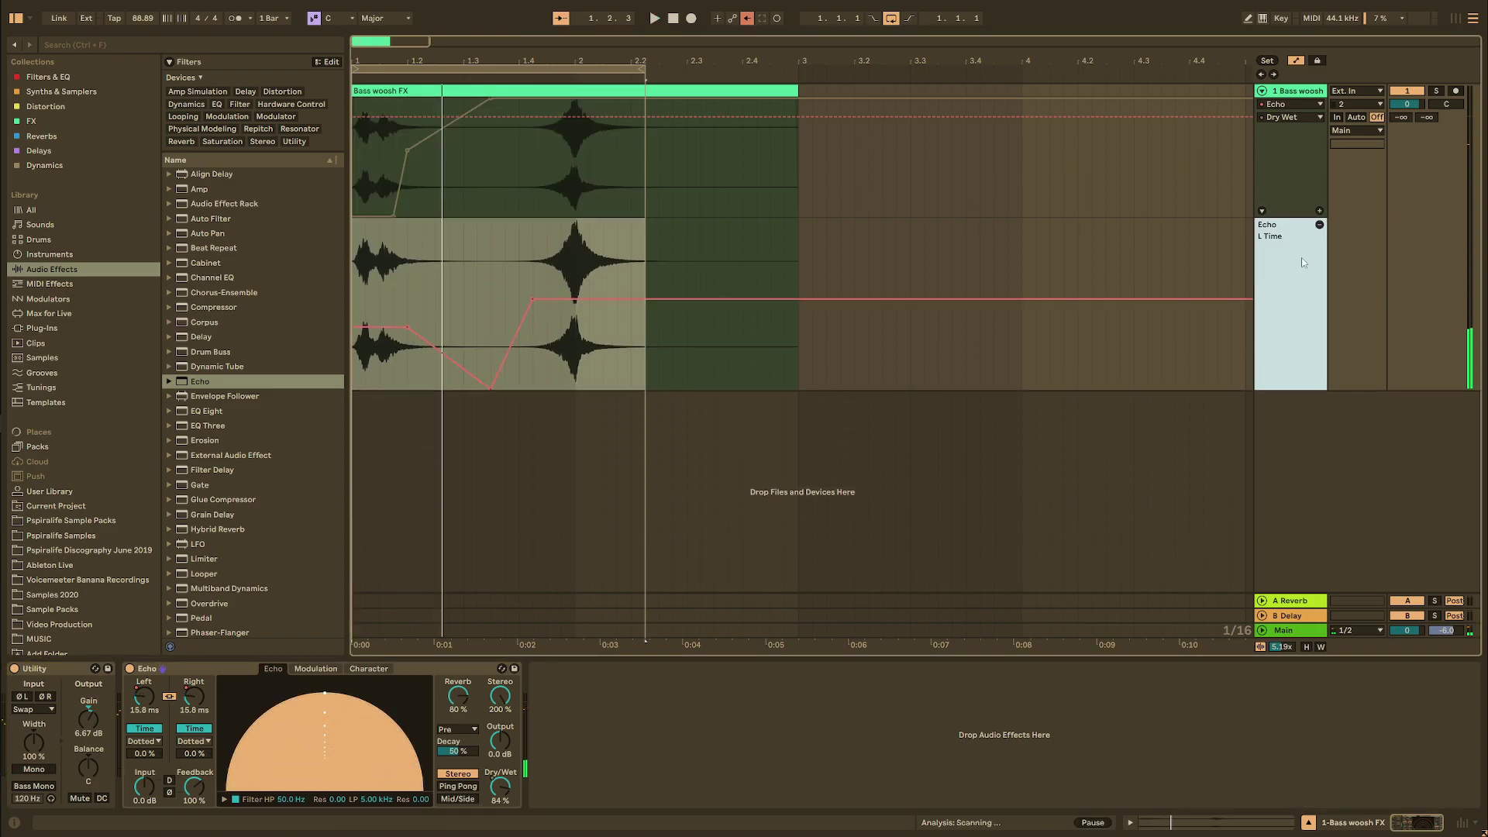
click(1318, 212)
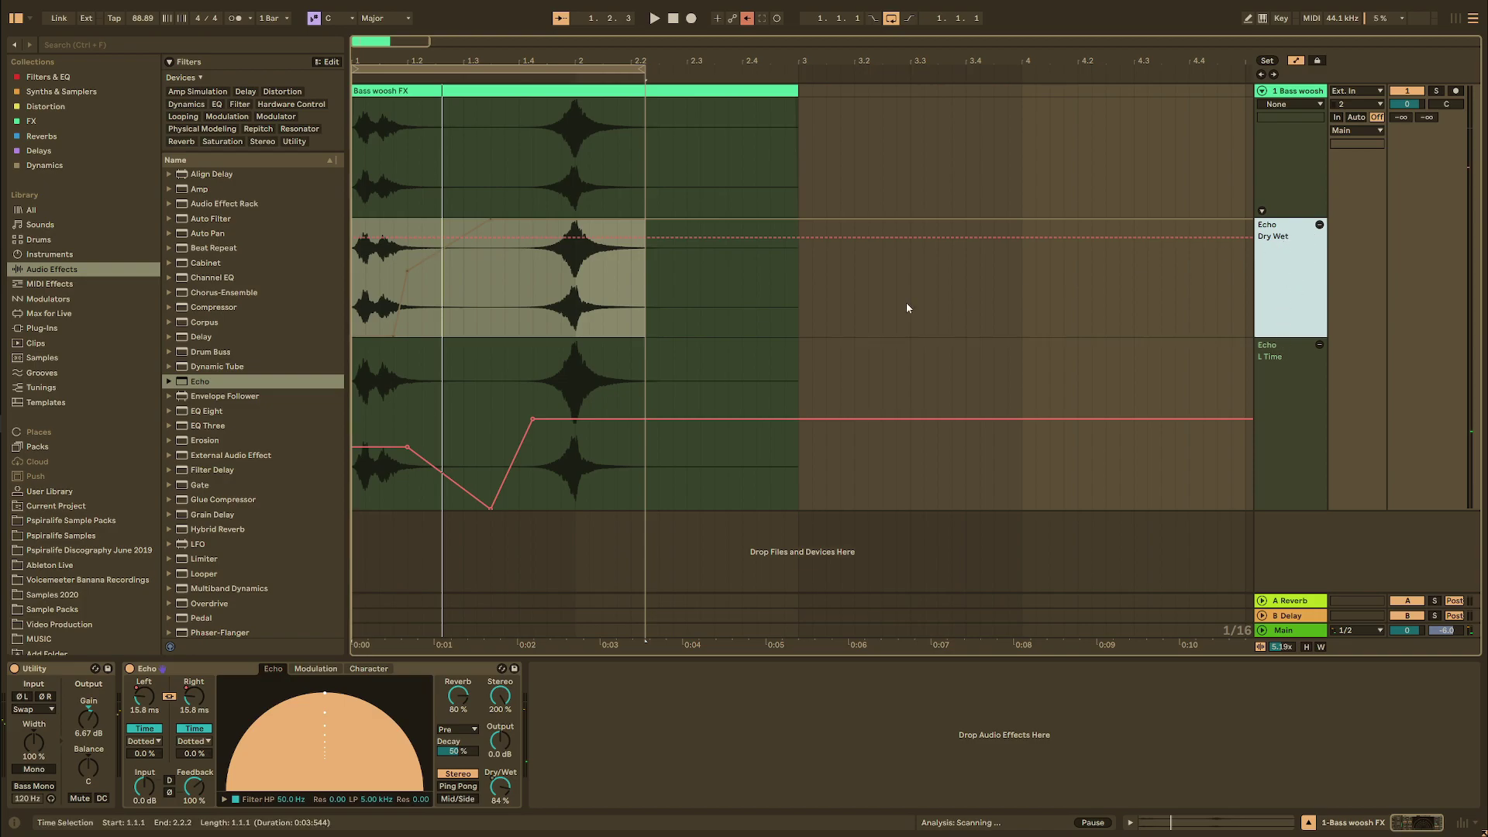
click(493, 240)
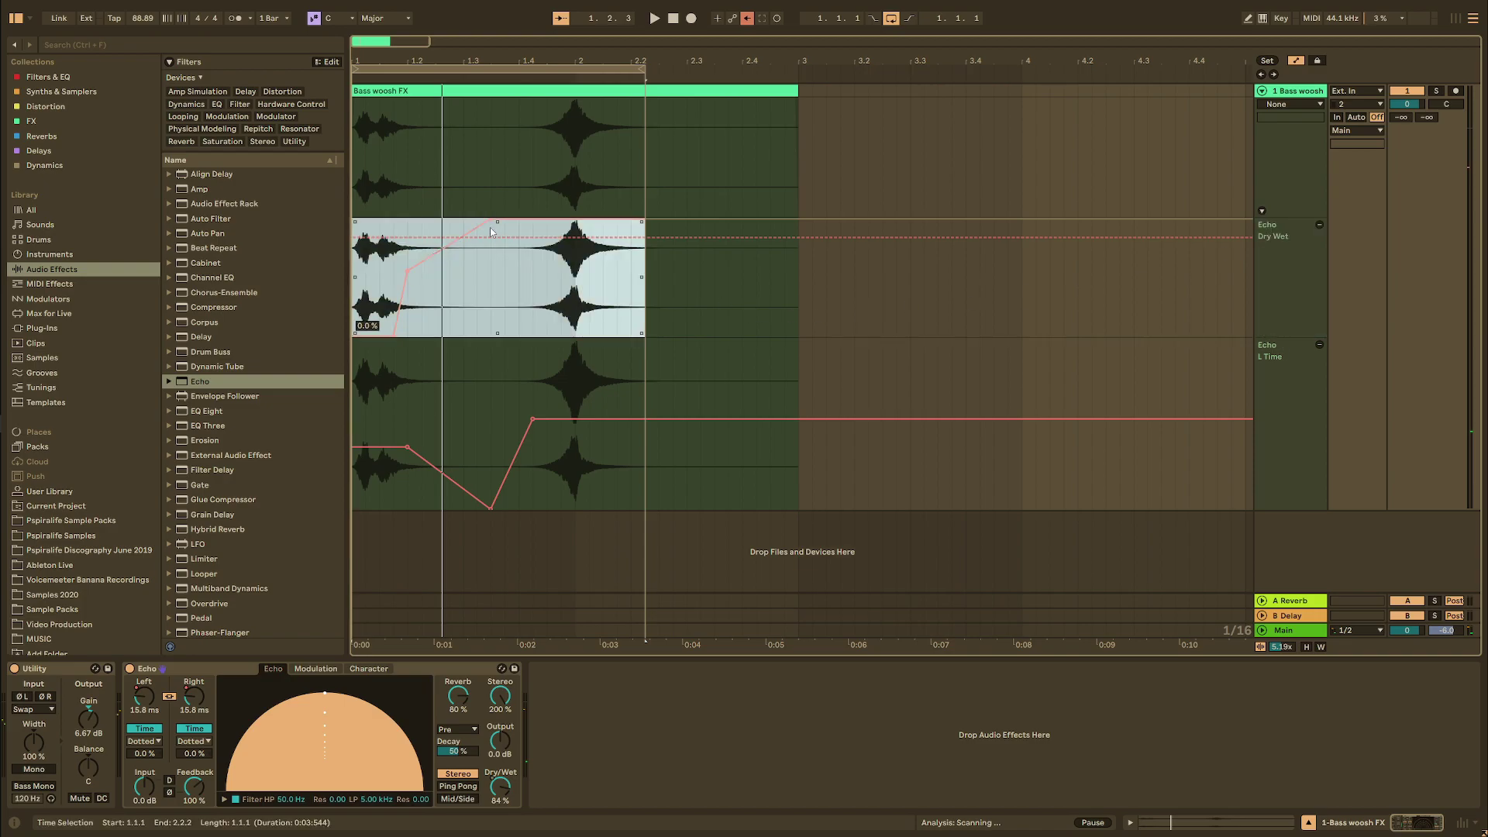
key(Home)
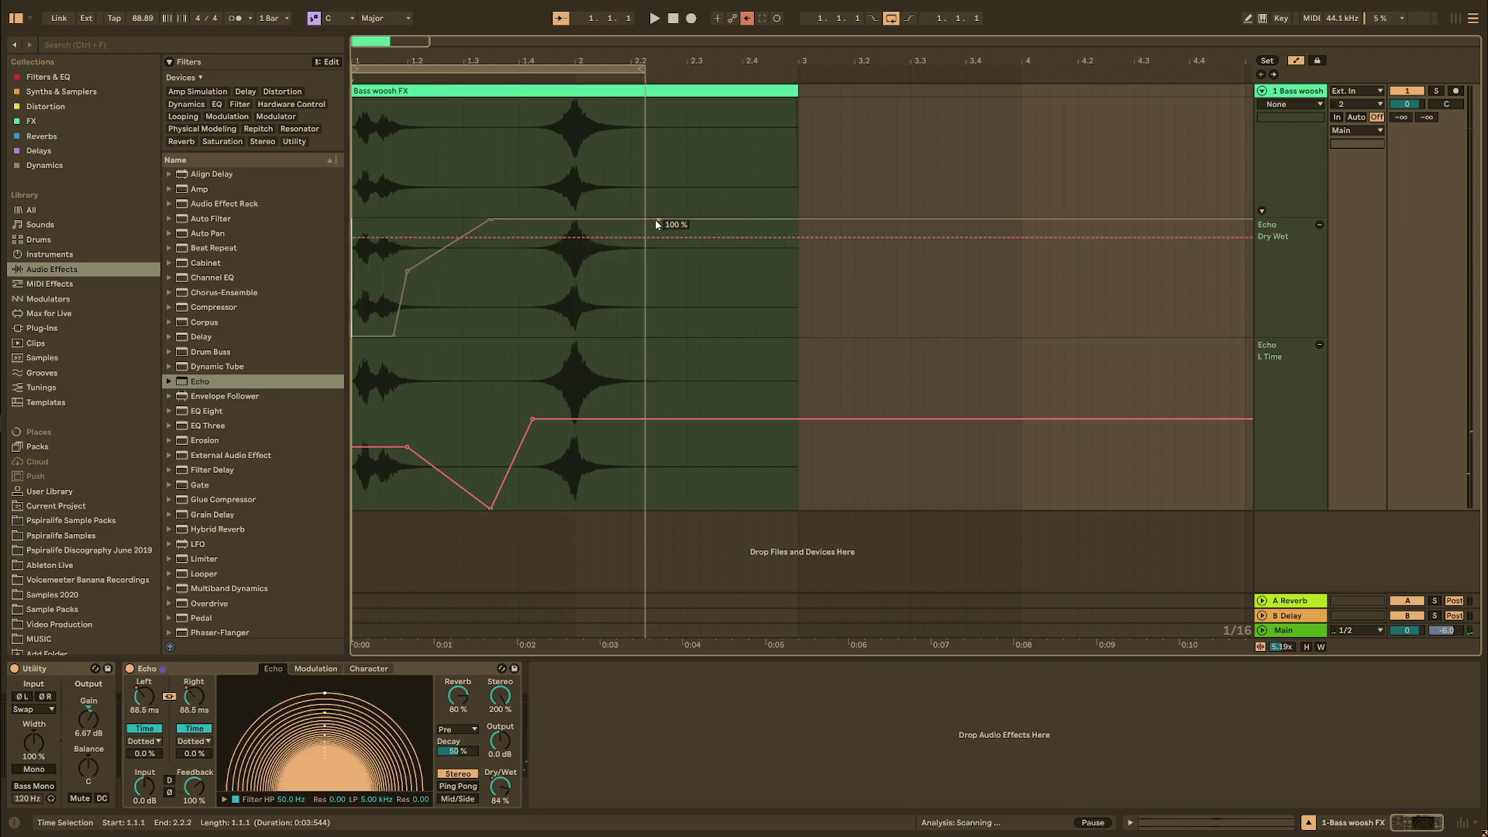
Make the Dry Wet automation fall from its 1.3.3 peak to 0% at bar 2 and remove its breakpoint at 1.2.
drag(647, 224, 647, 341)
key(space)
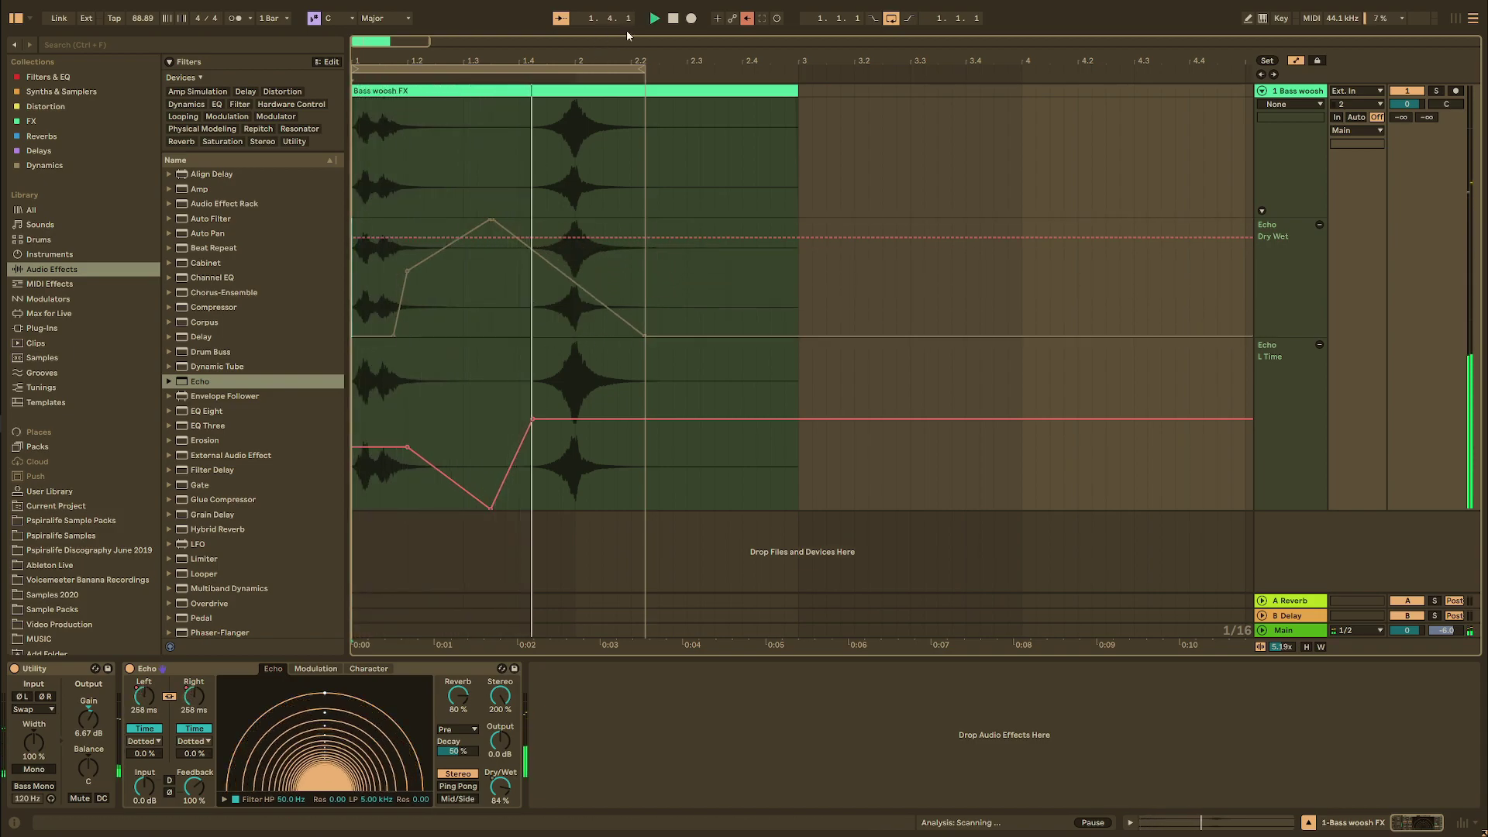
click(746, 18)
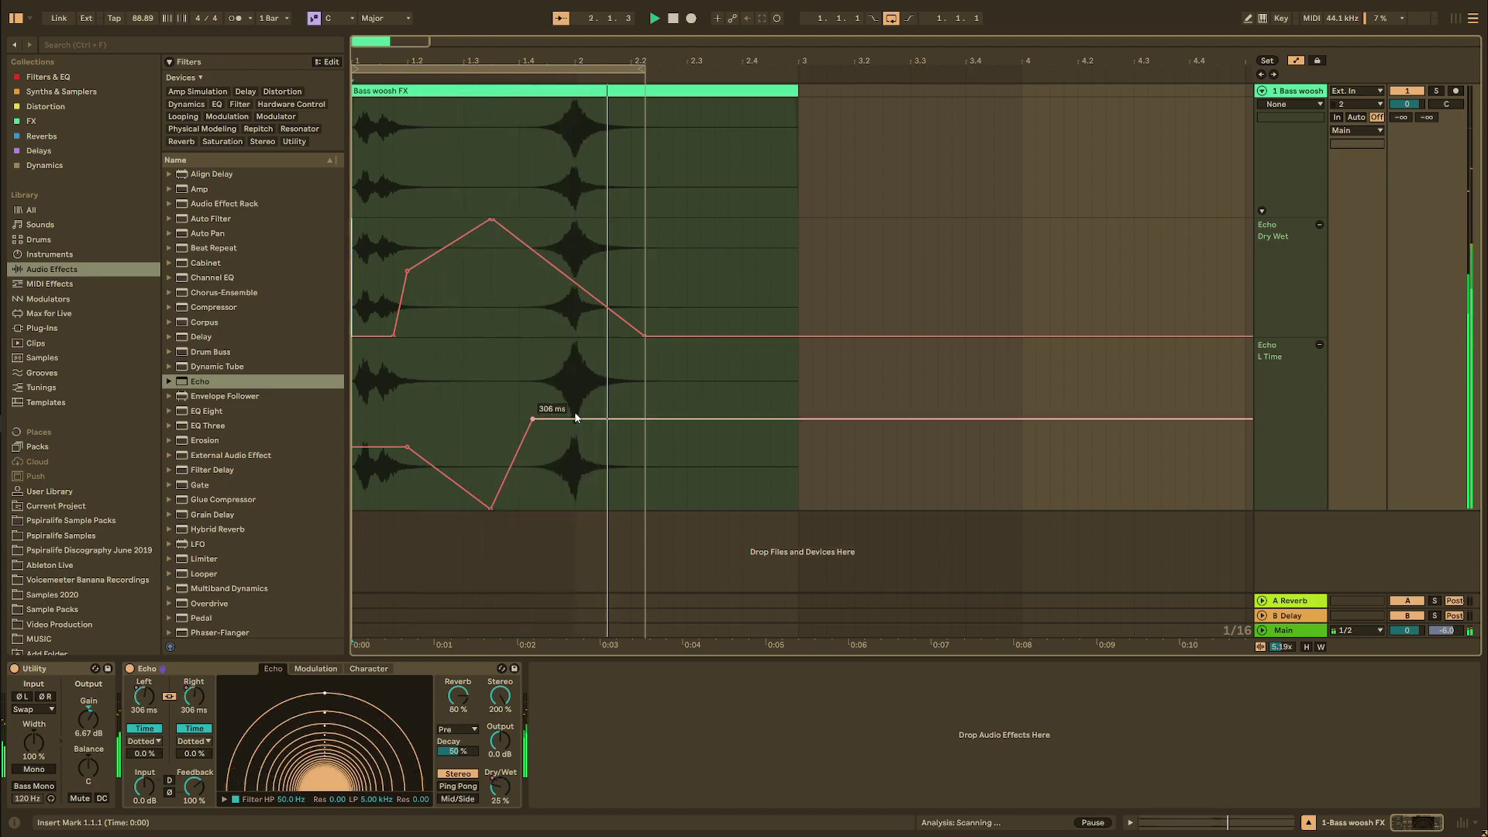
click(575, 335)
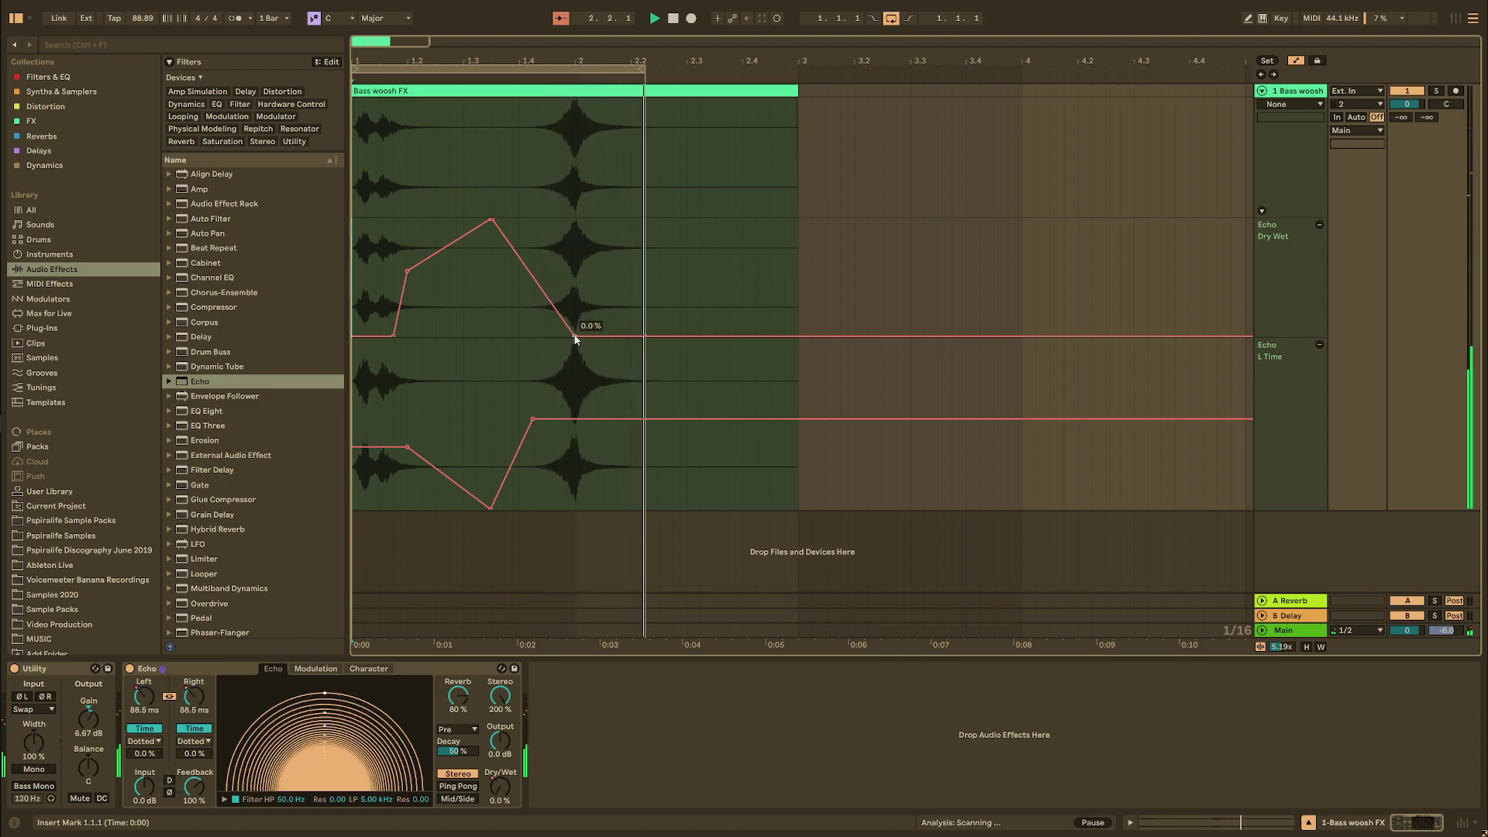
click(408, 270)
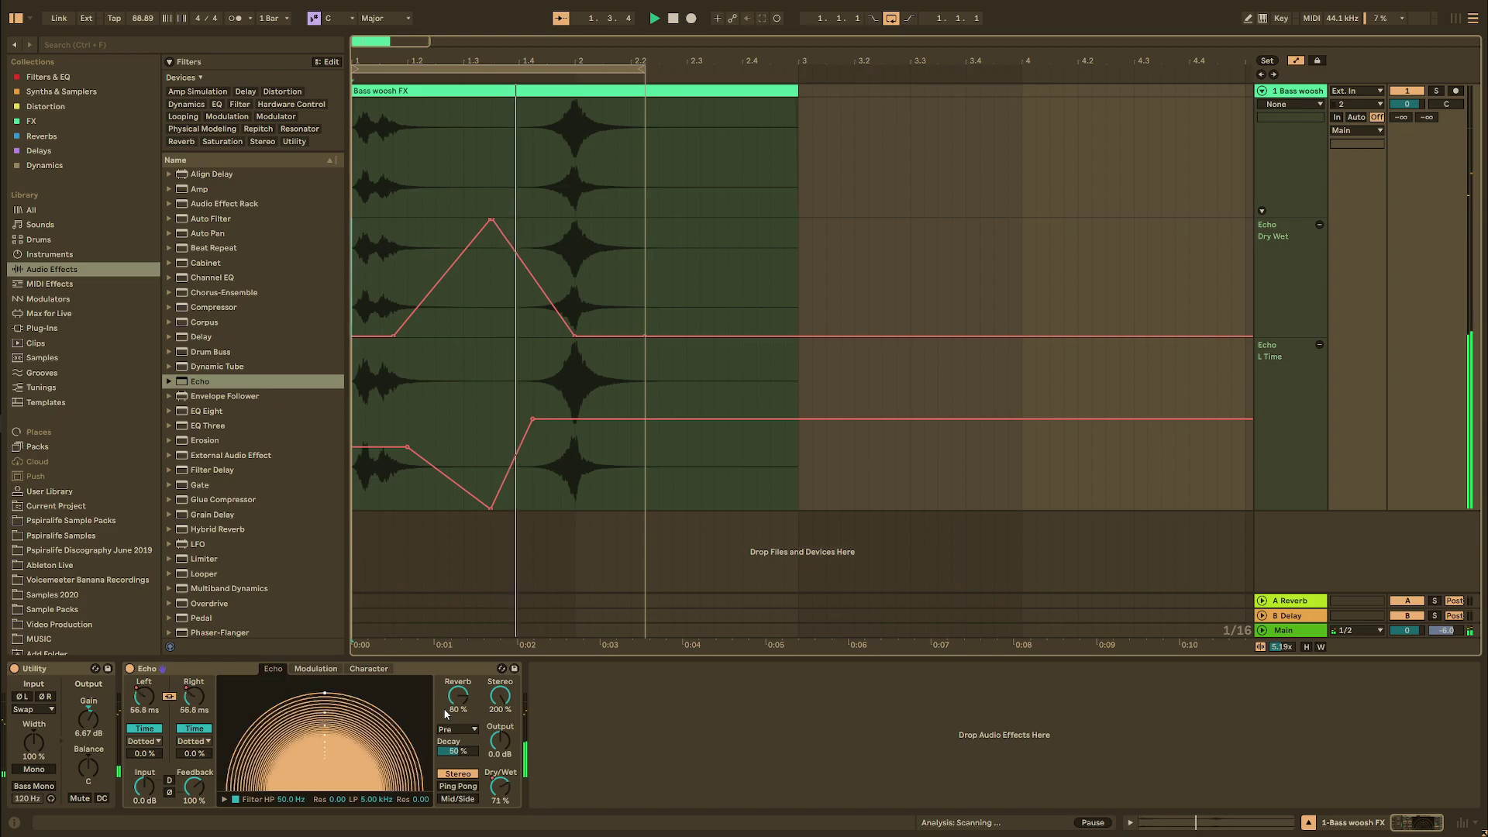
Move the 306 ms L Time breakpoint to bar 2 and bend the falling Dry Wet segment upward into a curve.
drag(532, 419, 575, 421)
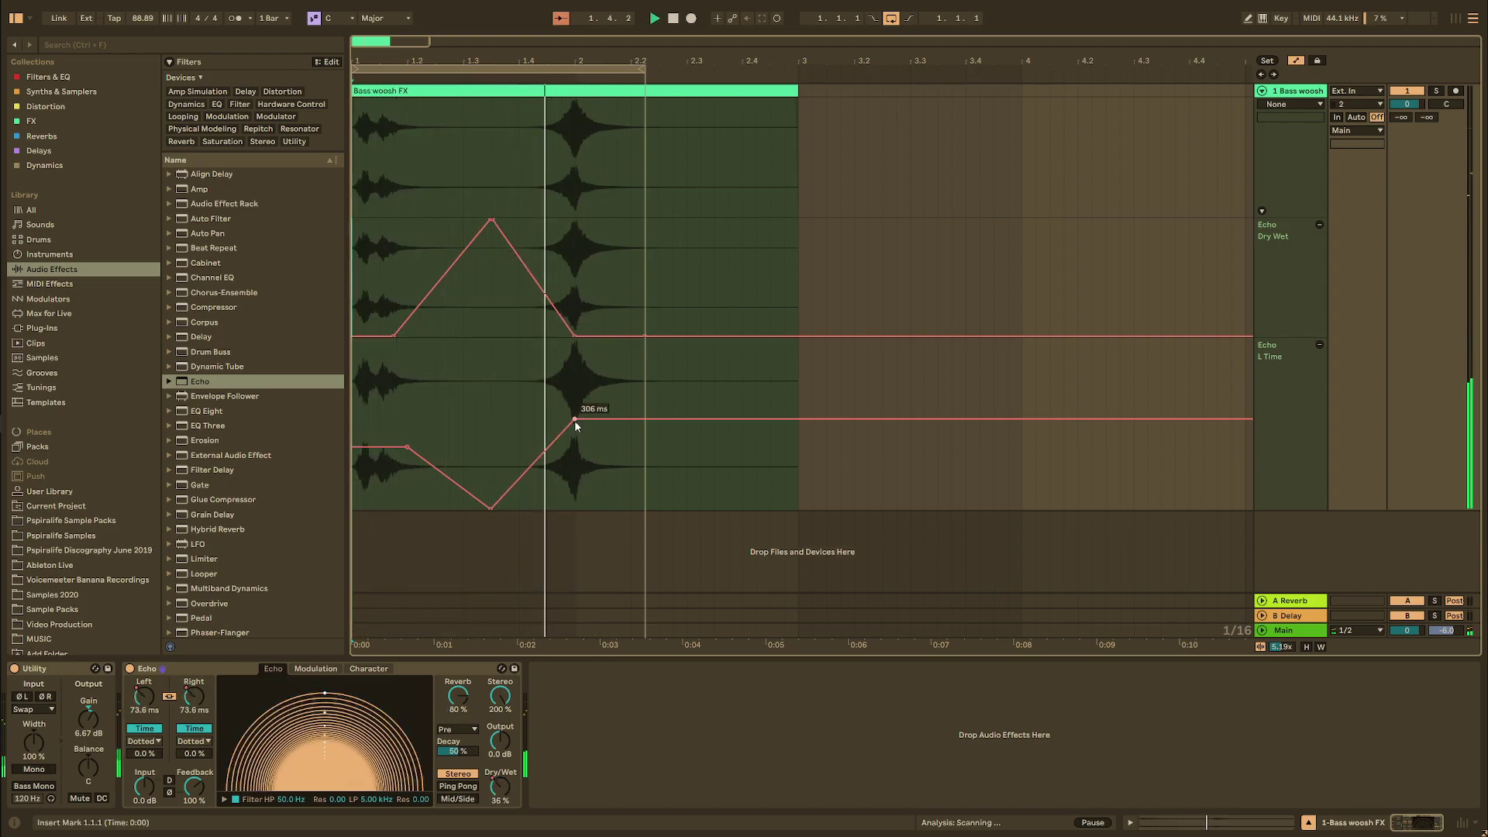
drag(541, 286, 561, 261)
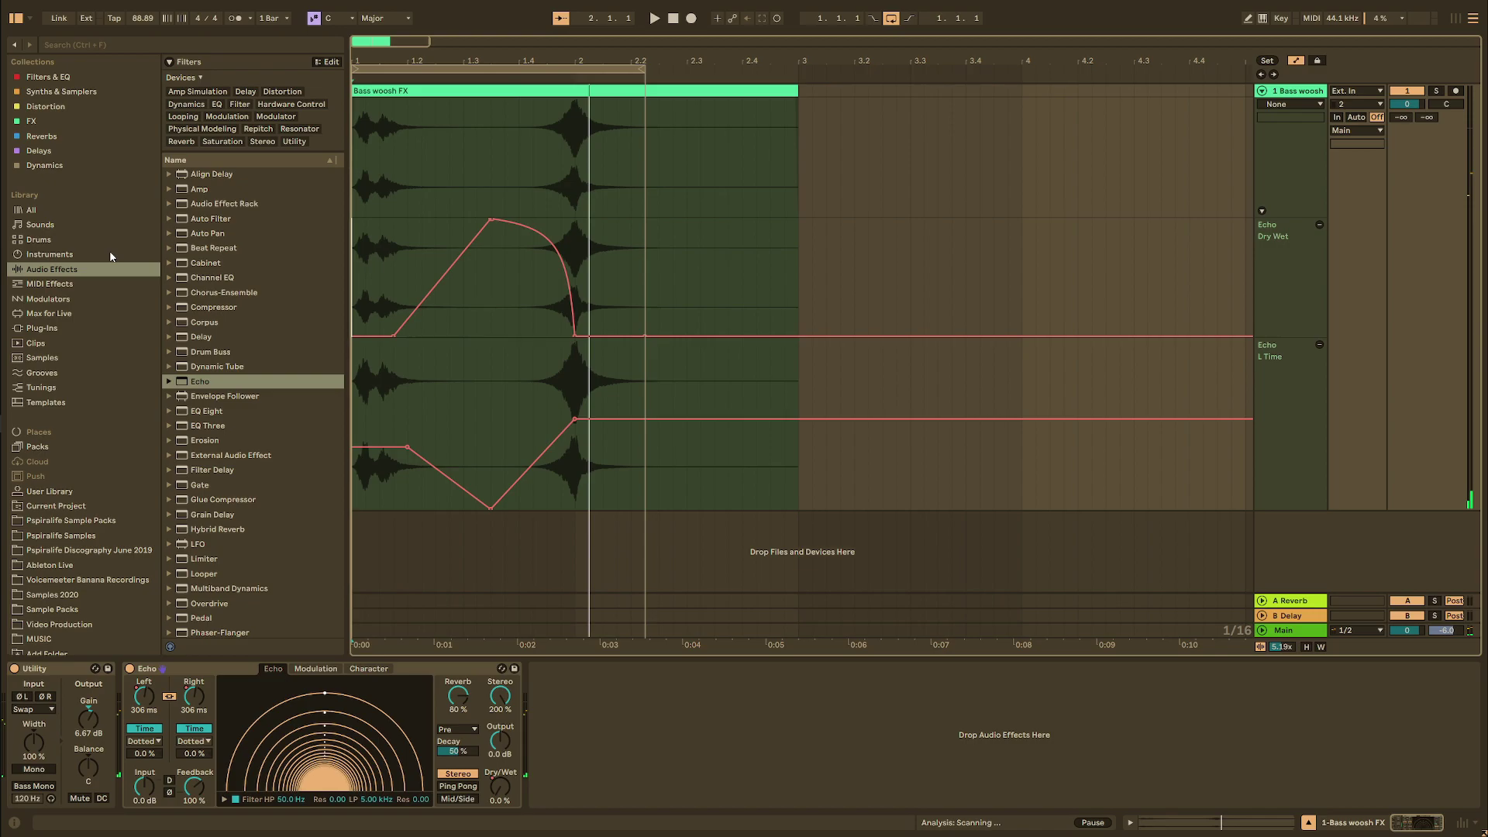
Add Auto Pan after Echo and set its Amount to 73% and Rate to 24.3 Hz.
click(222, 233)
drag(550, 685, 566, 713)
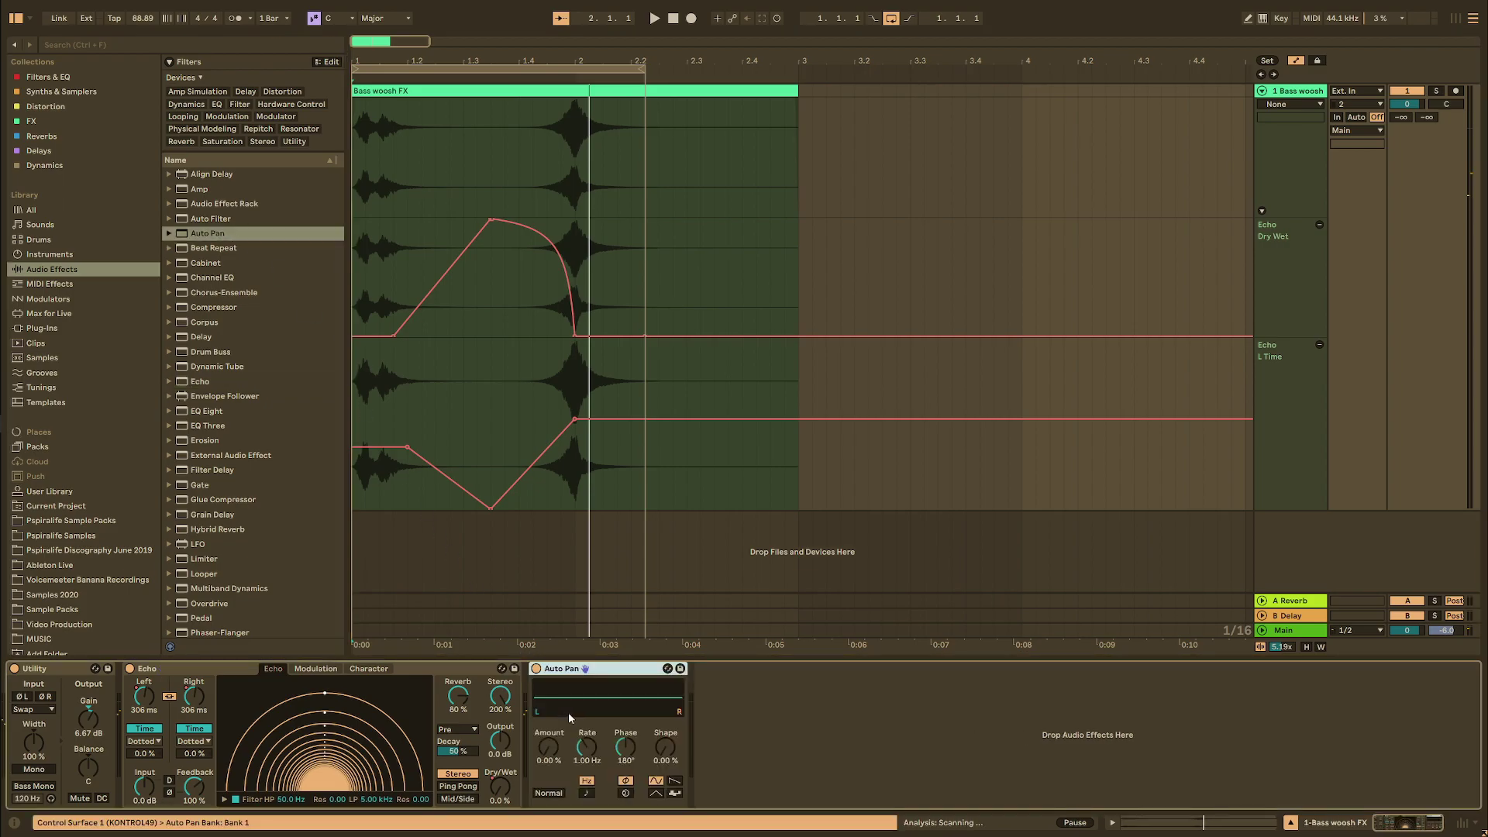
key(space)
drag(549, 747, 549, 672)
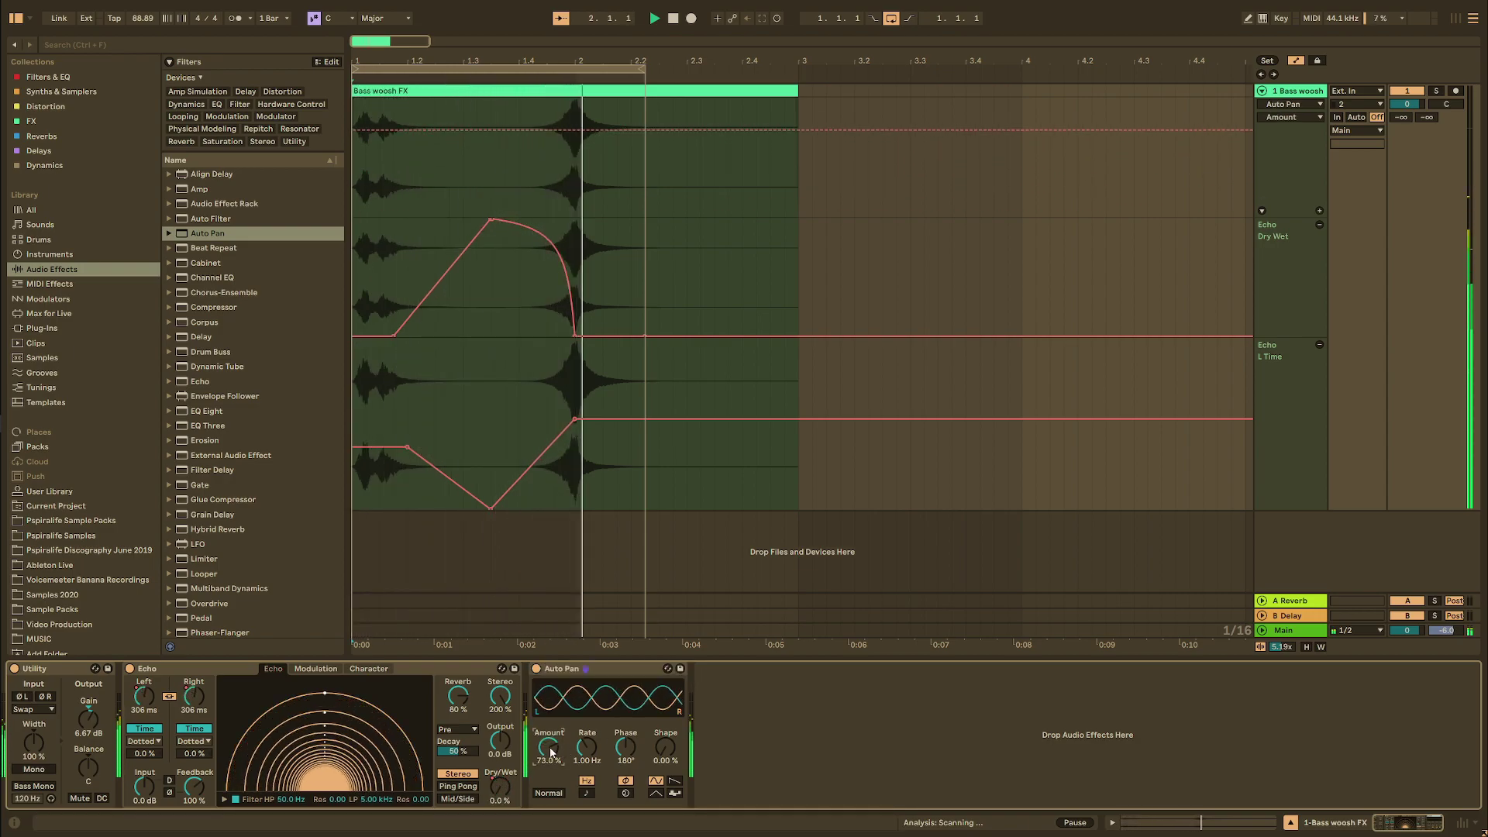
drag(587, 748, 587, 705)
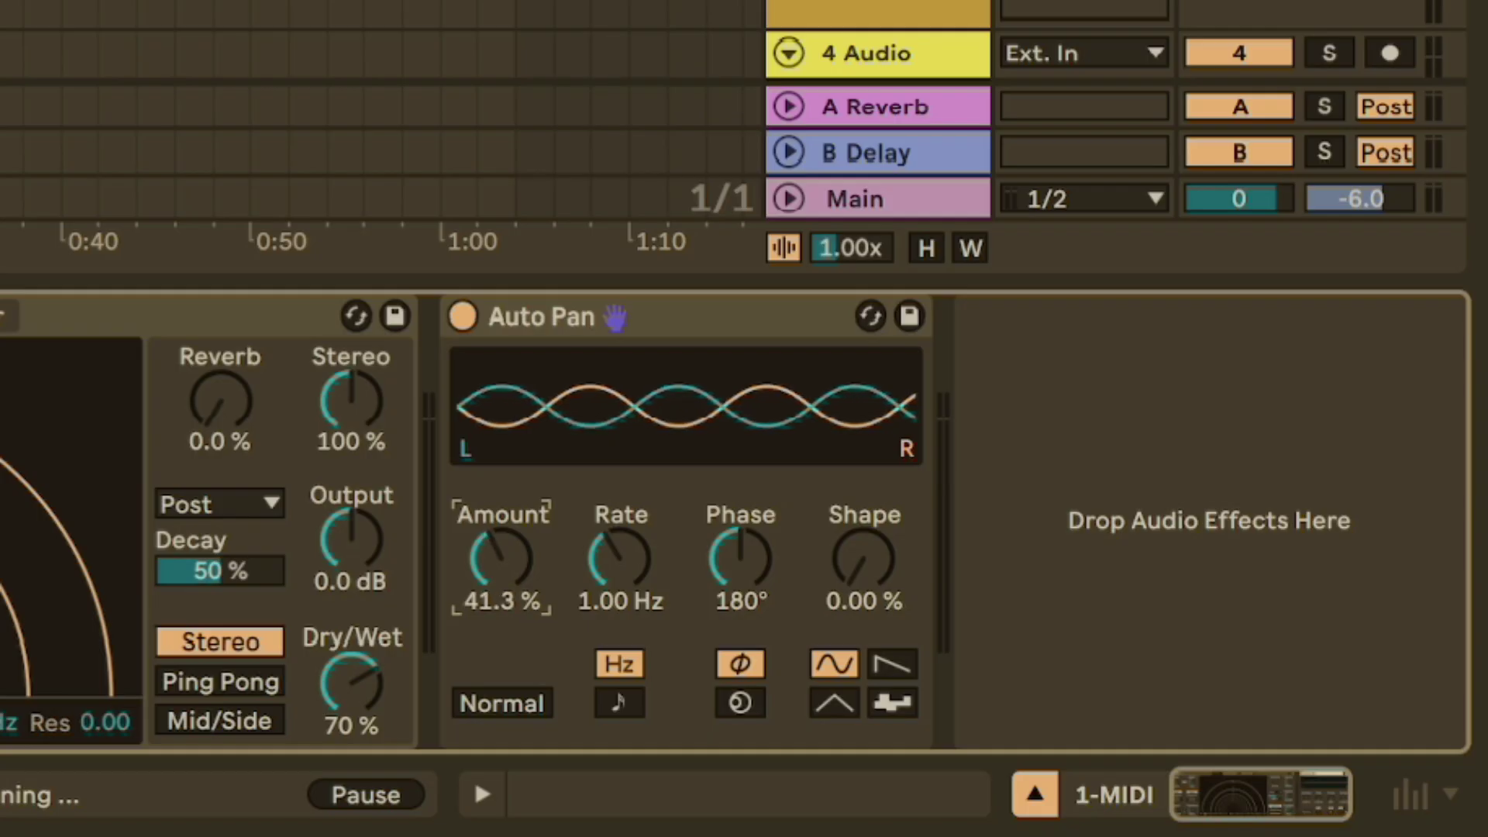
Try a 100% Amount and an adjusted Phase on the other project's Auto Pan.
drag(501, 559, 501, 443)
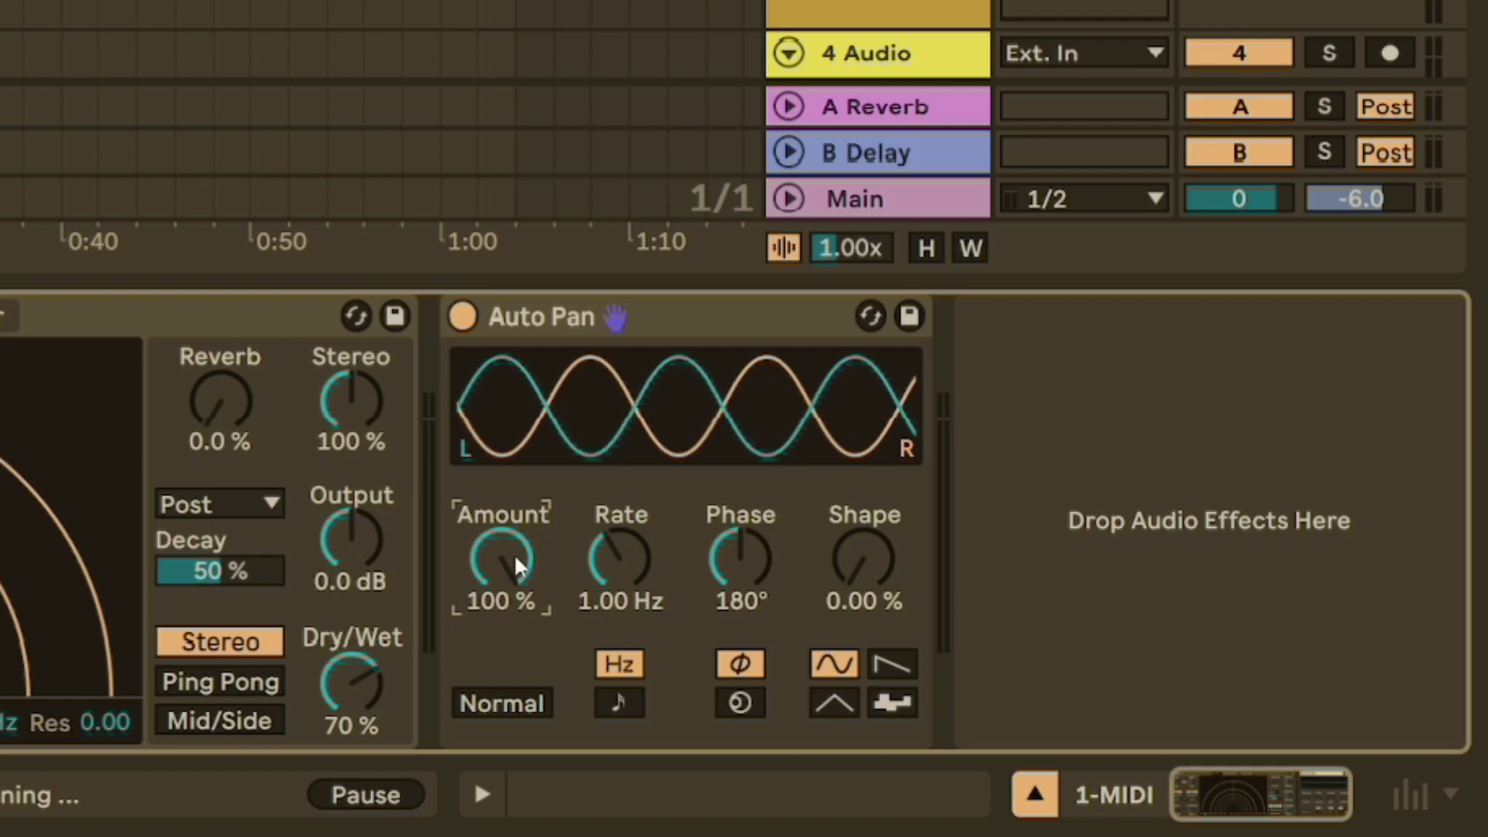
mouse_move(514, 554)
mouse_down()
mouse_move(514, 640)
mouse_move(514, 555)
mouse_move(532, 565)
mouse_up()
click(729, 568)
drag(728, 568, 729, 700)
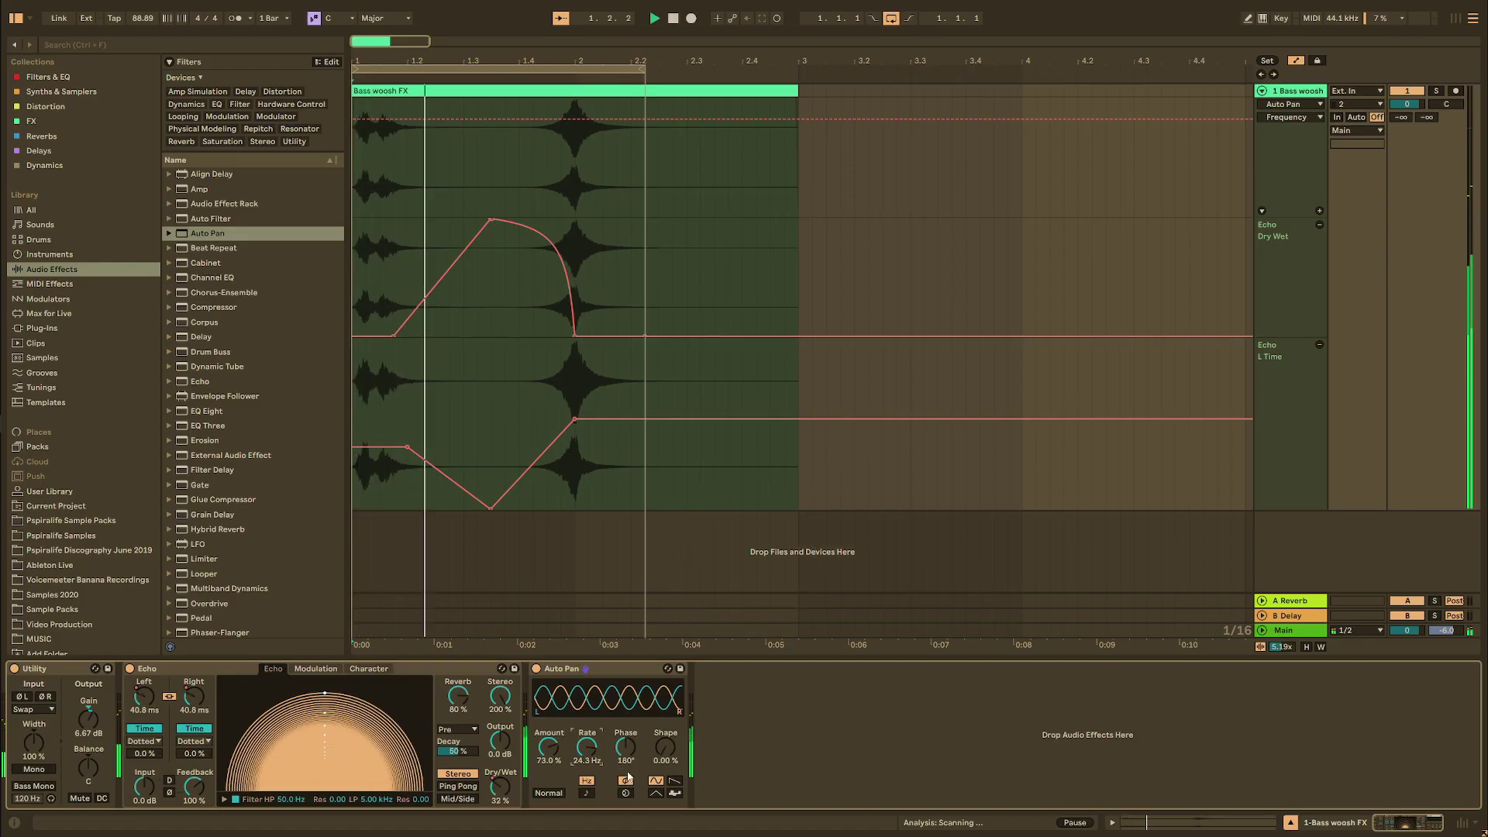
Set Auto Pan's Phase to 0° and its Rate to 1.88 Hz.
drag(629, 753, 629, 822)
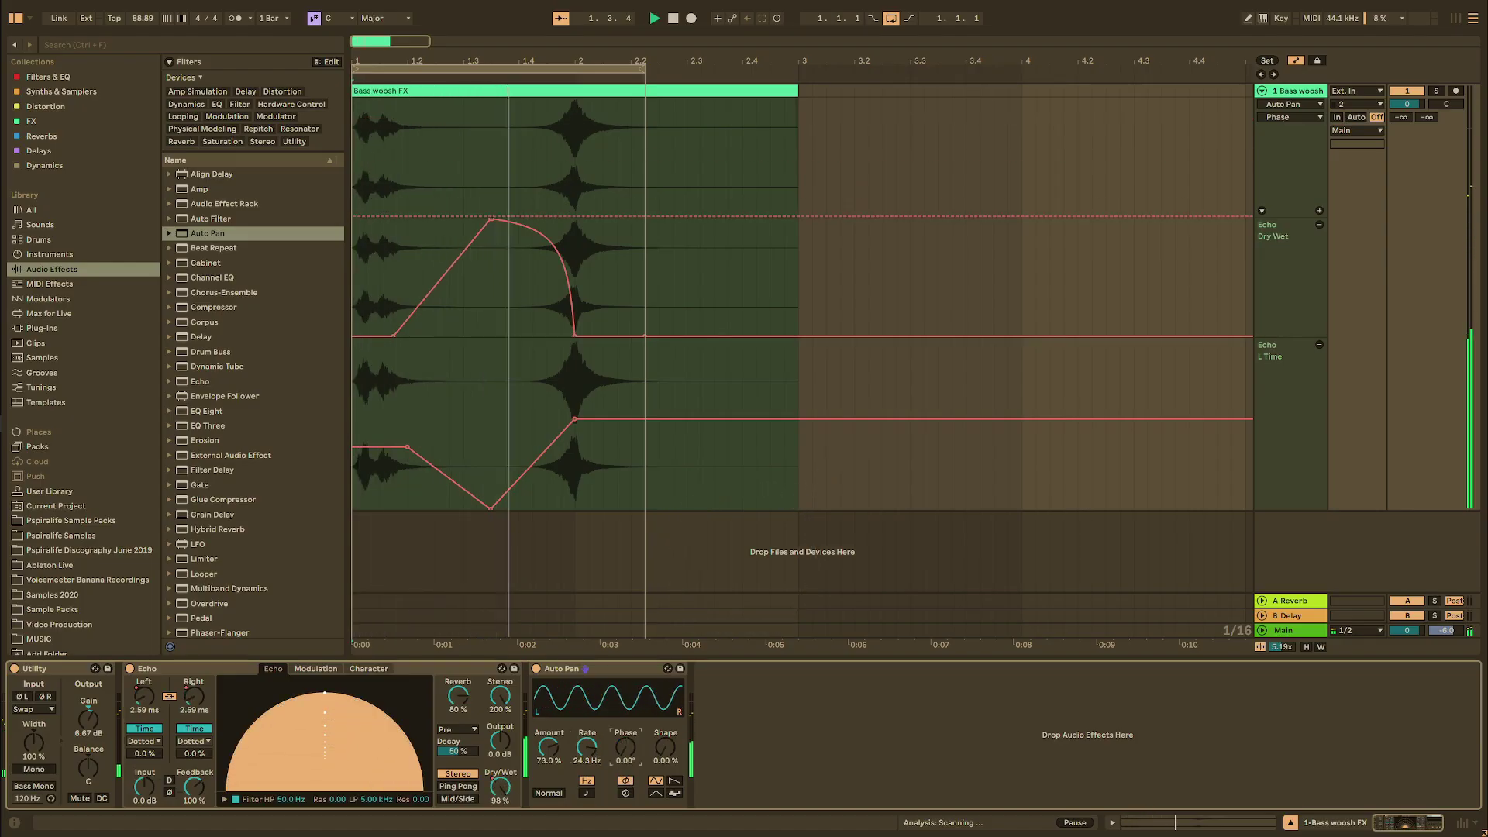
drag(587, 746, 587, 795)
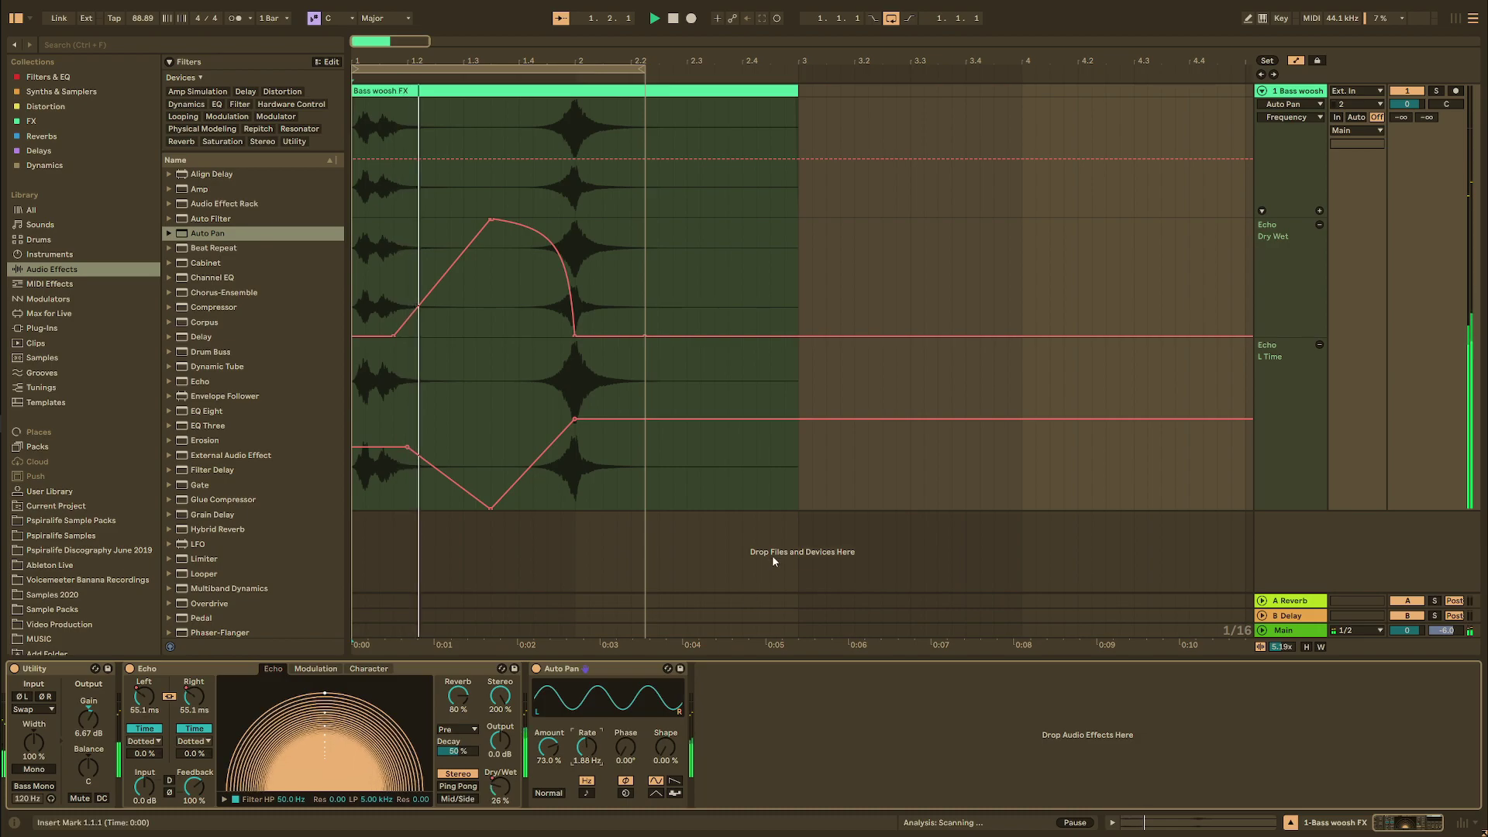
Move the Auto Pan Frequency automation into its own lane and choose Echo as the main lane's automated device.
click(1319, 213)
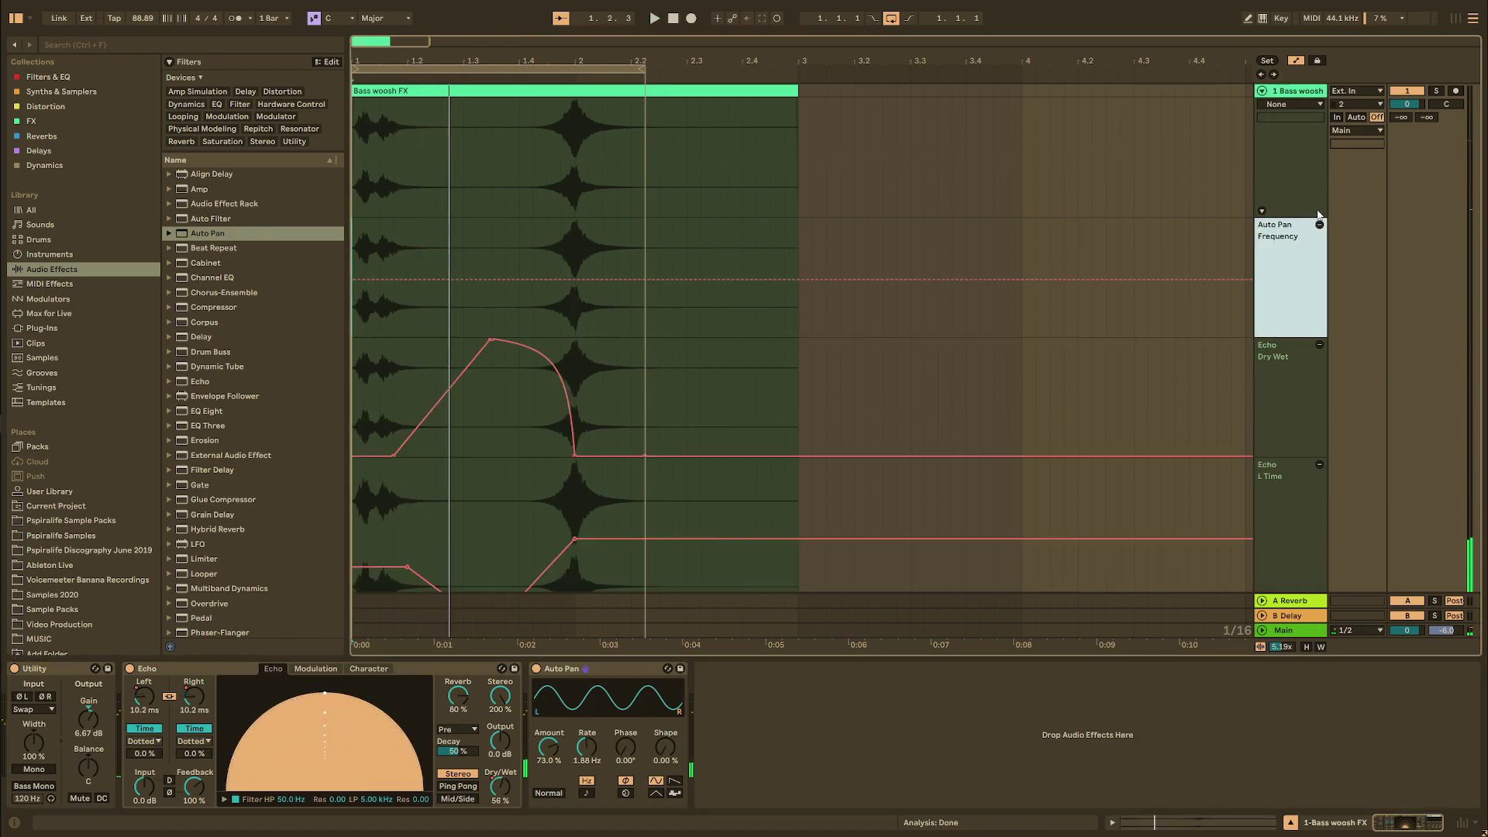
click(1293, 104)
click(1283, 139)
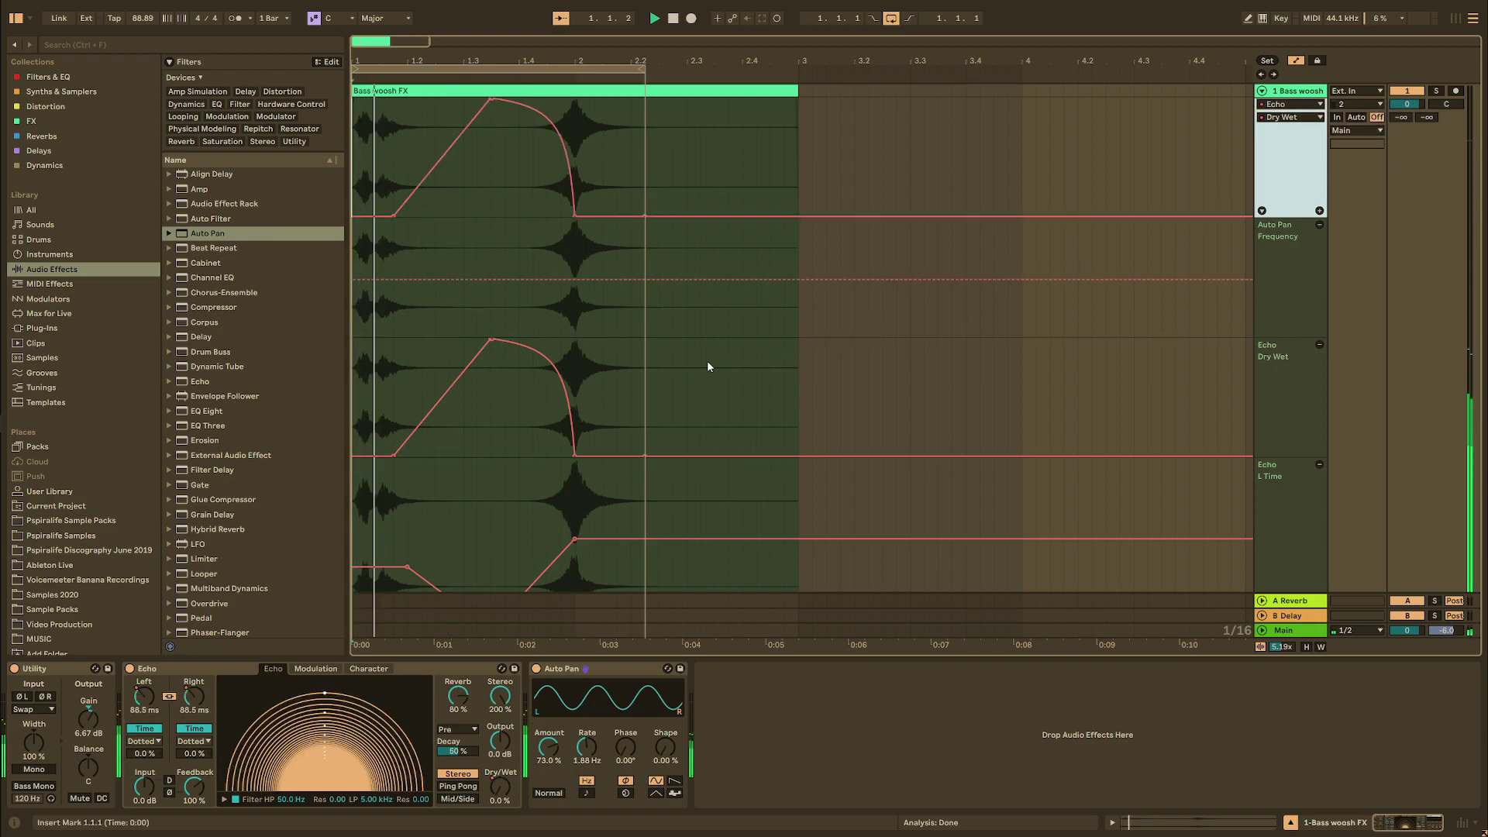
Automate Auto Pan's frequency to fall from 2.67 Hz at 1.1.4 to 0.05 Hz at 1.3.3 and rise to 3.23 Hz at bar 2.
click(357, 280)
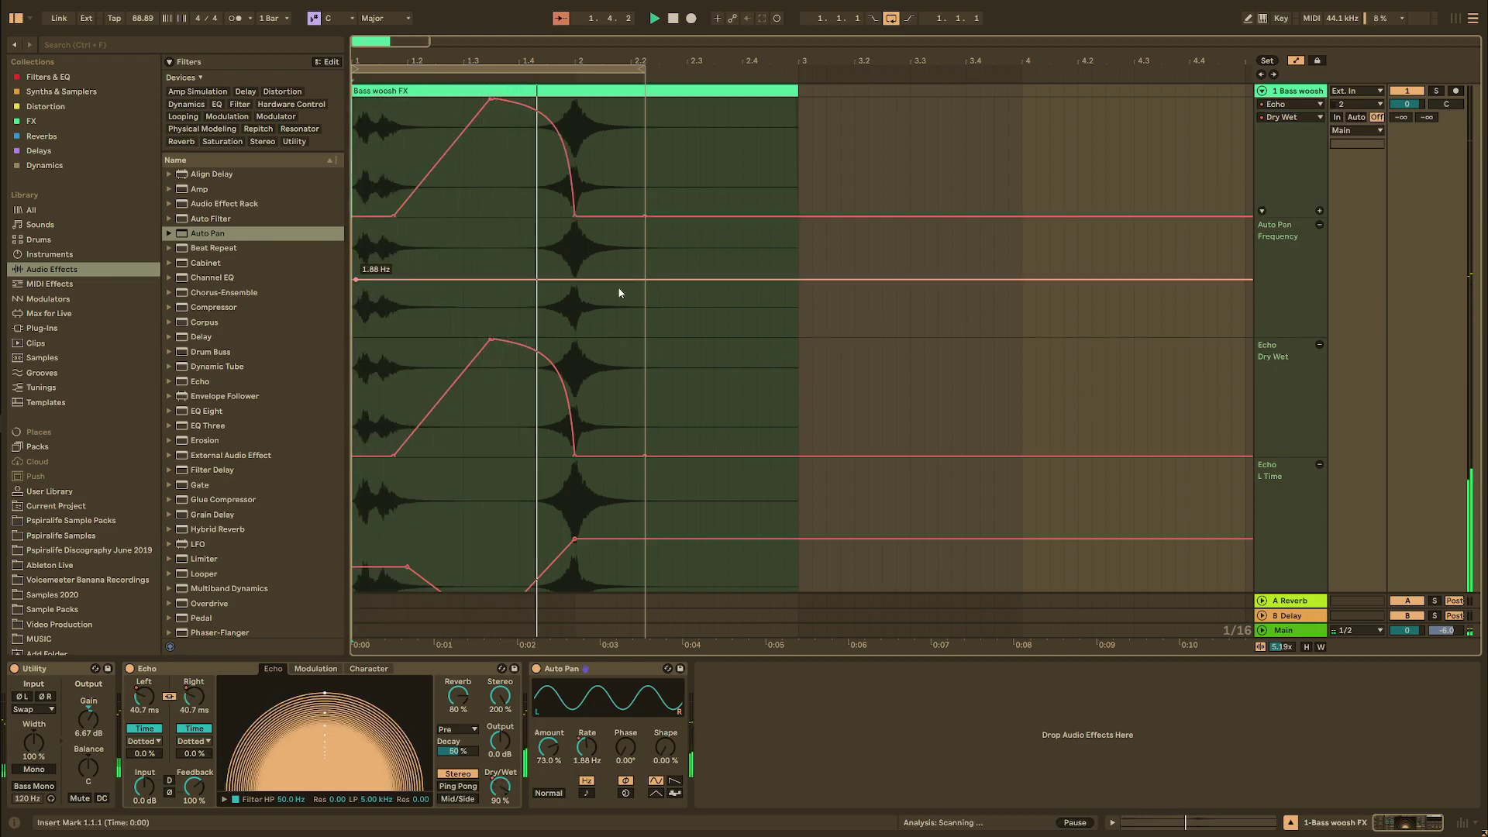
drag(643, 280, 491, 338)
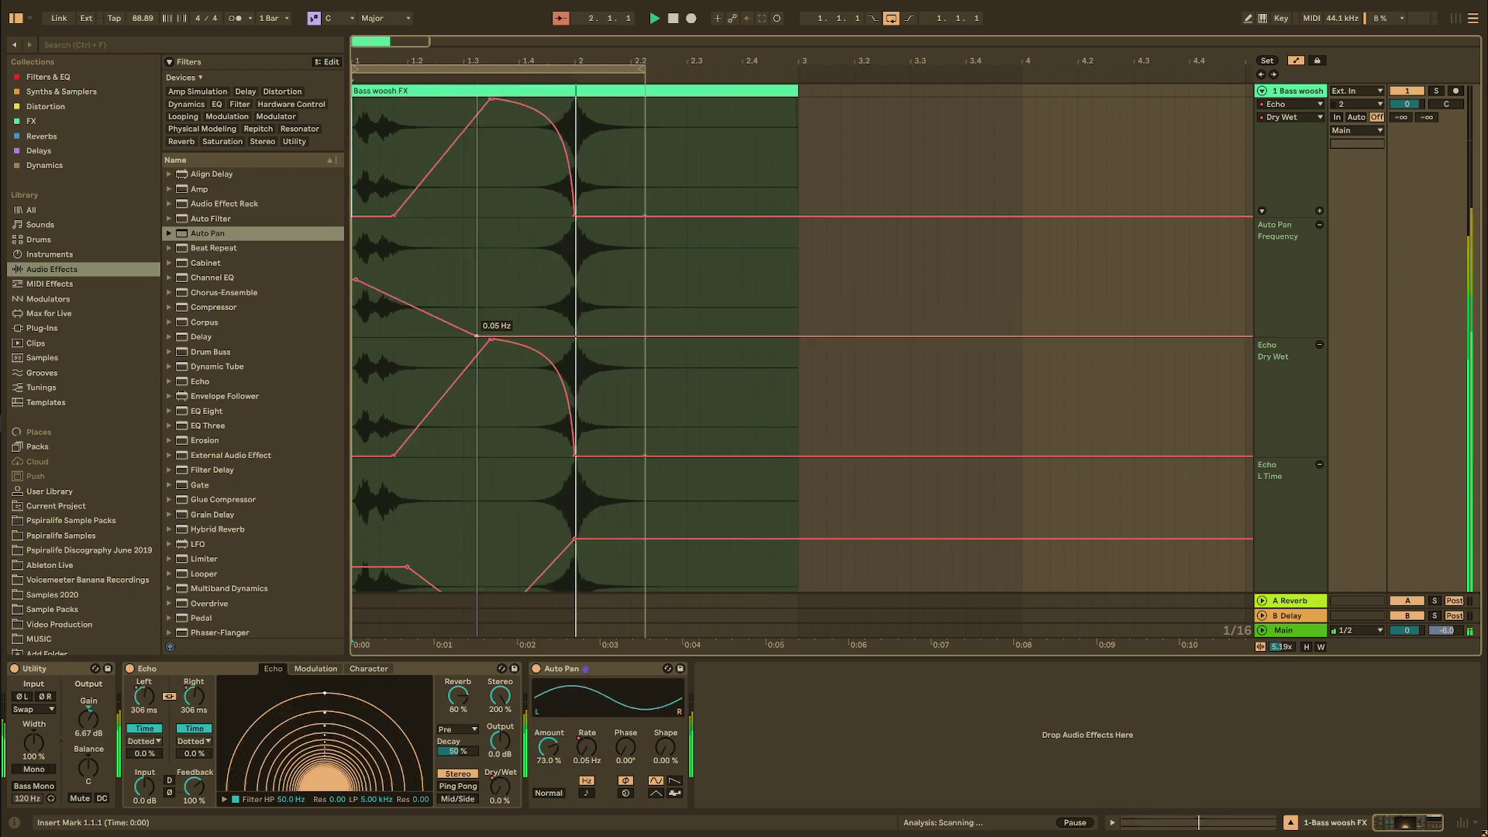
drag(587, 334, 568, 287)
key(ctrl+z)
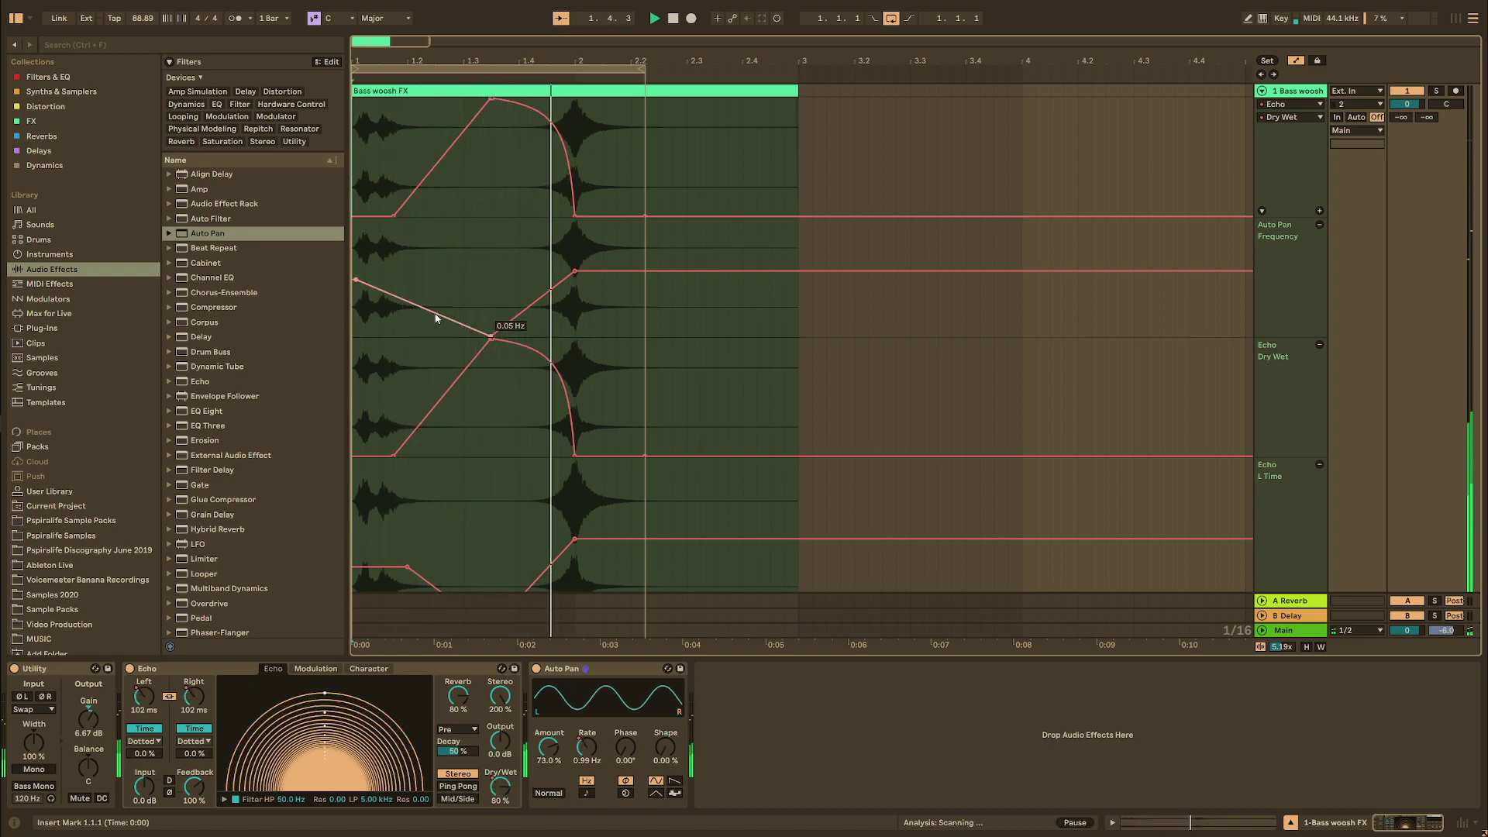
drag(356, 280, 394, 273)
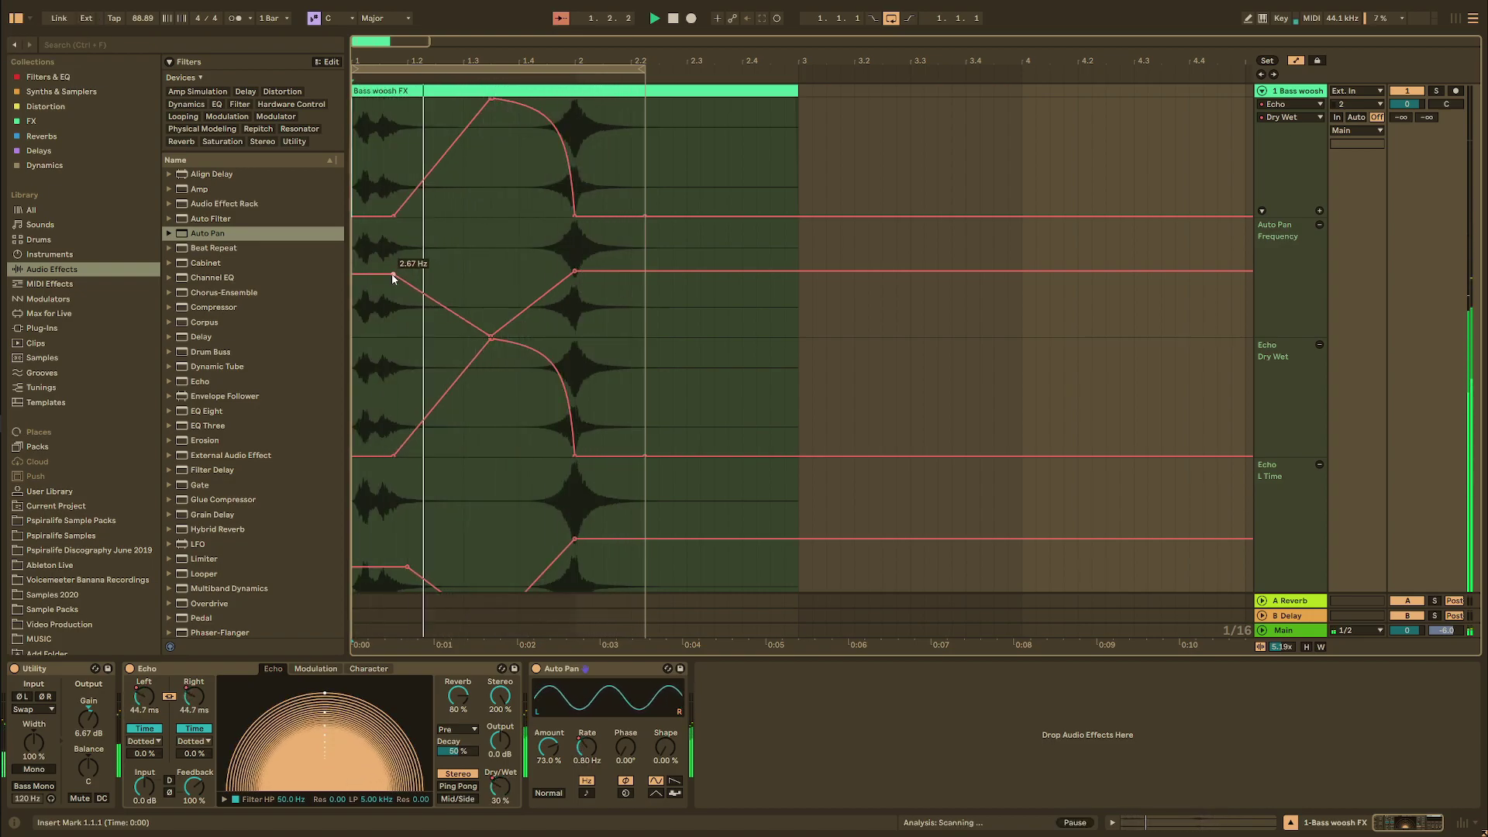
Set Auto Pan's Amount to 57.1%.
drag(559, 746, 558, 721)
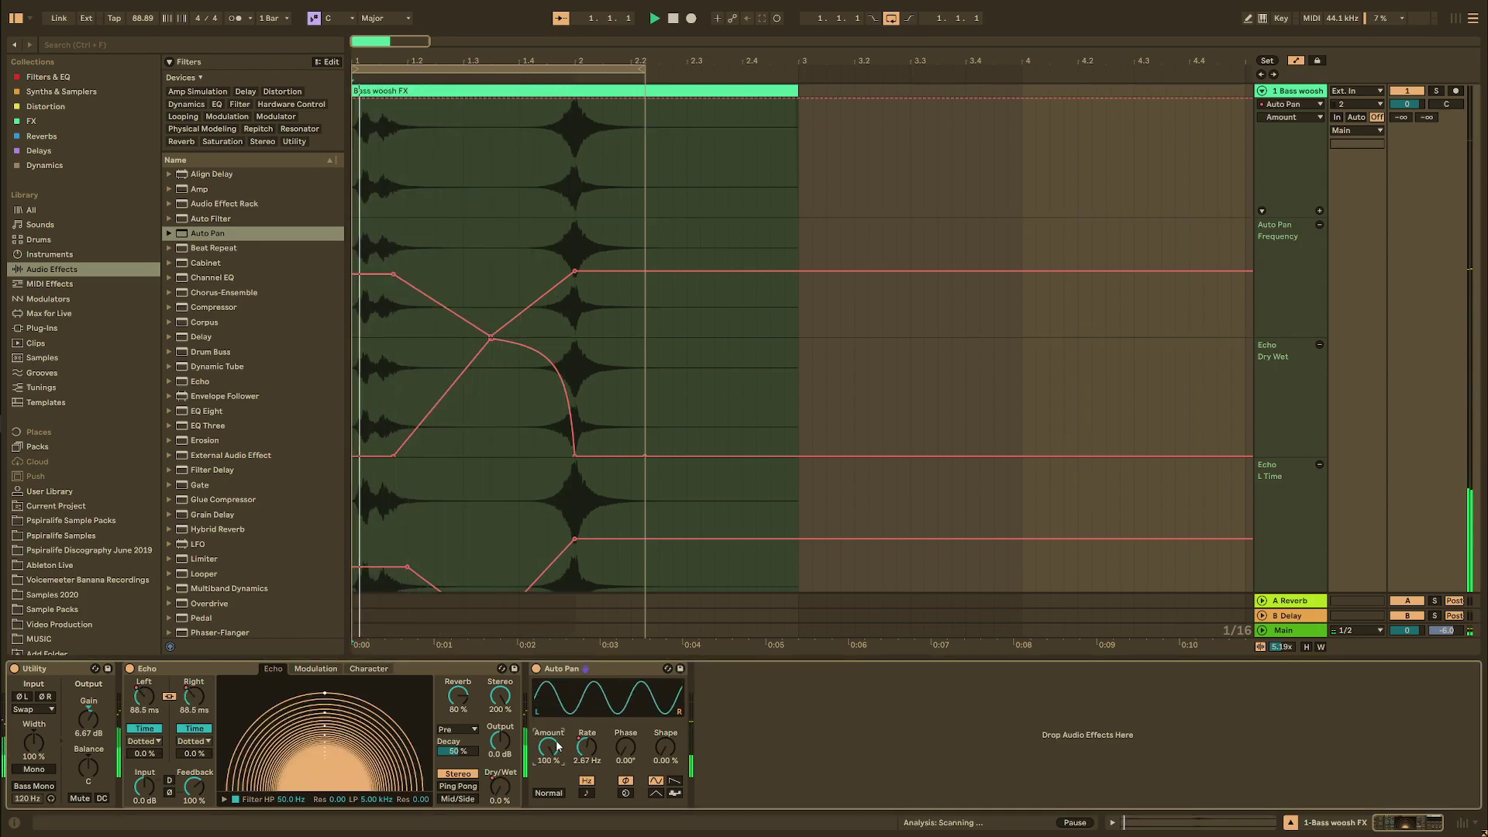
drag(558, 746, 552, 756)
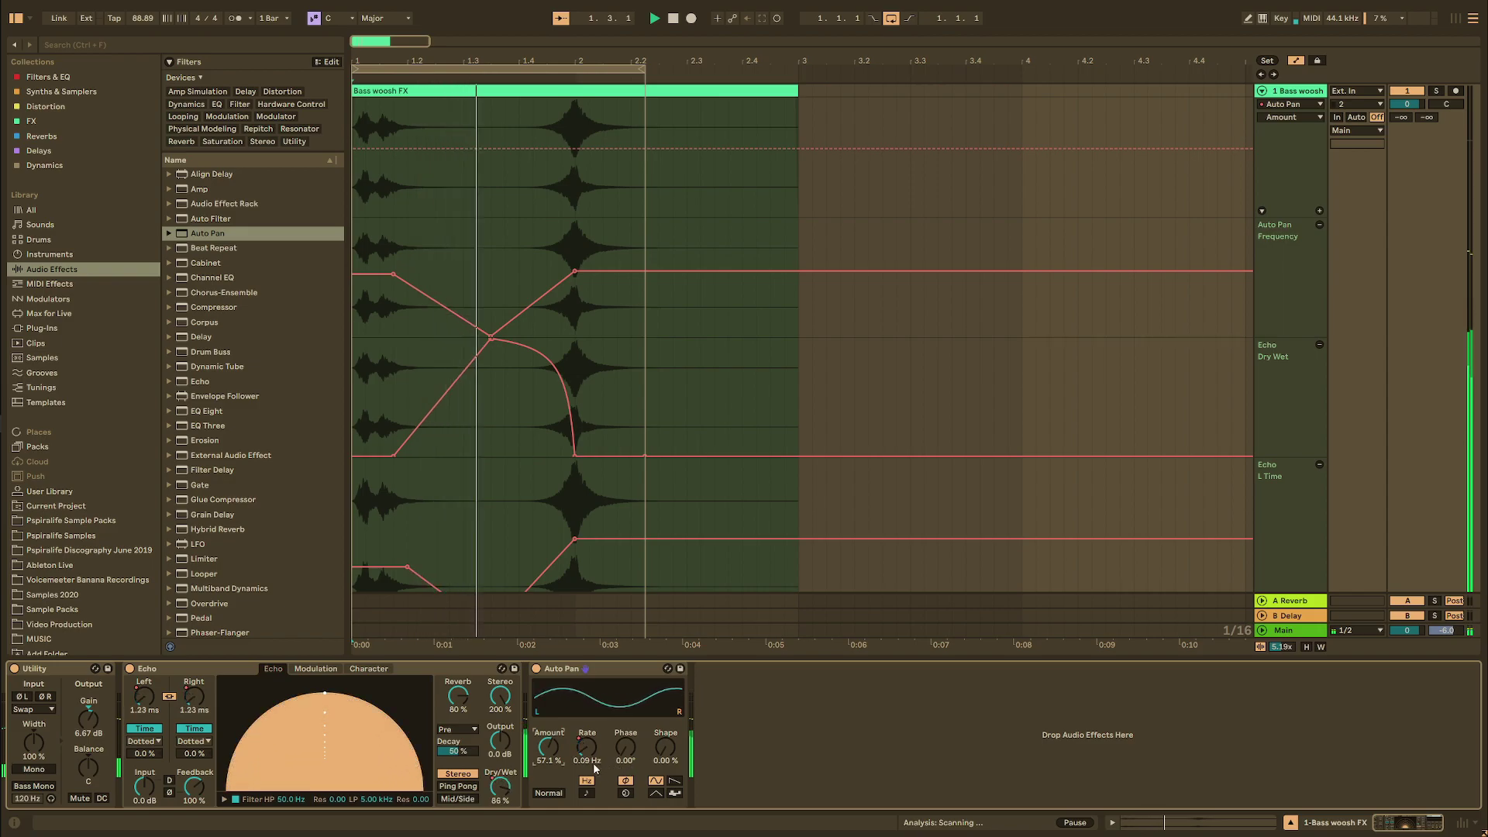
Reshape the Dry Wet rise into a gentle curve starting at about 1.1.3 and reaching its peak shortly before 1.3.
mouse_move(424, 297)
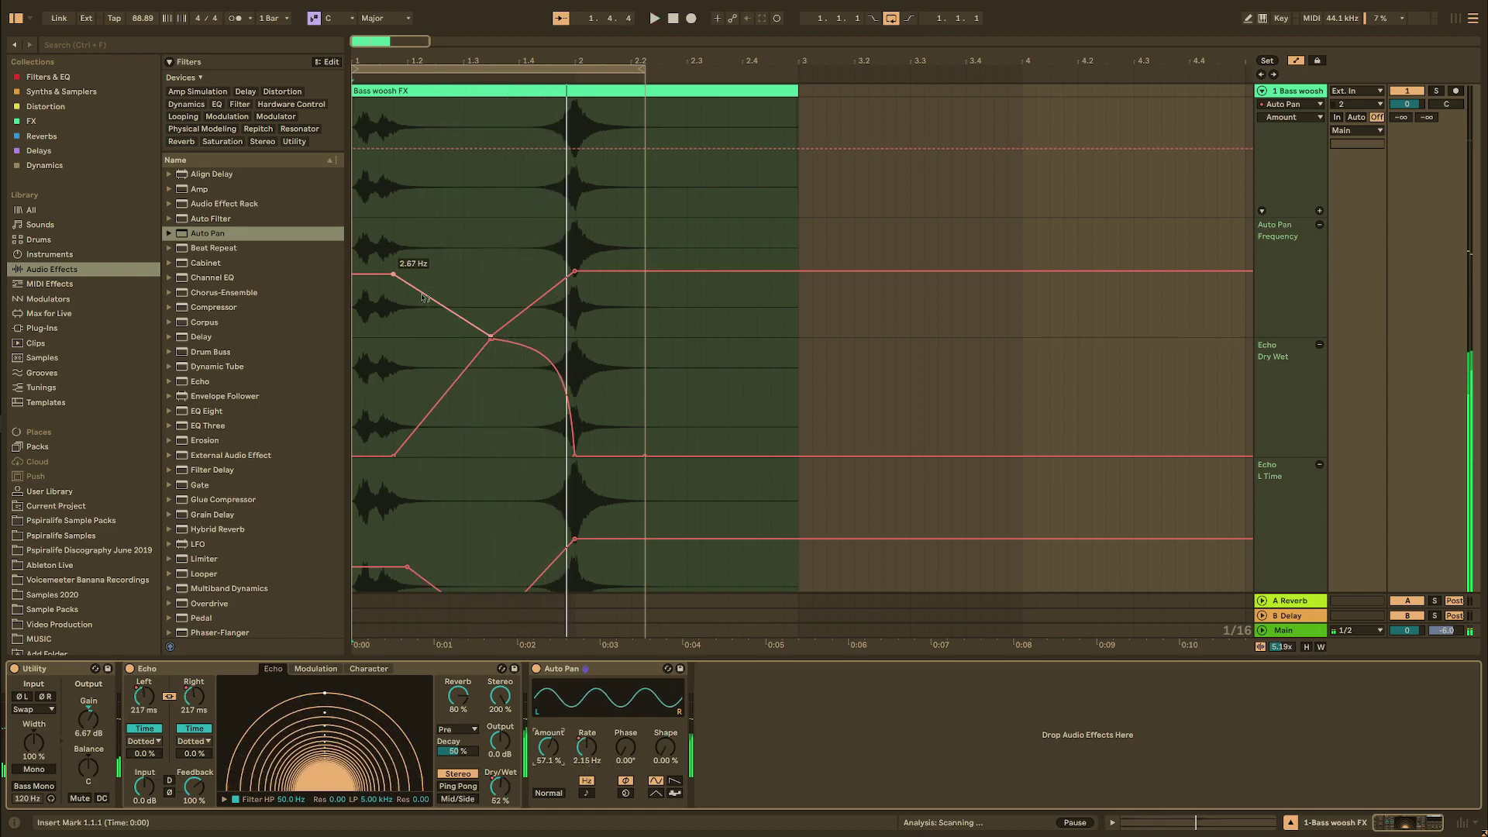
drag(437, 395, 437, 368)
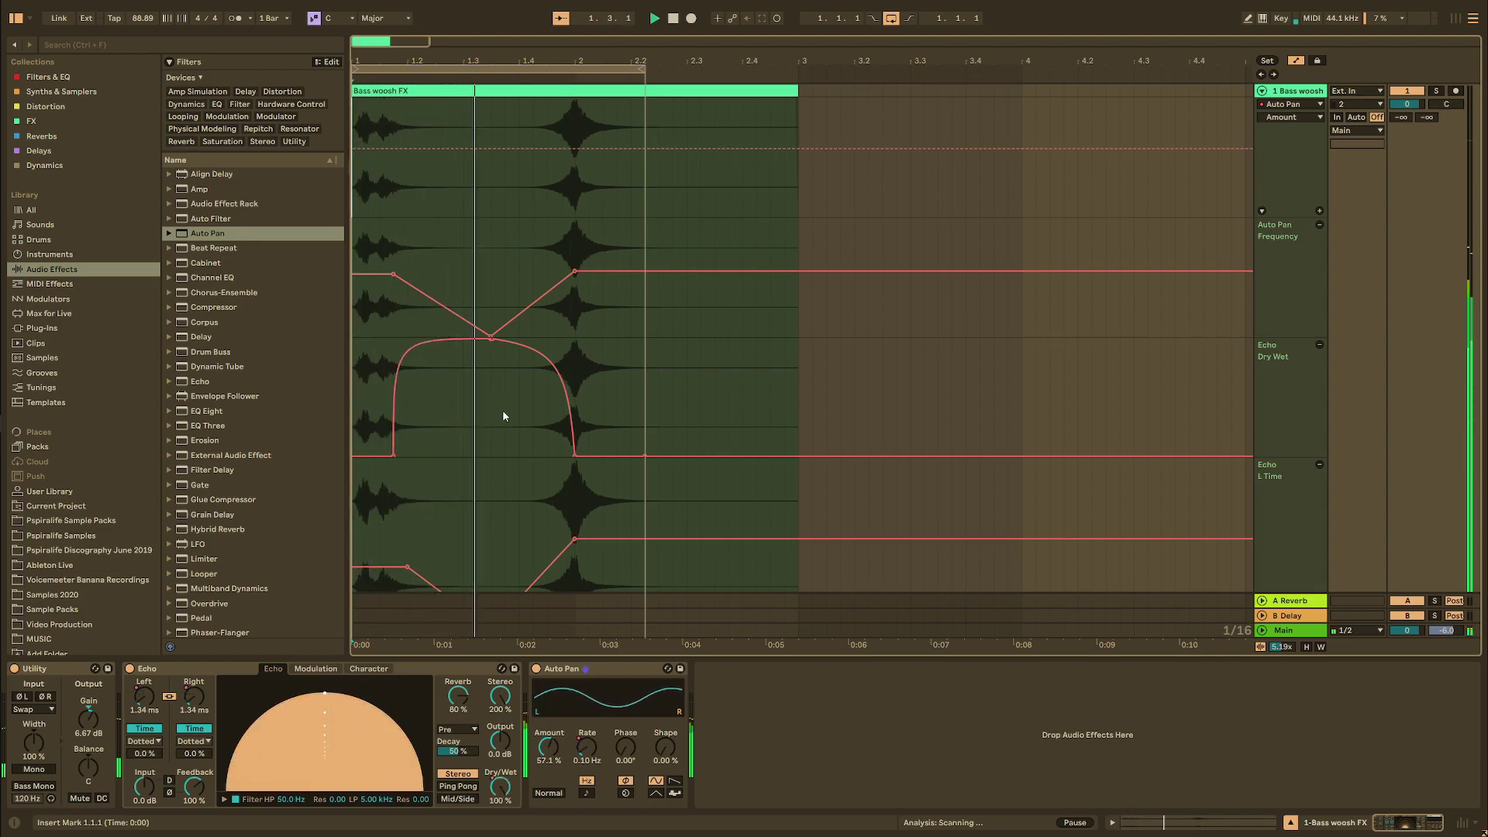
drag(423, 346, 423, 388)
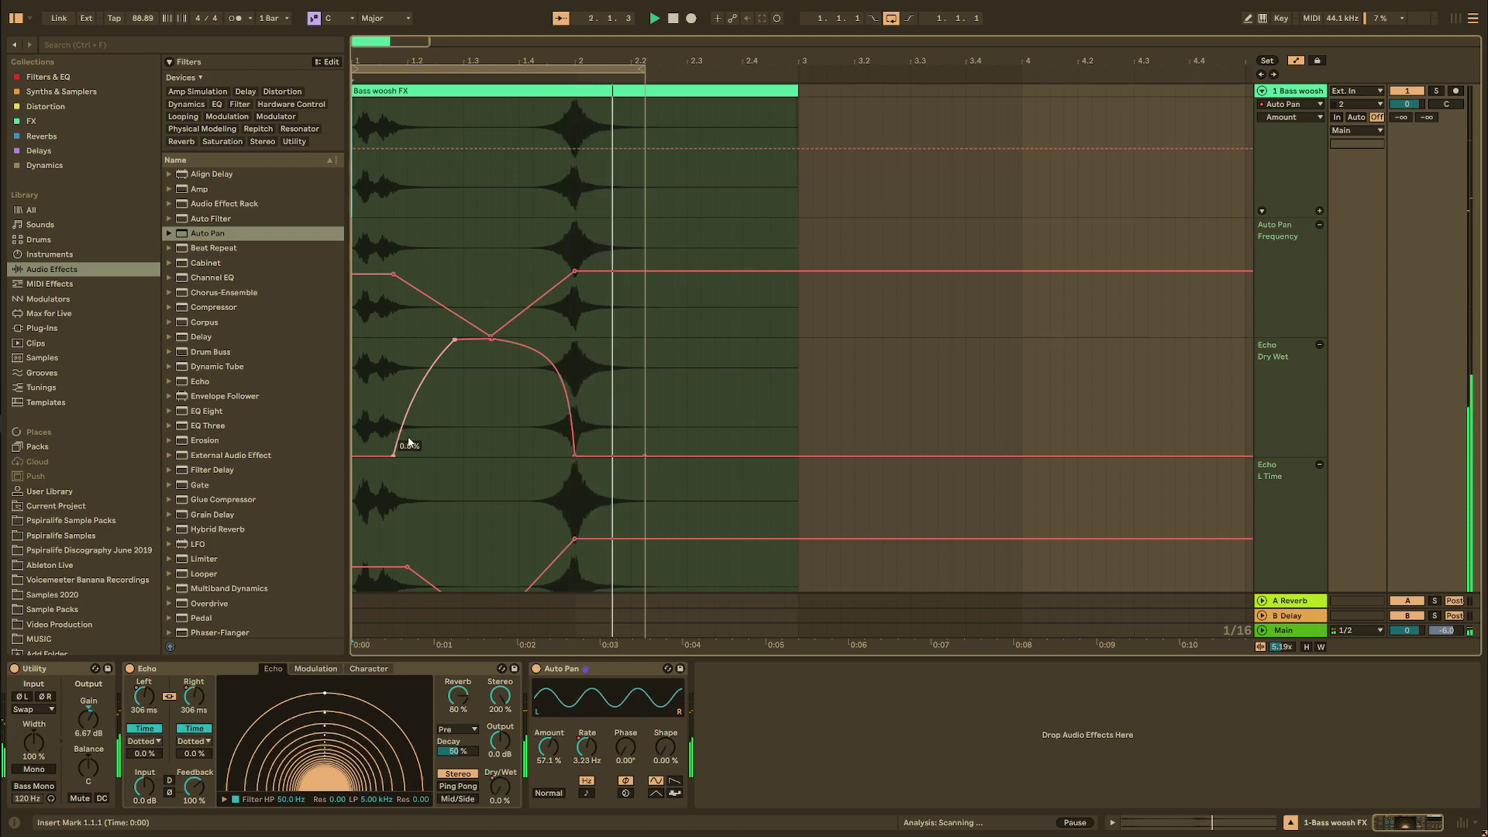
drag(401, 404, 401, 419)
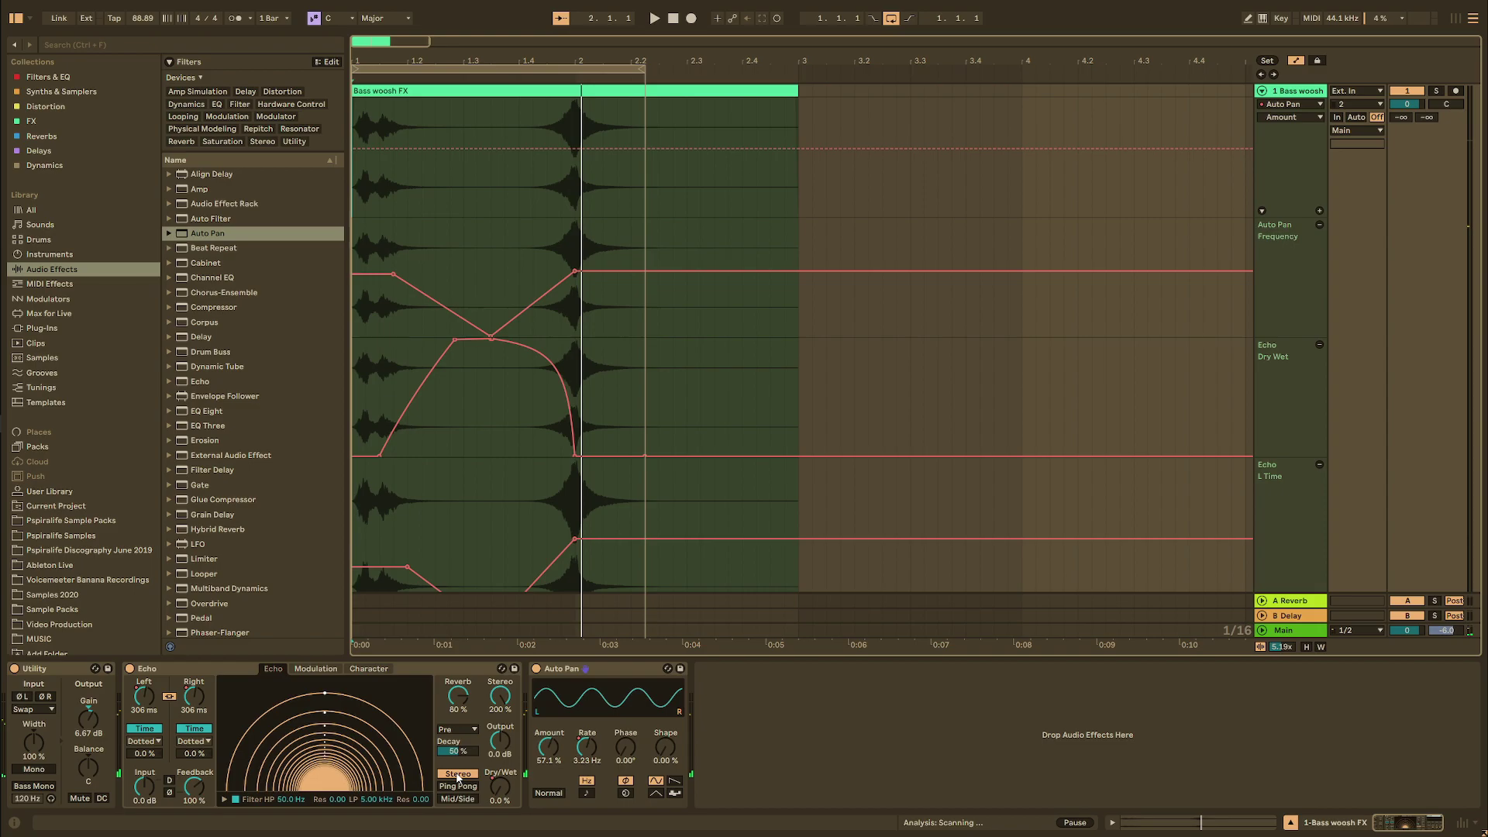
Show Echo's Stereo Width automation and lower its breakpoints at the start, 1.3.3 and 1.4.2 to 0%.
click(457, 774)
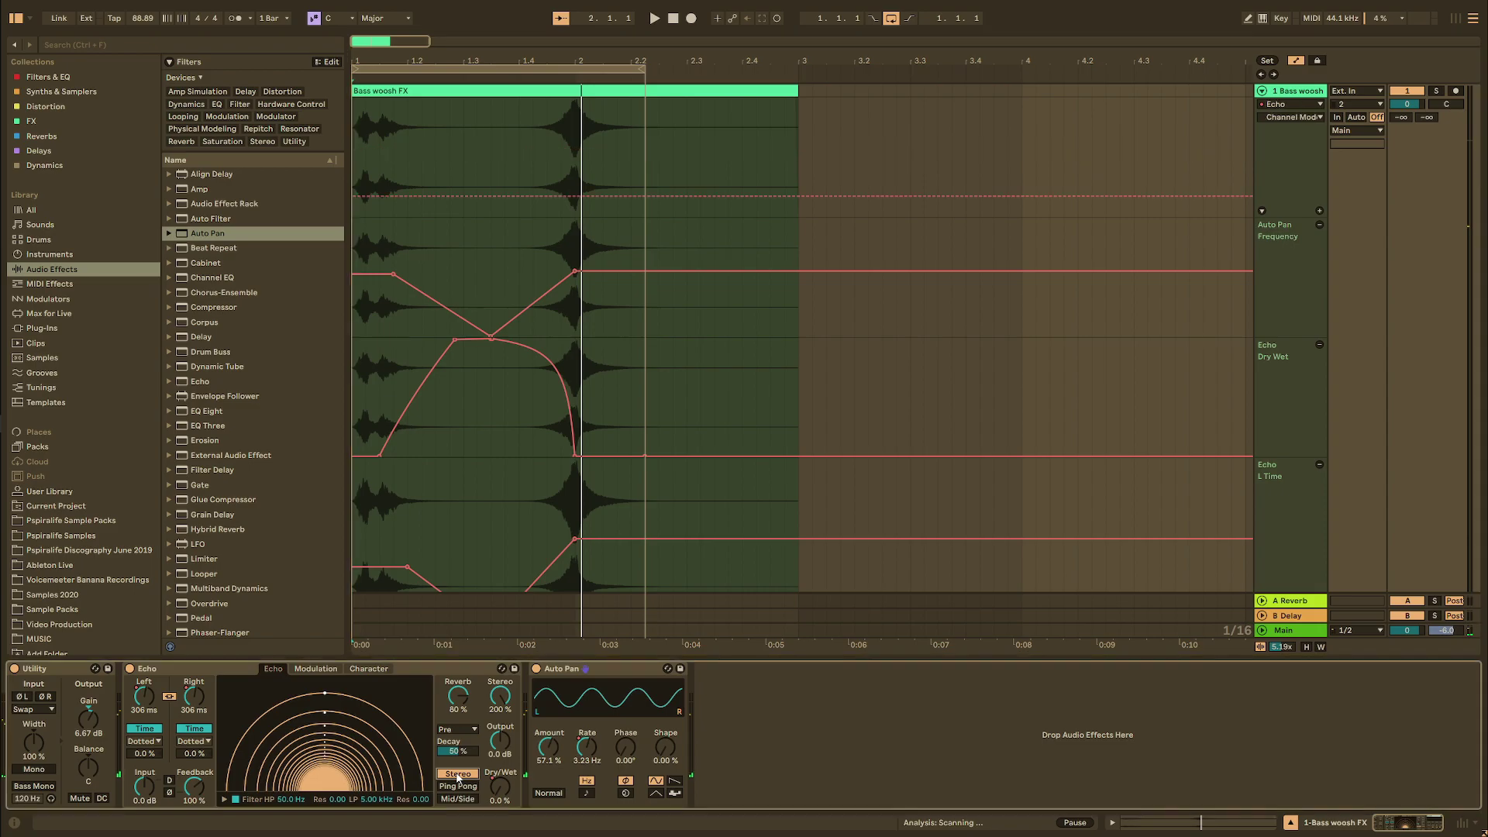
click(507, 702)
key(space)
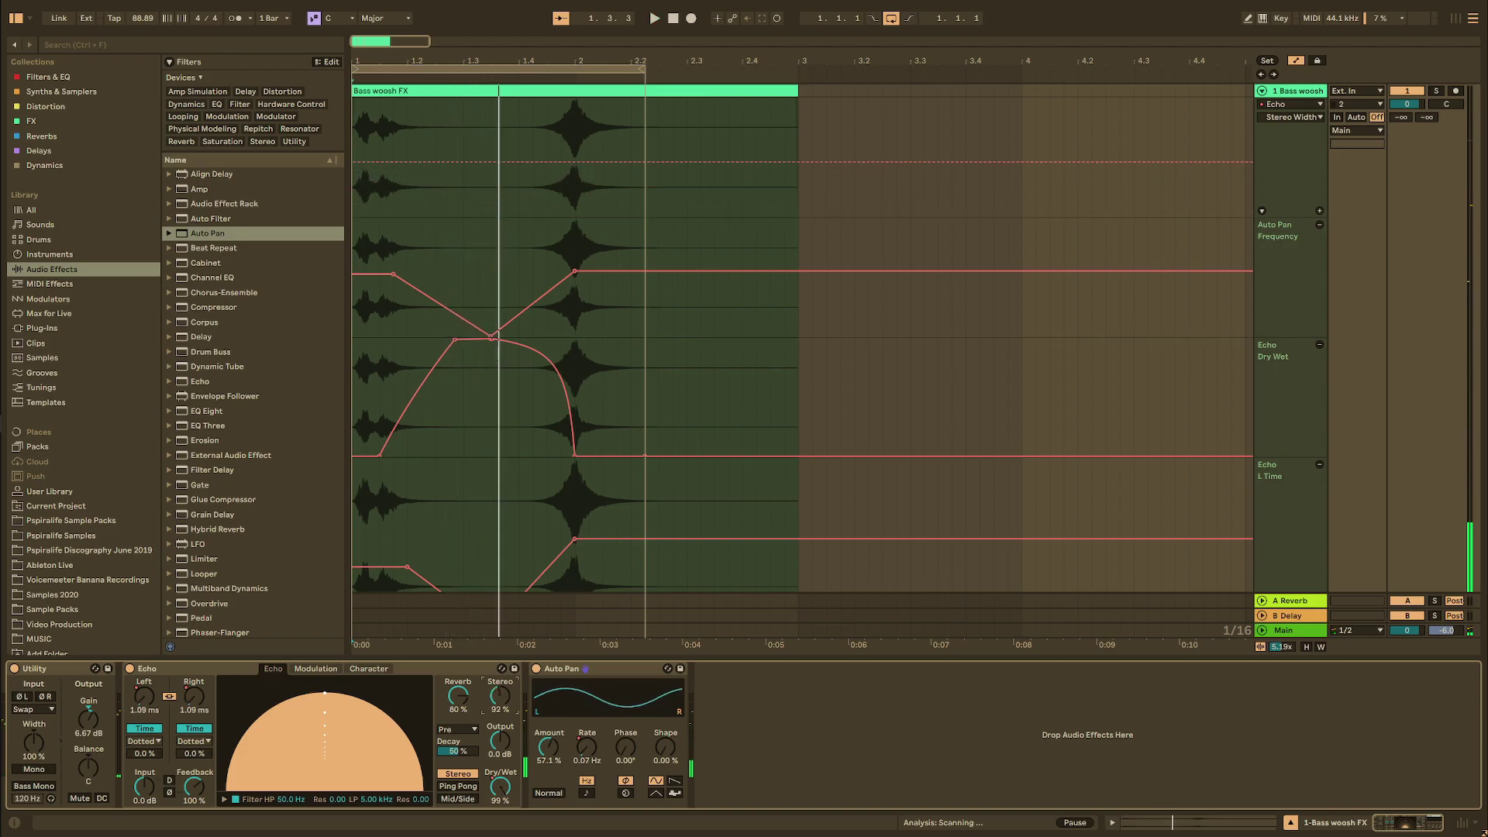
click(493, 153)
drag(546, 153, 533, 219)
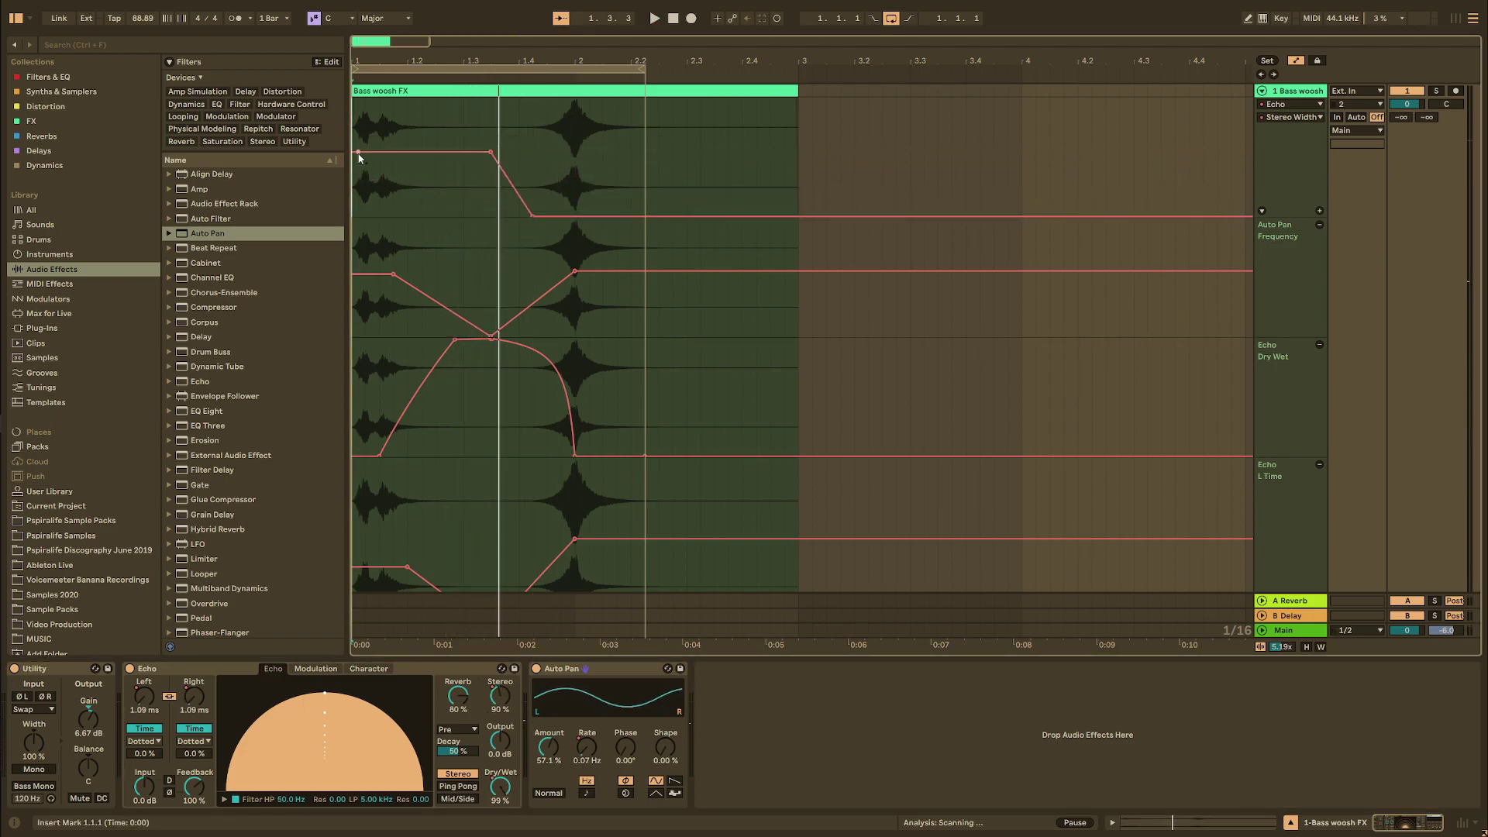
drag(358, 153, 359, 218)
key(space)
key(space)
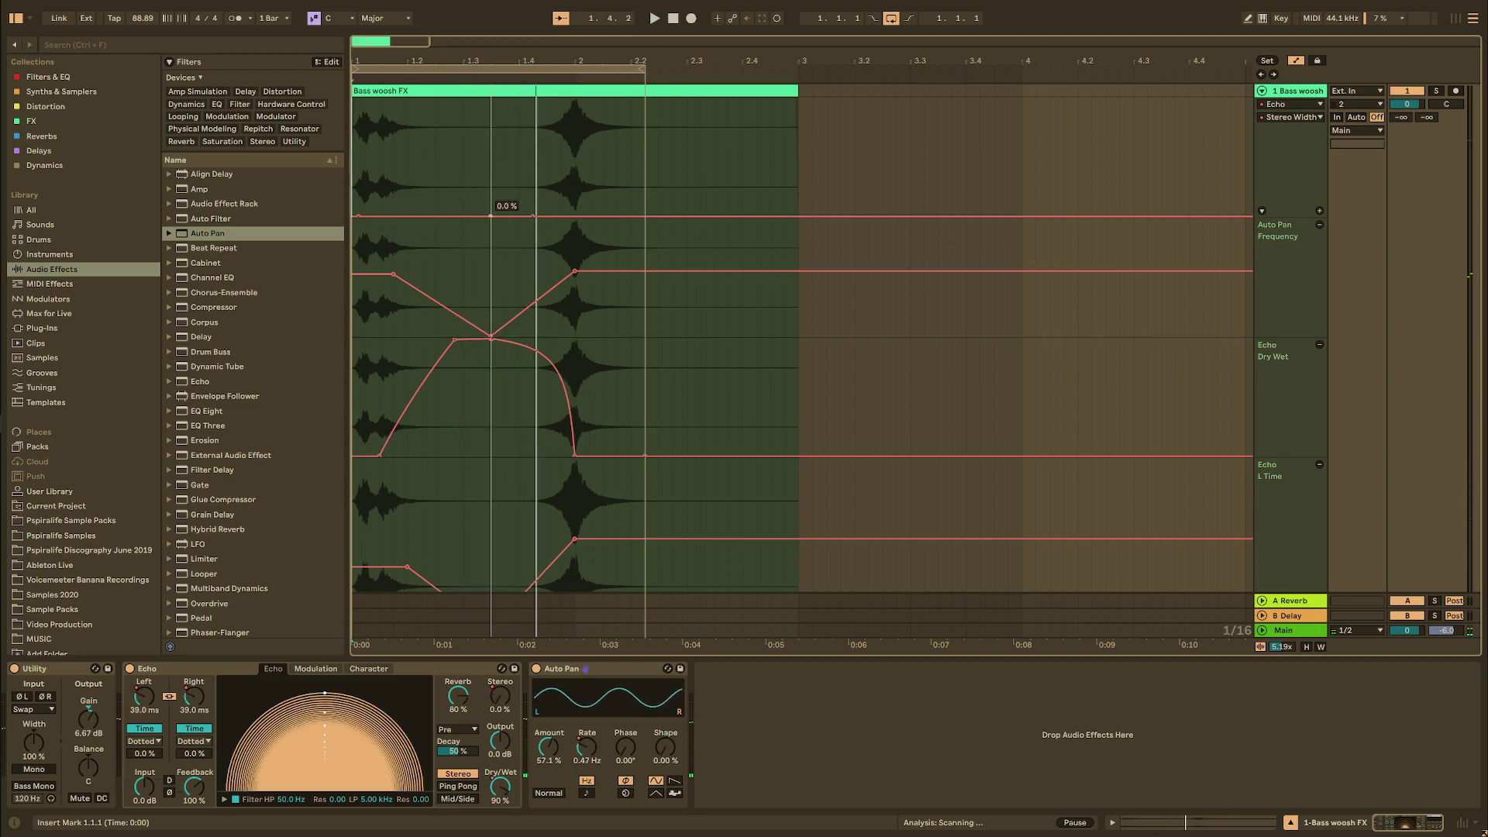
key(space)
drag(491, 161, 491, 216)
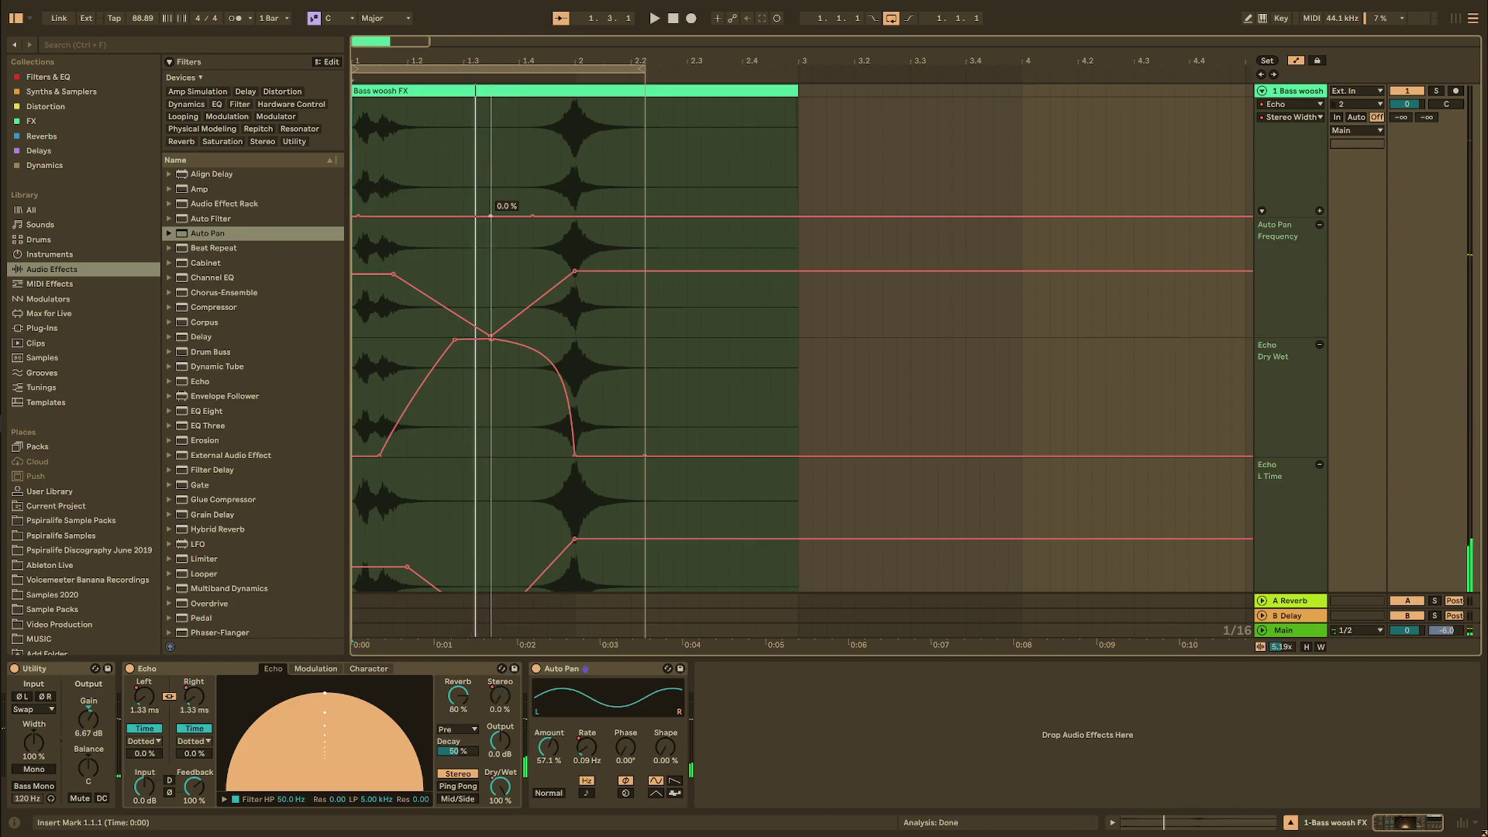
Shape the Stereo Width automation to drop from 200% at 1.1.4 to 0% at 1.3.3 and climb to 200% at bar 2.
key(space)
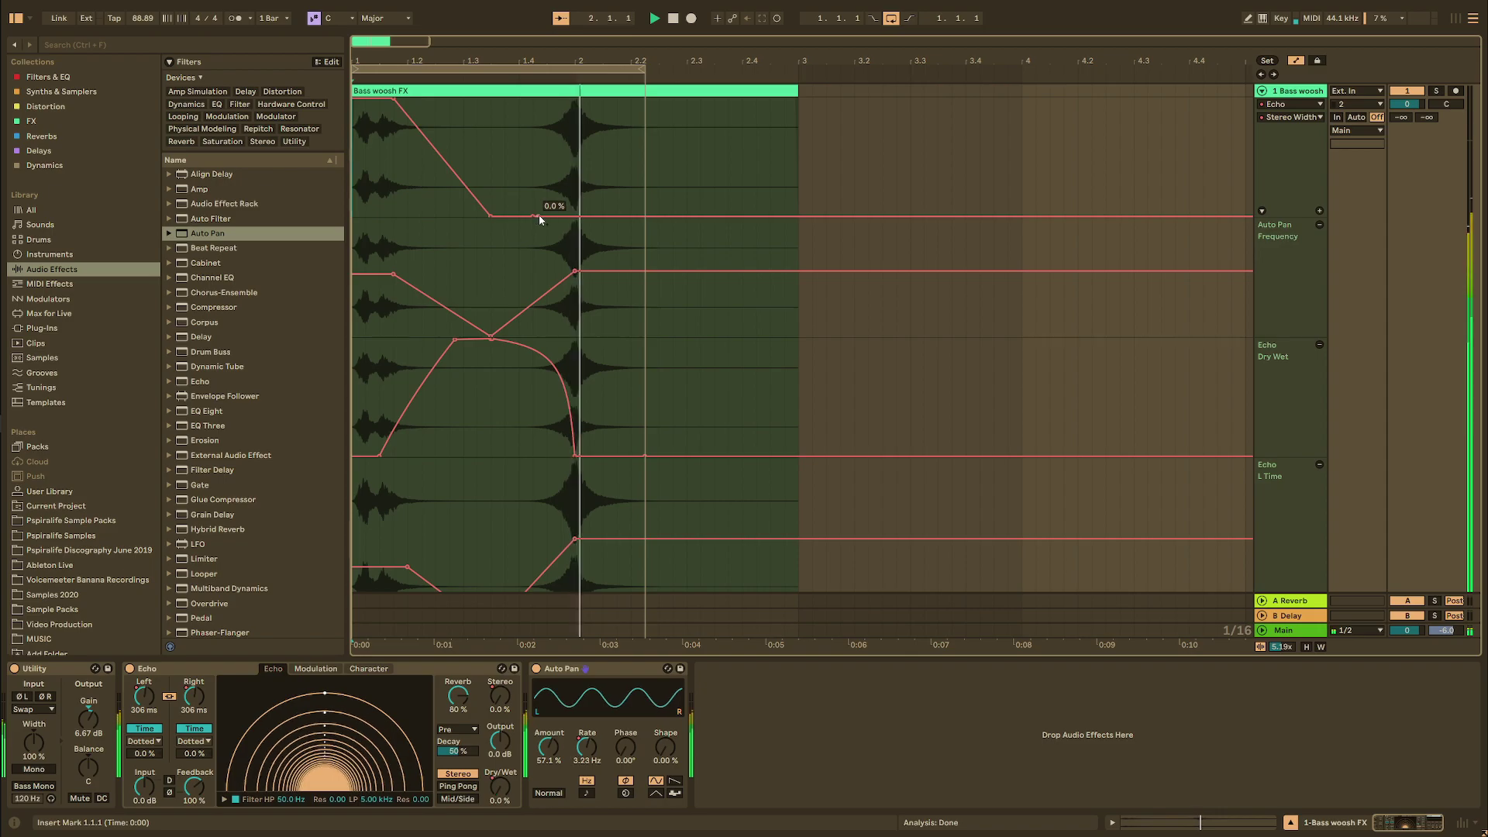
drag(536, 219, 579, 102)
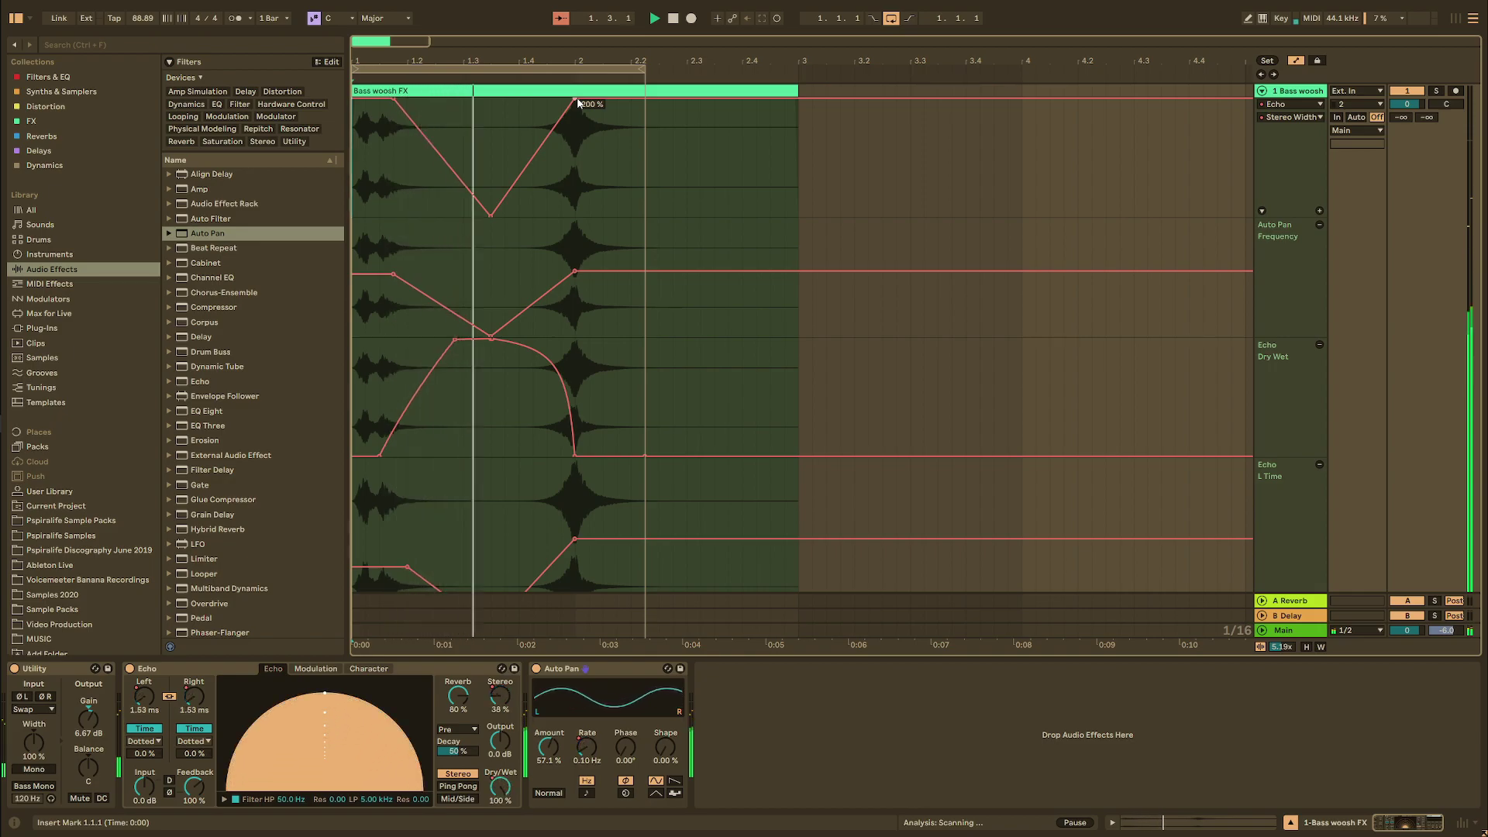
Set Auto Pan's Amount to 83.3% and move its Amount automation into its own lane, leaving None chosen for the main lane.
drag(549, 746, 549, 725)
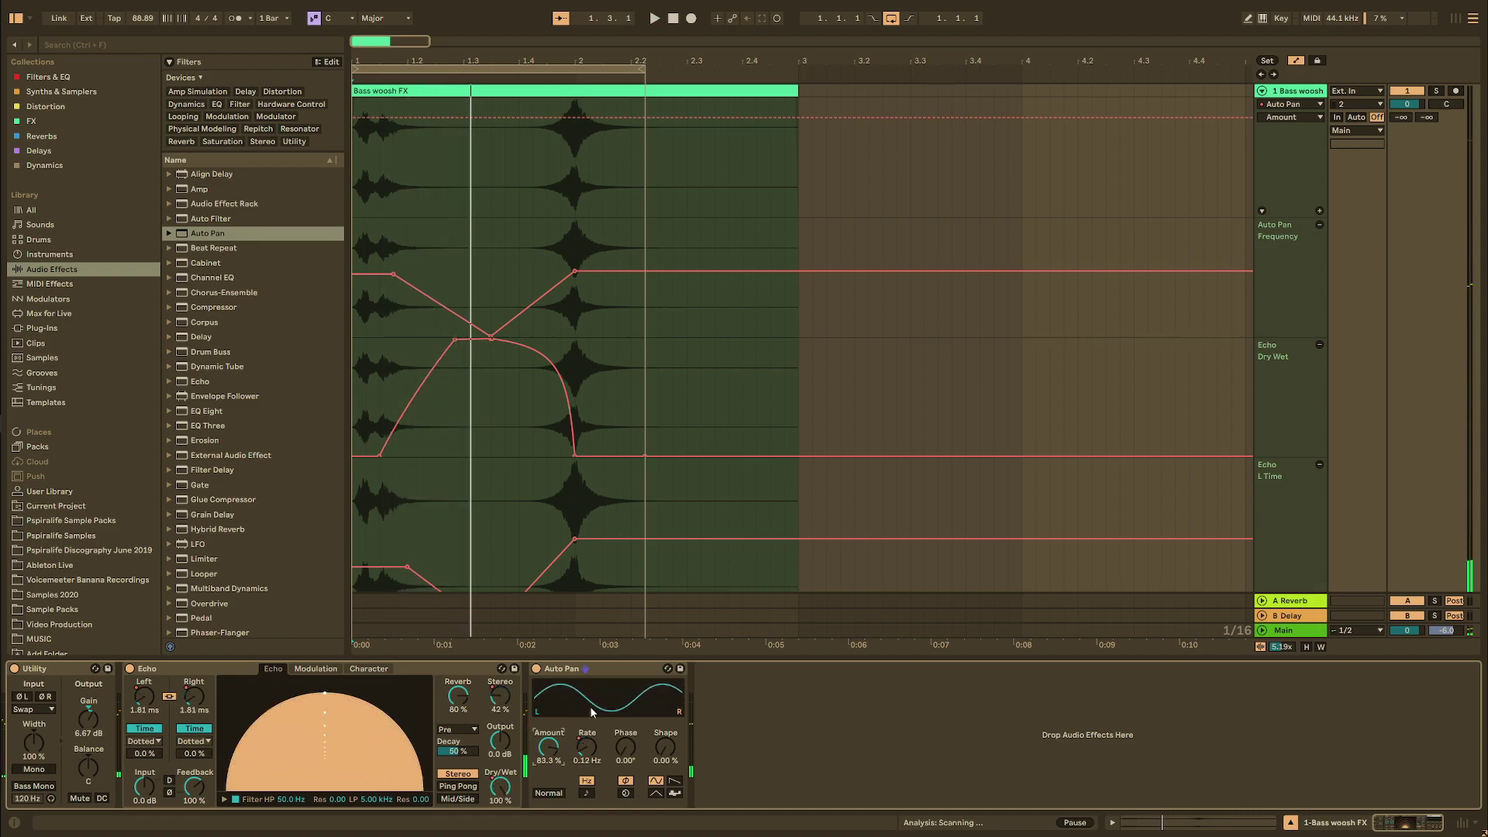
click(1320, 211)
click(1293, 104)
click(1293, 105)
click(1293, 104)
click(1293, 105)
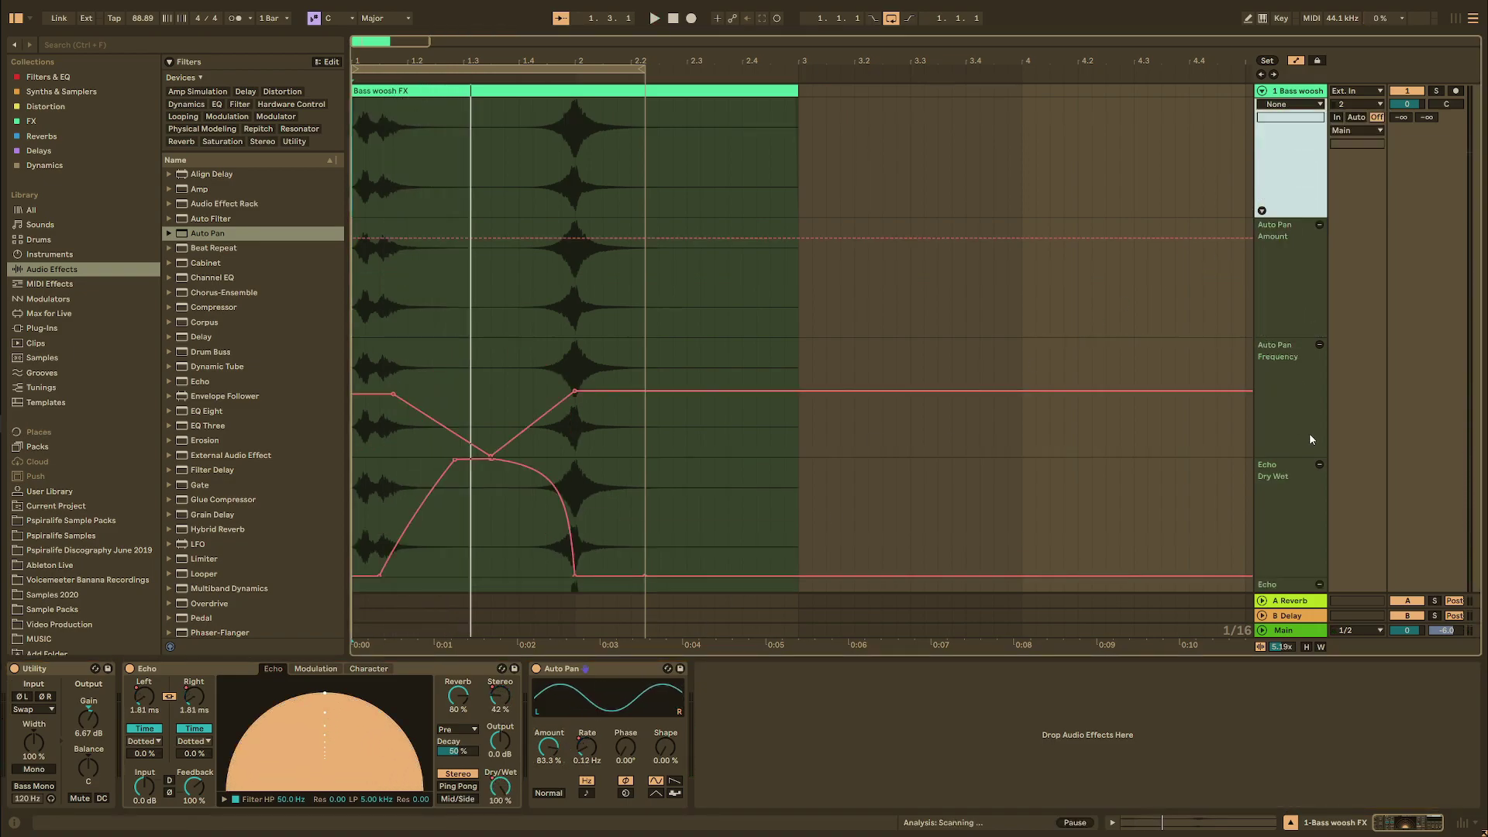
Shorten the main track lane and the Auto Pan Amount, Auto Pan Frequency, Echo Dry Wet and L Time lanes so all fit in view.
click(1294, 383)
scroll(1294, 383, down, 2)
drag(1294, 337, 1294, 297)
drag(1293, 510, 1294, 458)
drag(1295, 218, 1294, 165)
drag(1295, 576, 1294, 526)
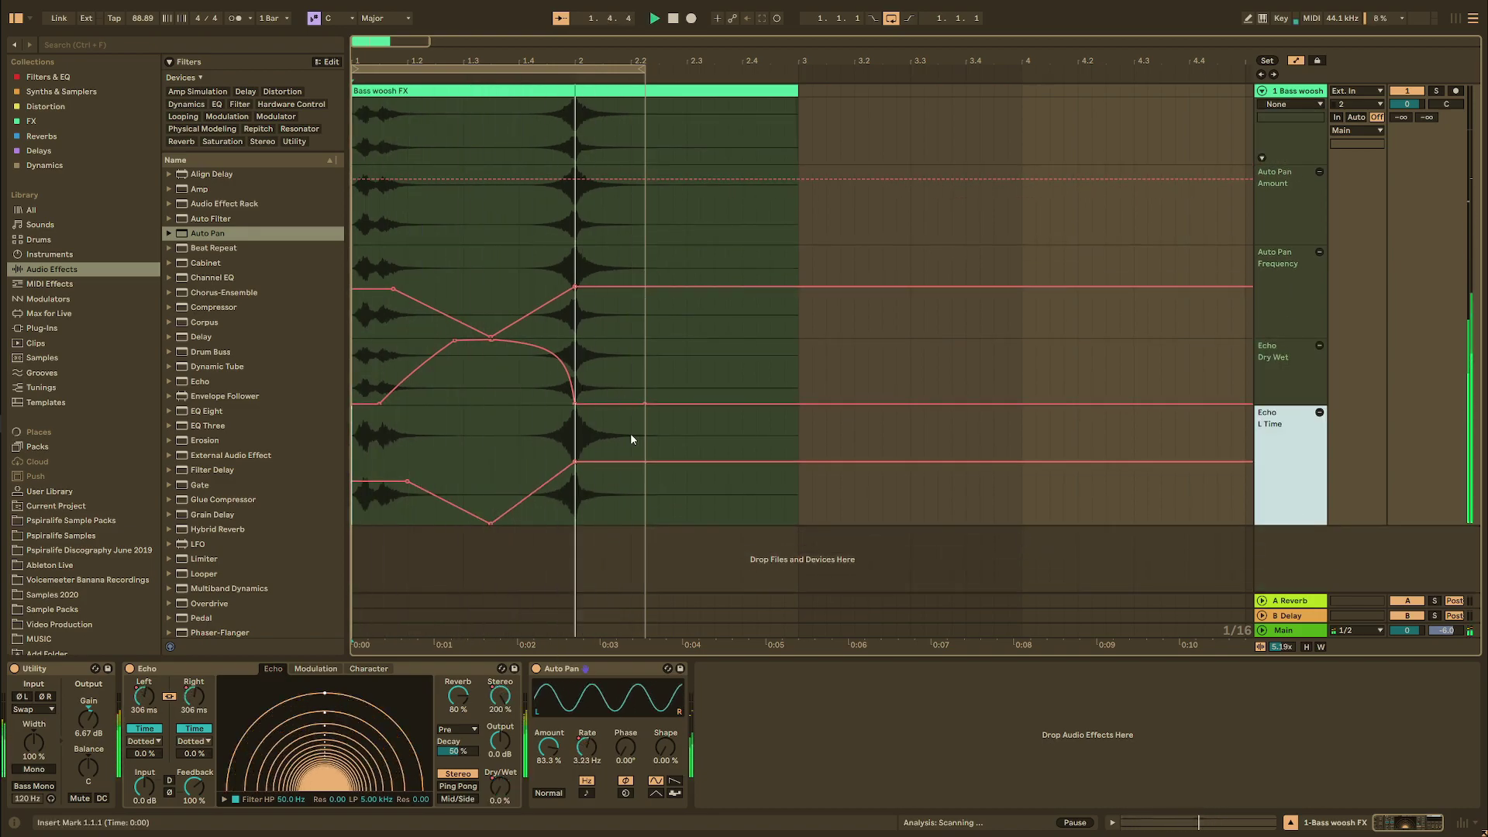
Show Auto Pan's Frequency automation in the main lane and add a breakpoint at the loop end, lowered to 0.05 Hz.
click(1310, 106)
click(1283, 151)
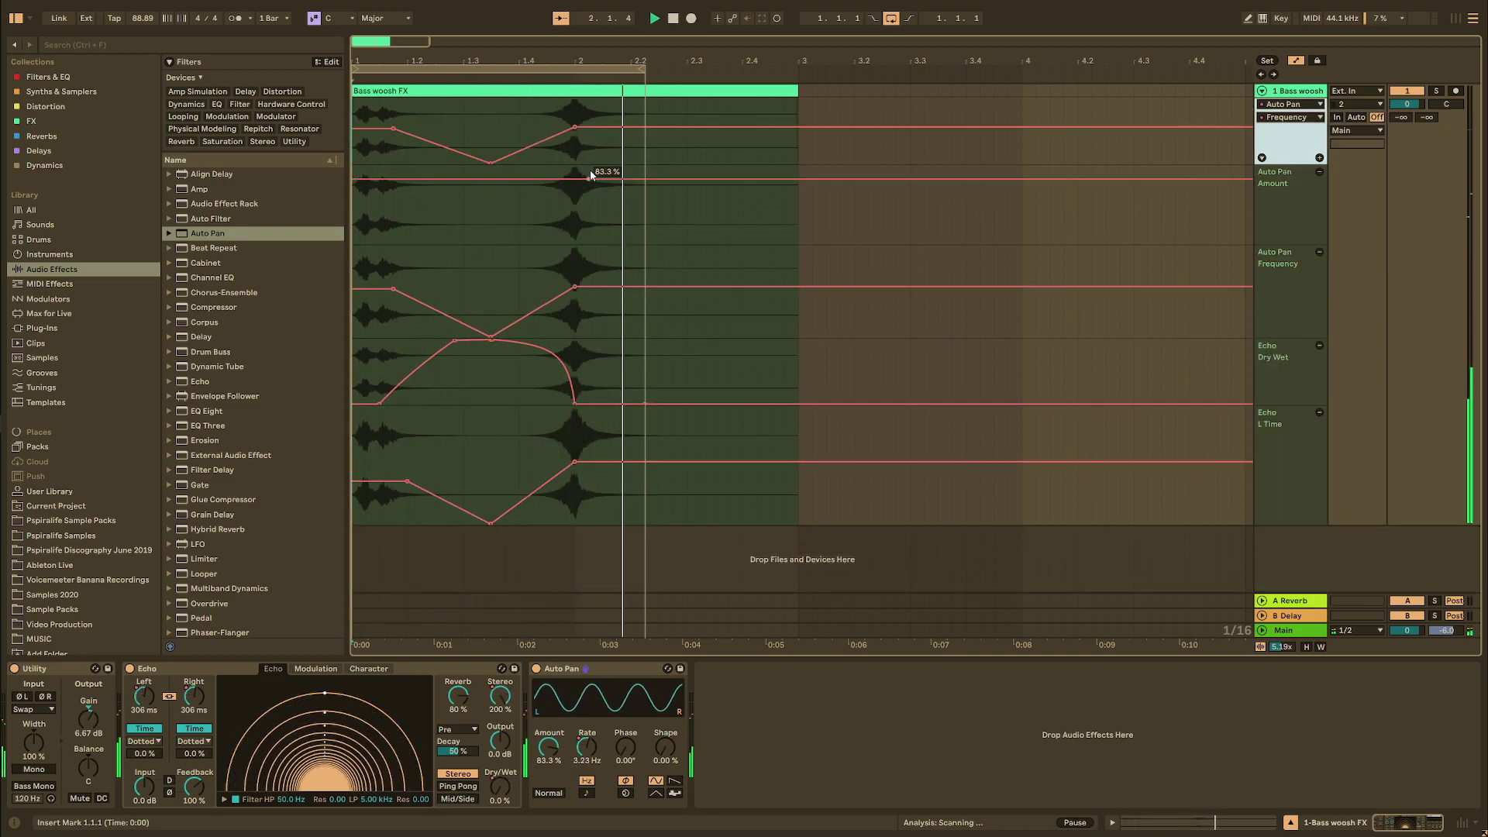
drag(627, 127, 634, 113)
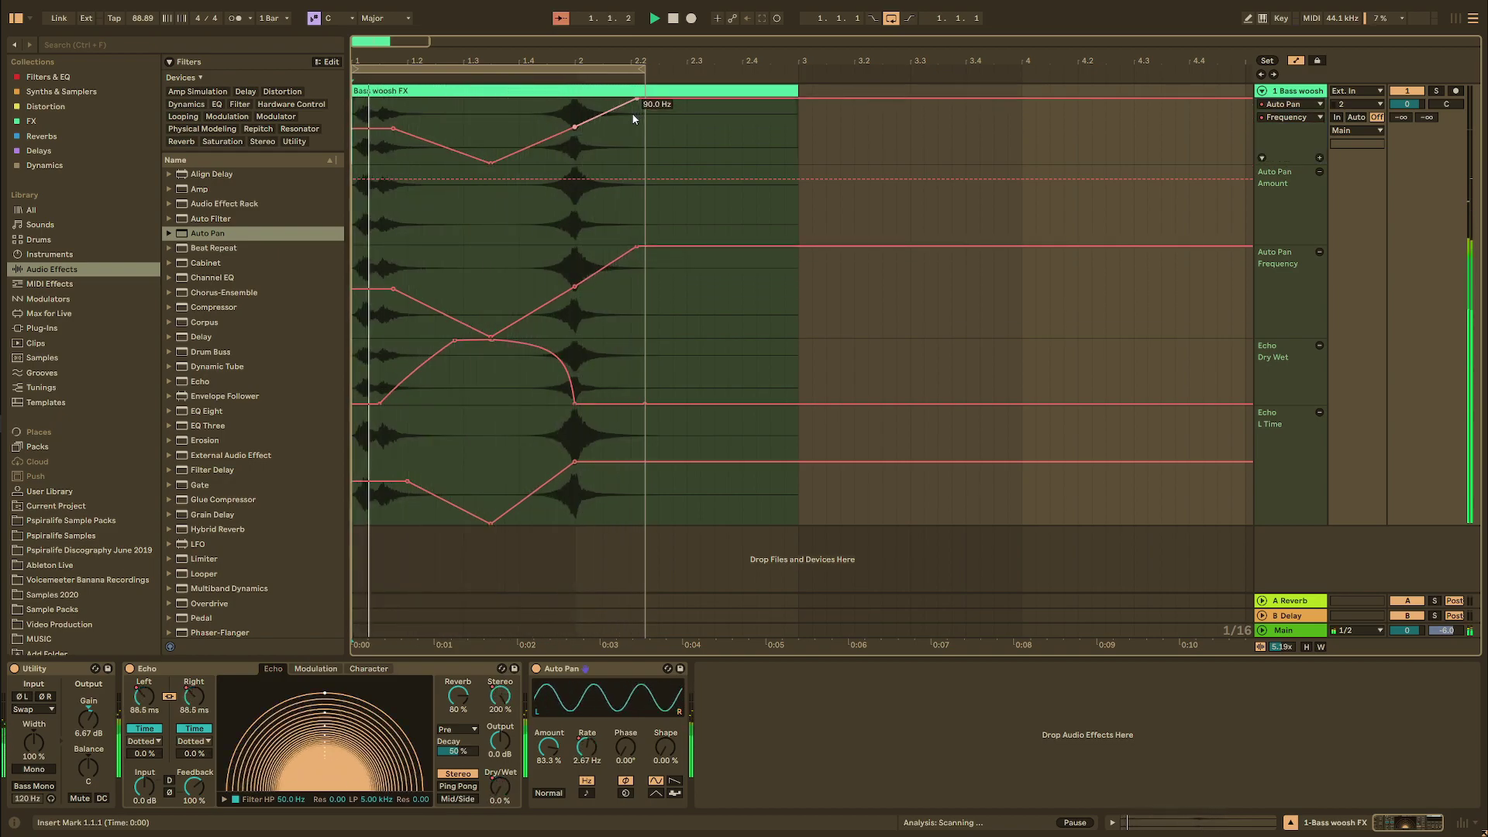
drag(638, 99, 645, 100)
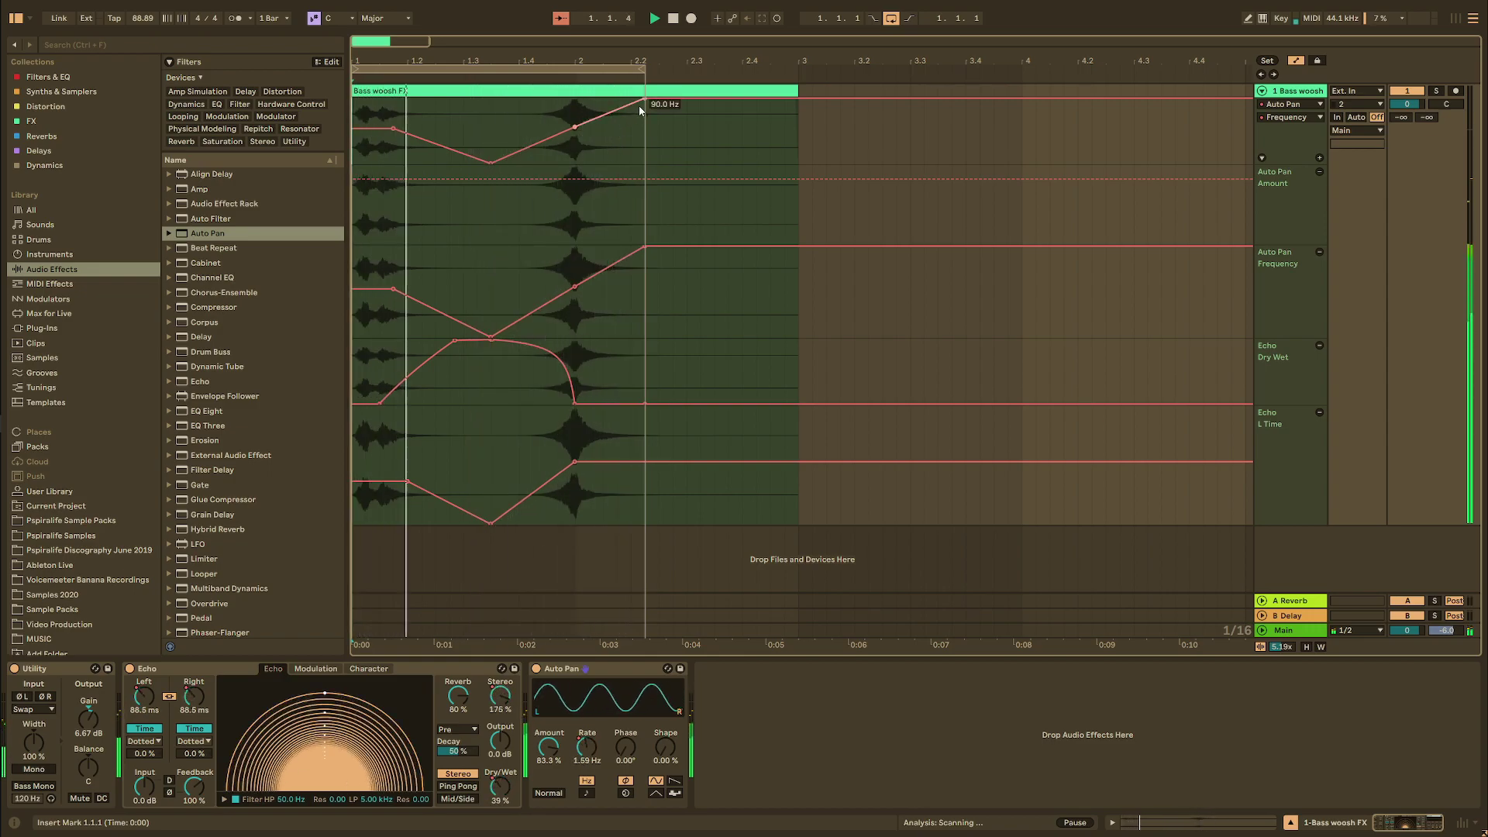
drag(645, 99, 645, 162)
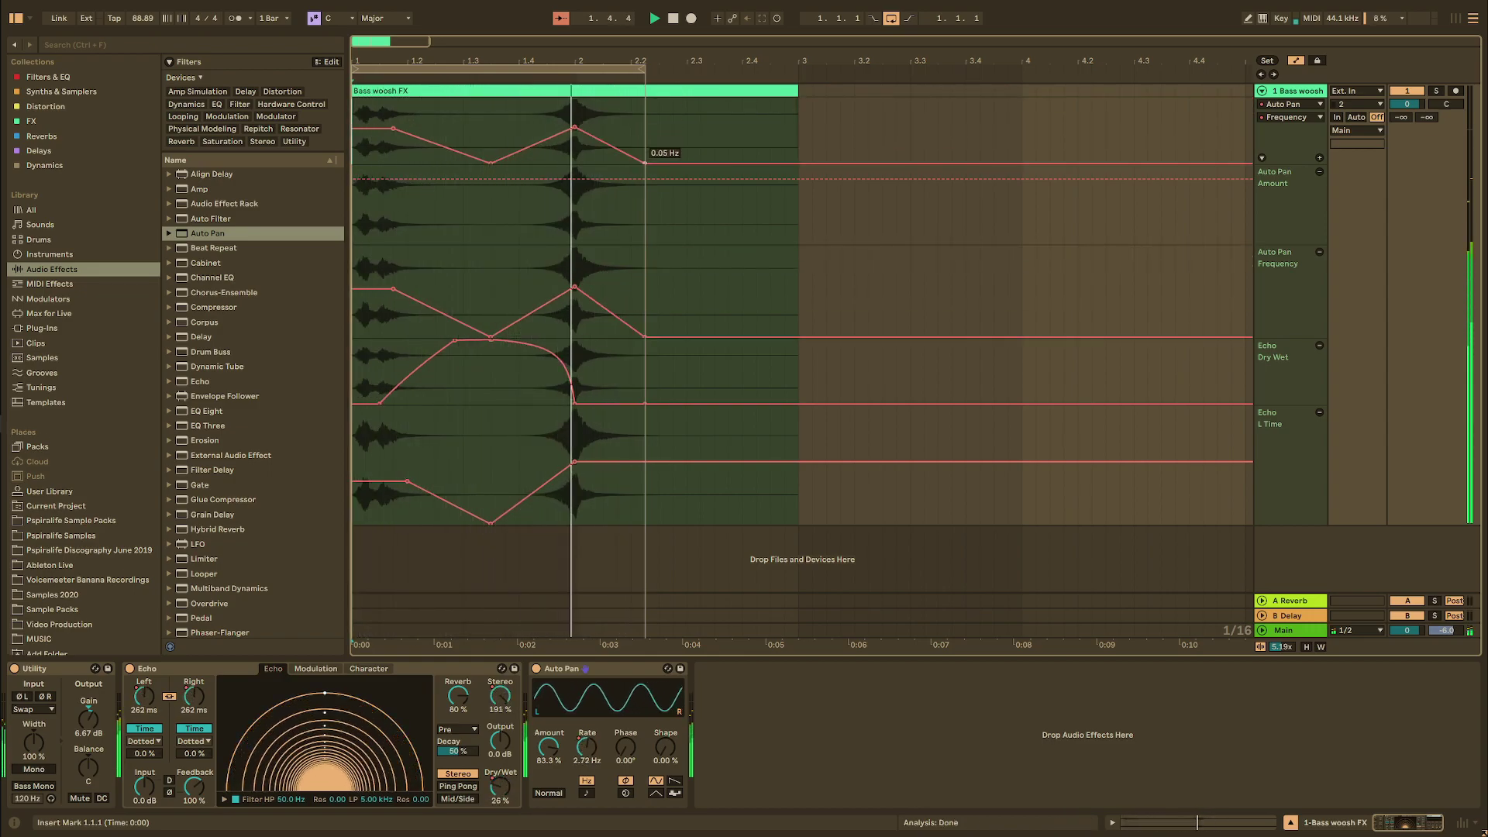
Add Auto Pan Amount breakpoints so the automation holds until bar 2 and falls to 0% about two sixteenths after it.
click(575, 179)
drag(594, 179, 596, 245)
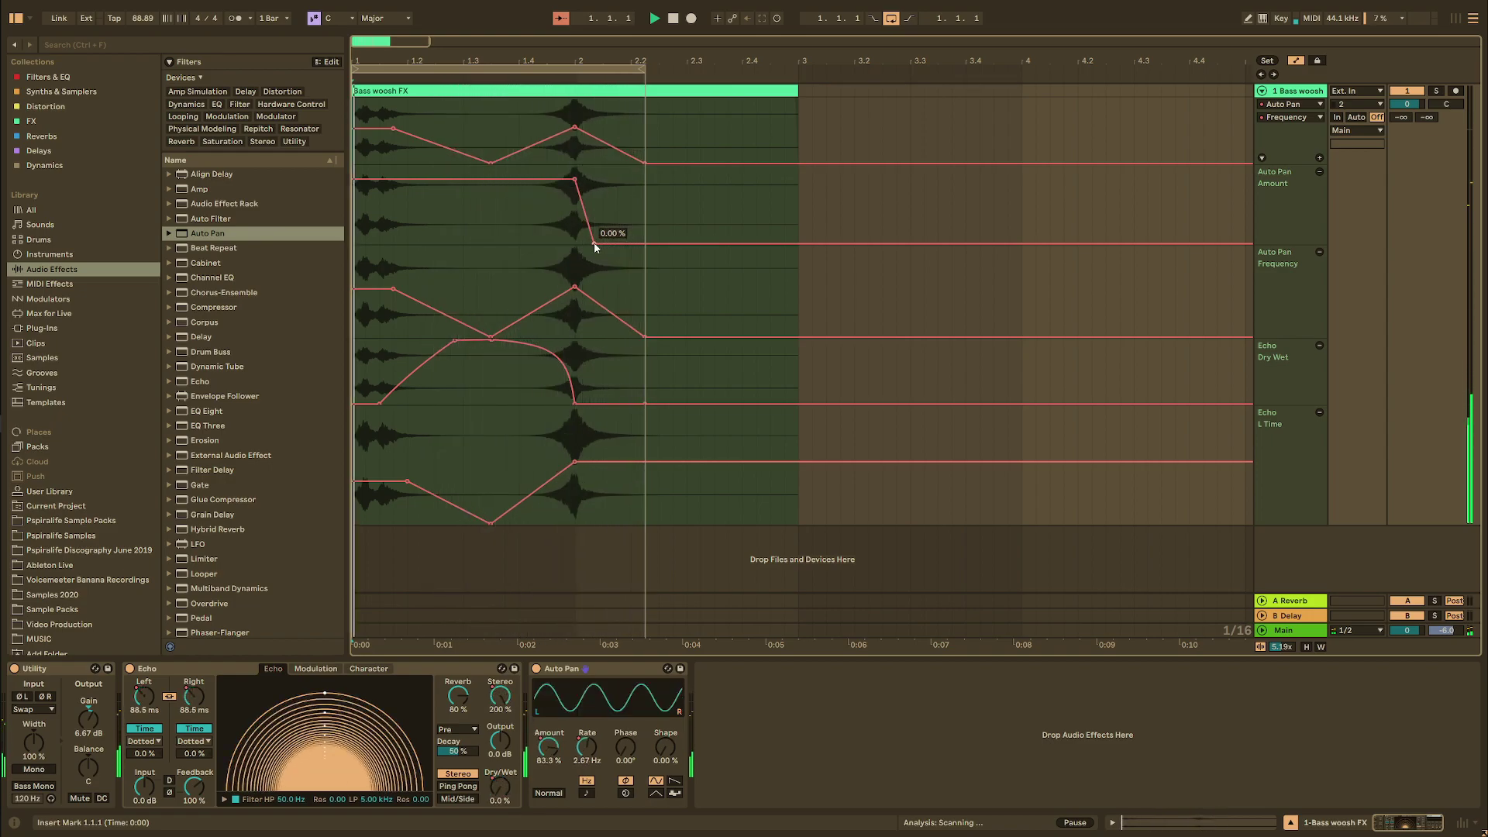
drag(595, 244, 602, 243)
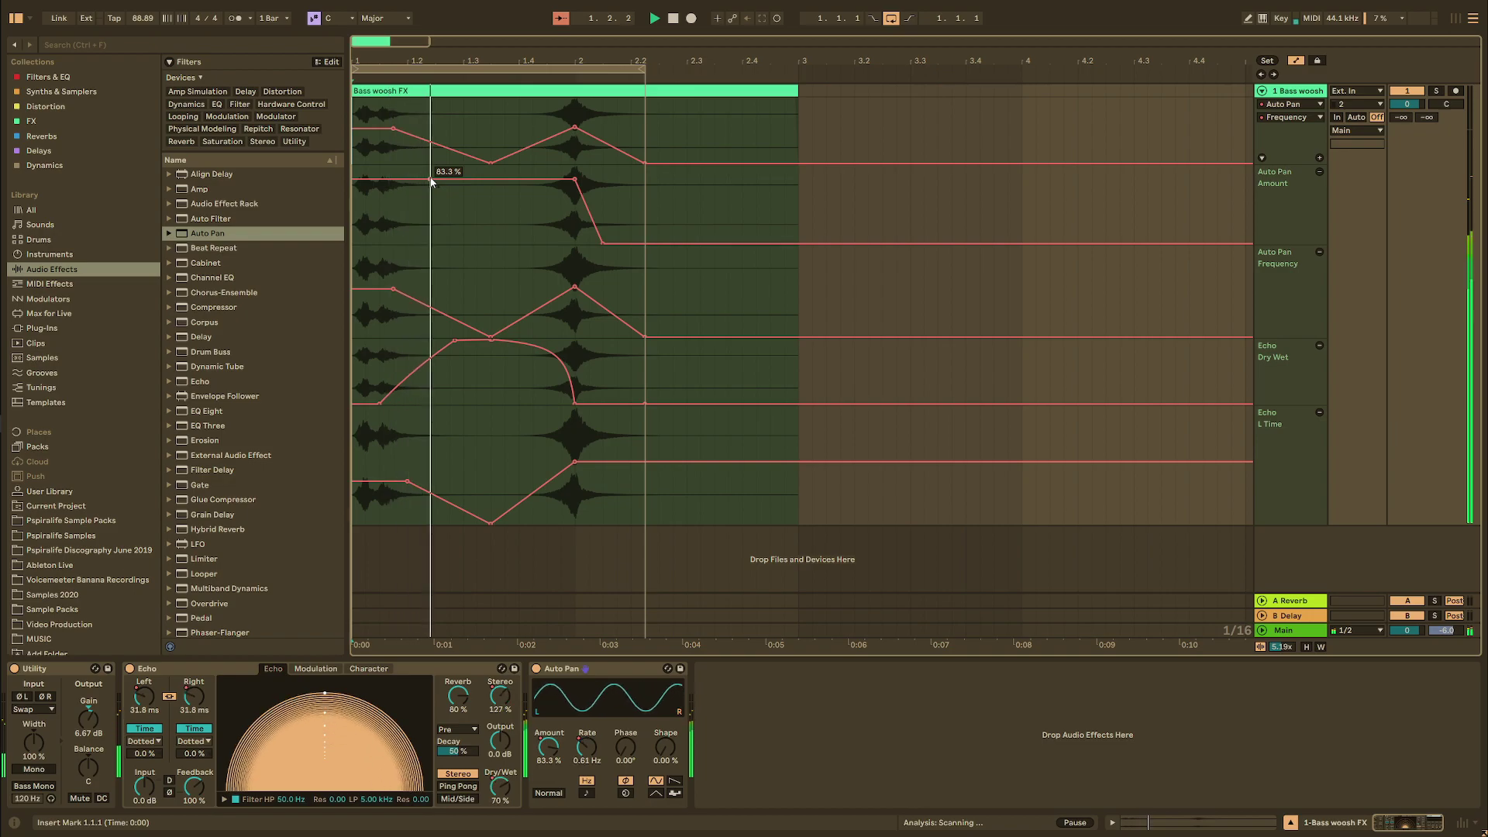
Hold Auto Pan's Amount at 0% until 1.2, then curve it steeply up to 100% at 1.3.2.
drag(432, 182, 476, 168)
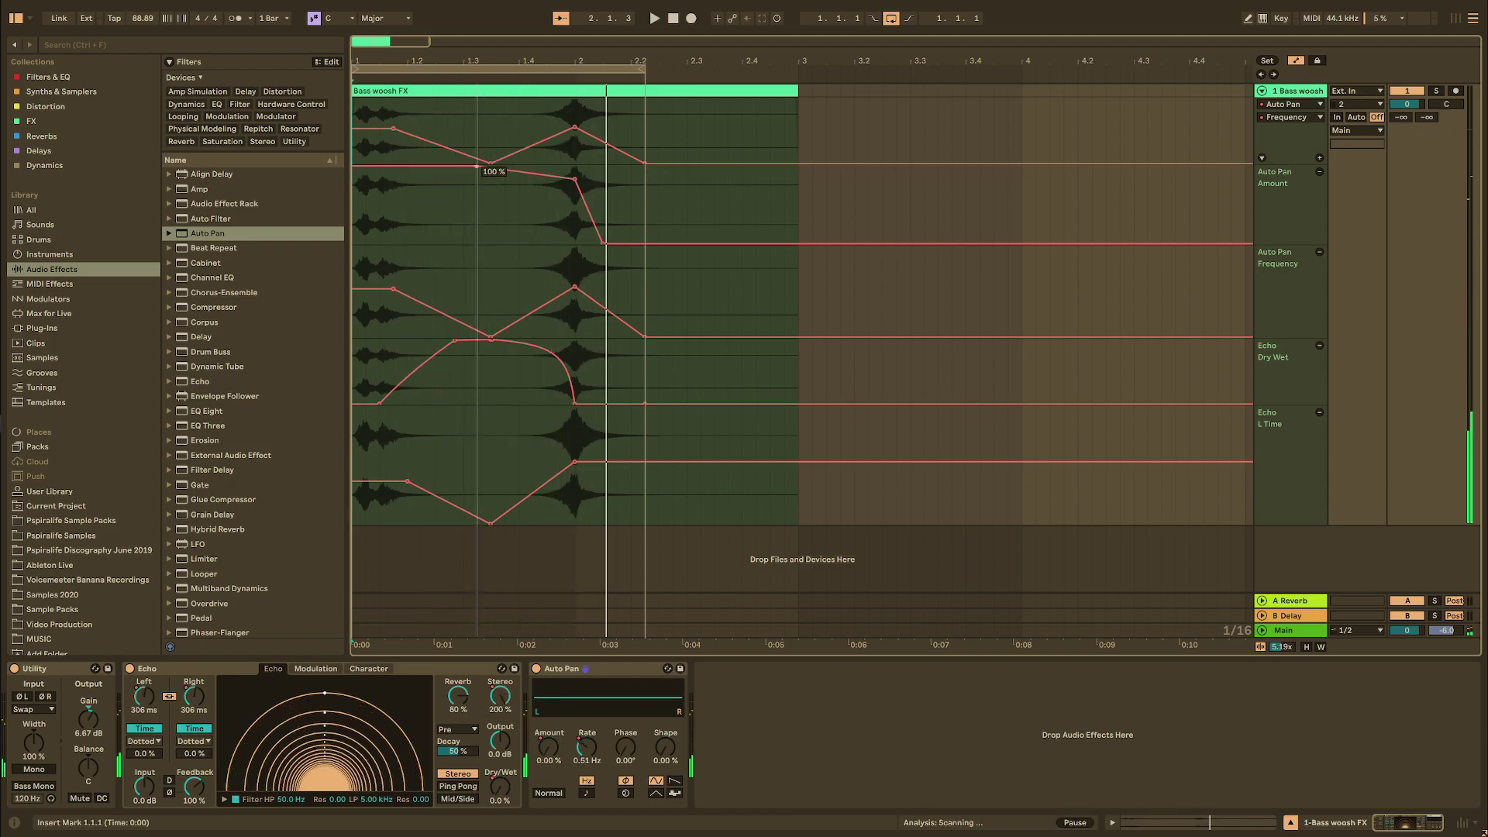
key(space)
drag(407, 210, 408, 243)
key(space)
key(space)
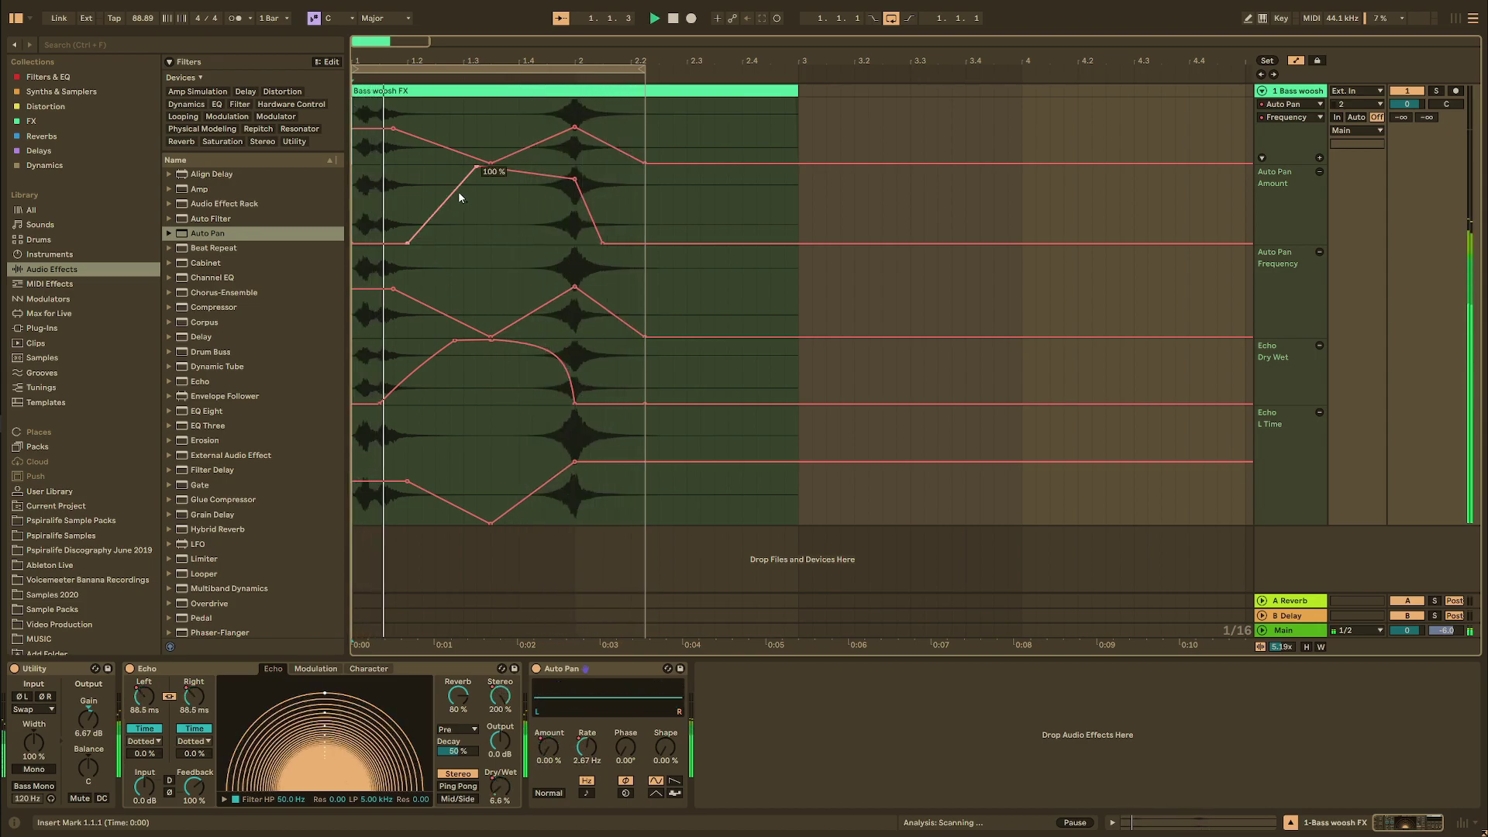
drag(453, 192, 431, 172)
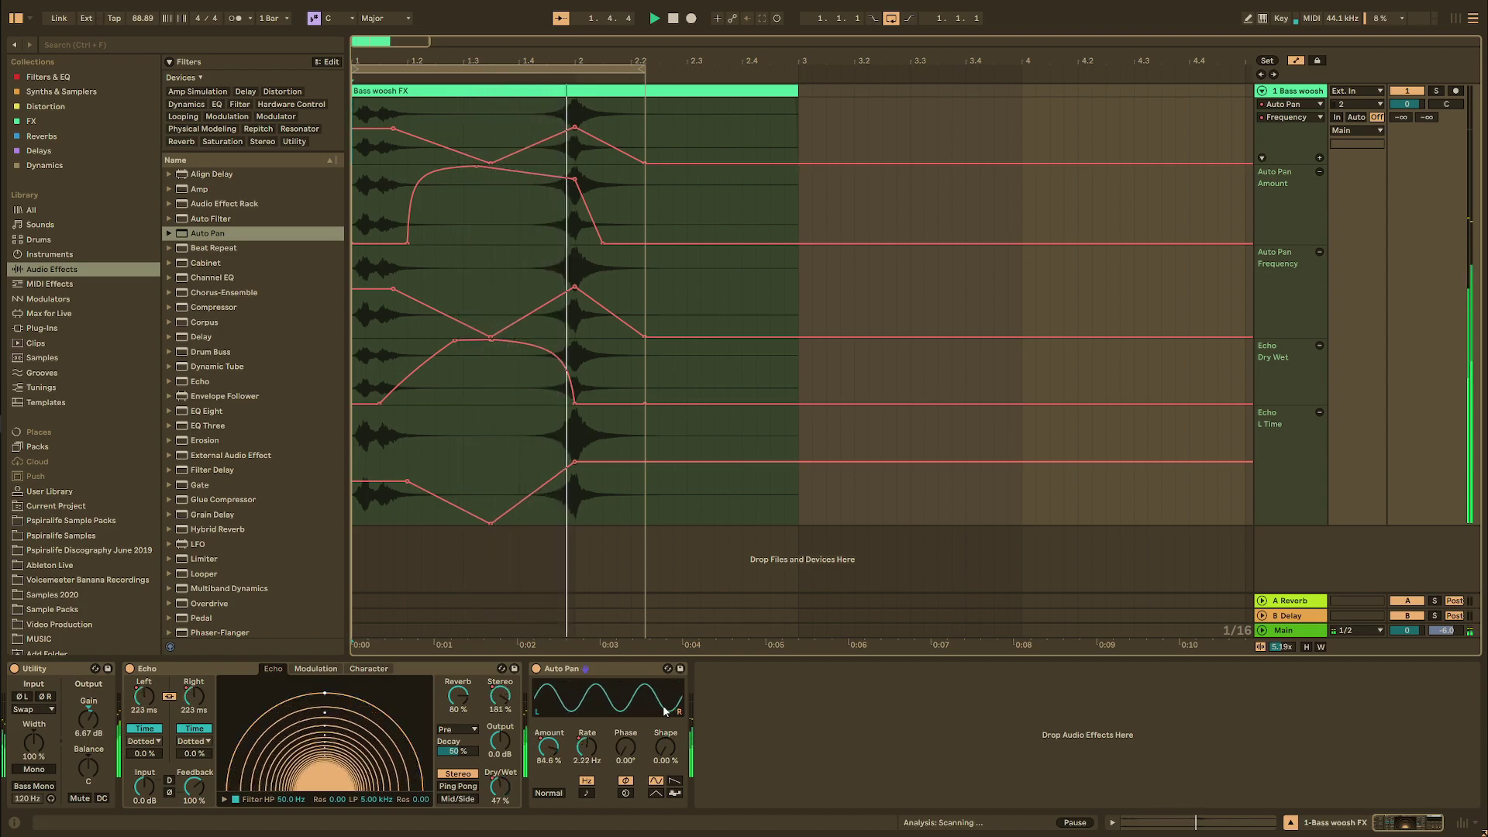
Move the low point of Auto Pan's Frequency automation to 1.3.2 and raise it to make the dip shallow.
key(space)
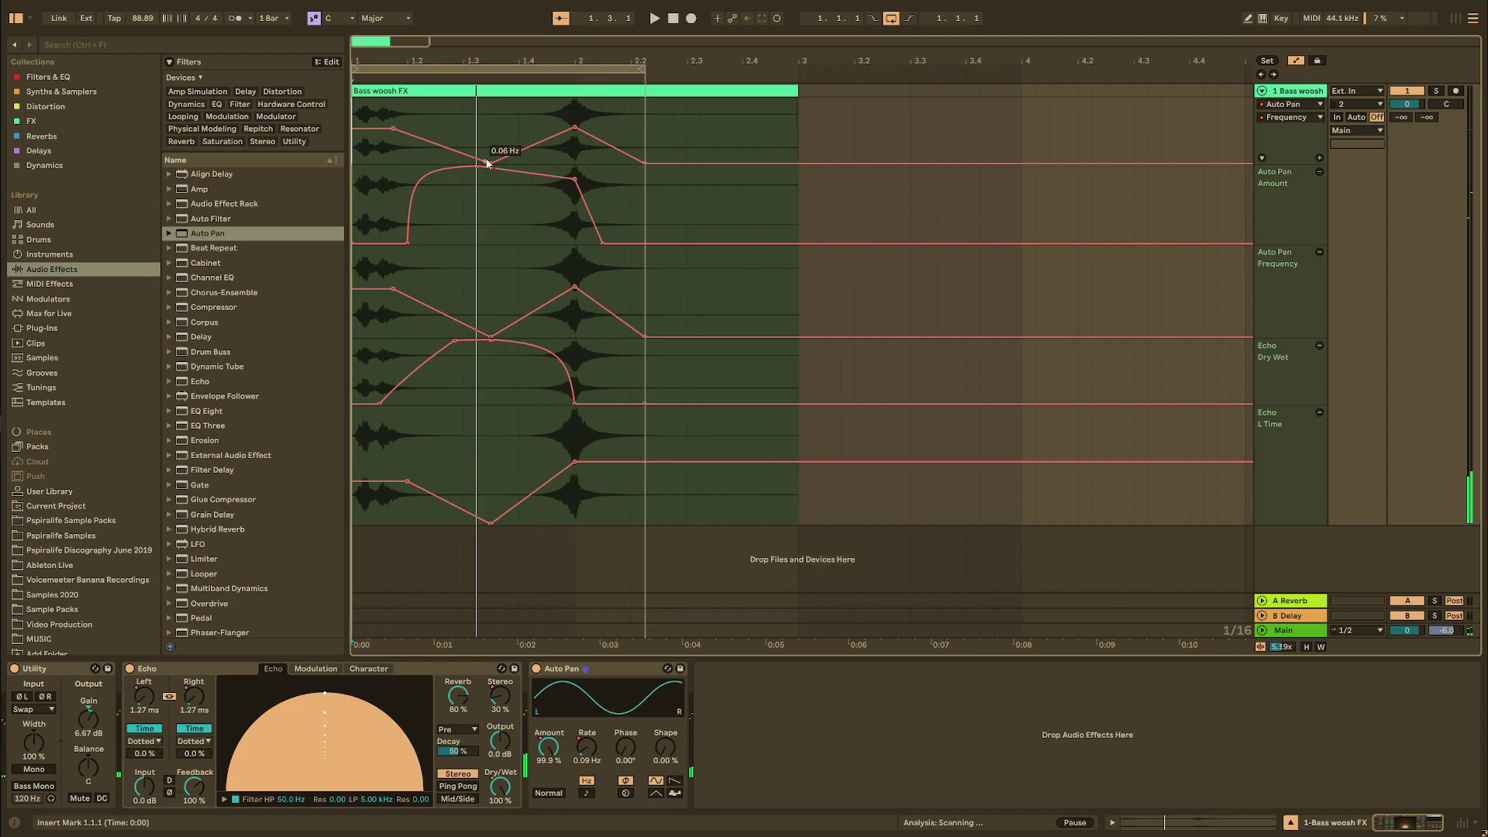
key(space)
mouse_move(493, 162)
mouse_down()
mouse_move(494, 122)
mouse_move(477, 150)
mouse_move(447, 147)
mouse_move(487, 149)
mouse_move(475, 166)
mouse_move(476, 140)
mouse_up()
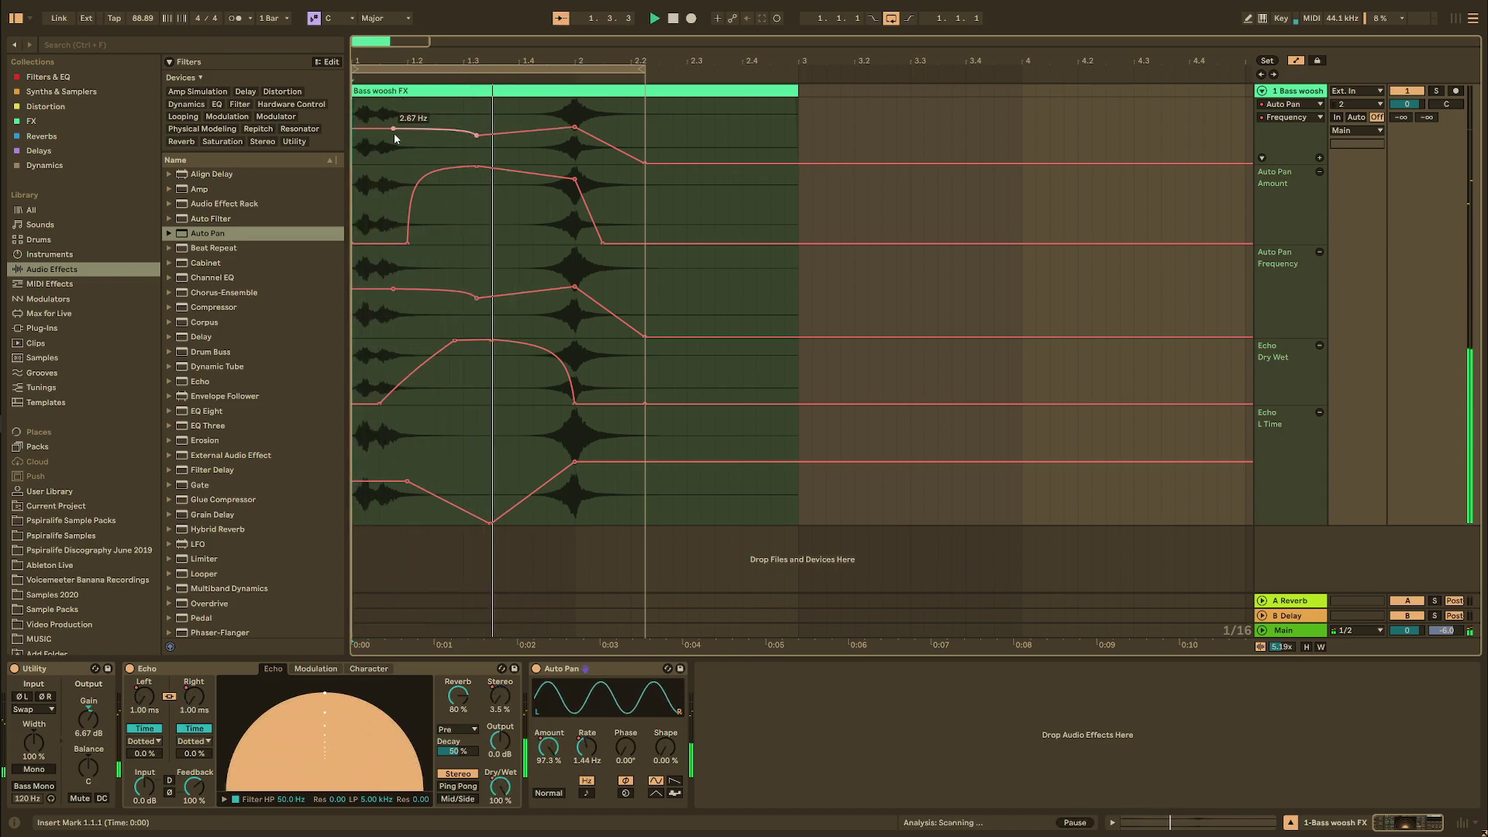
Show Utility's Gain automation in the main lane and raise its breakpoint near 1.3.2 into a peak.
click(1291, 104)
click(1293, 130)
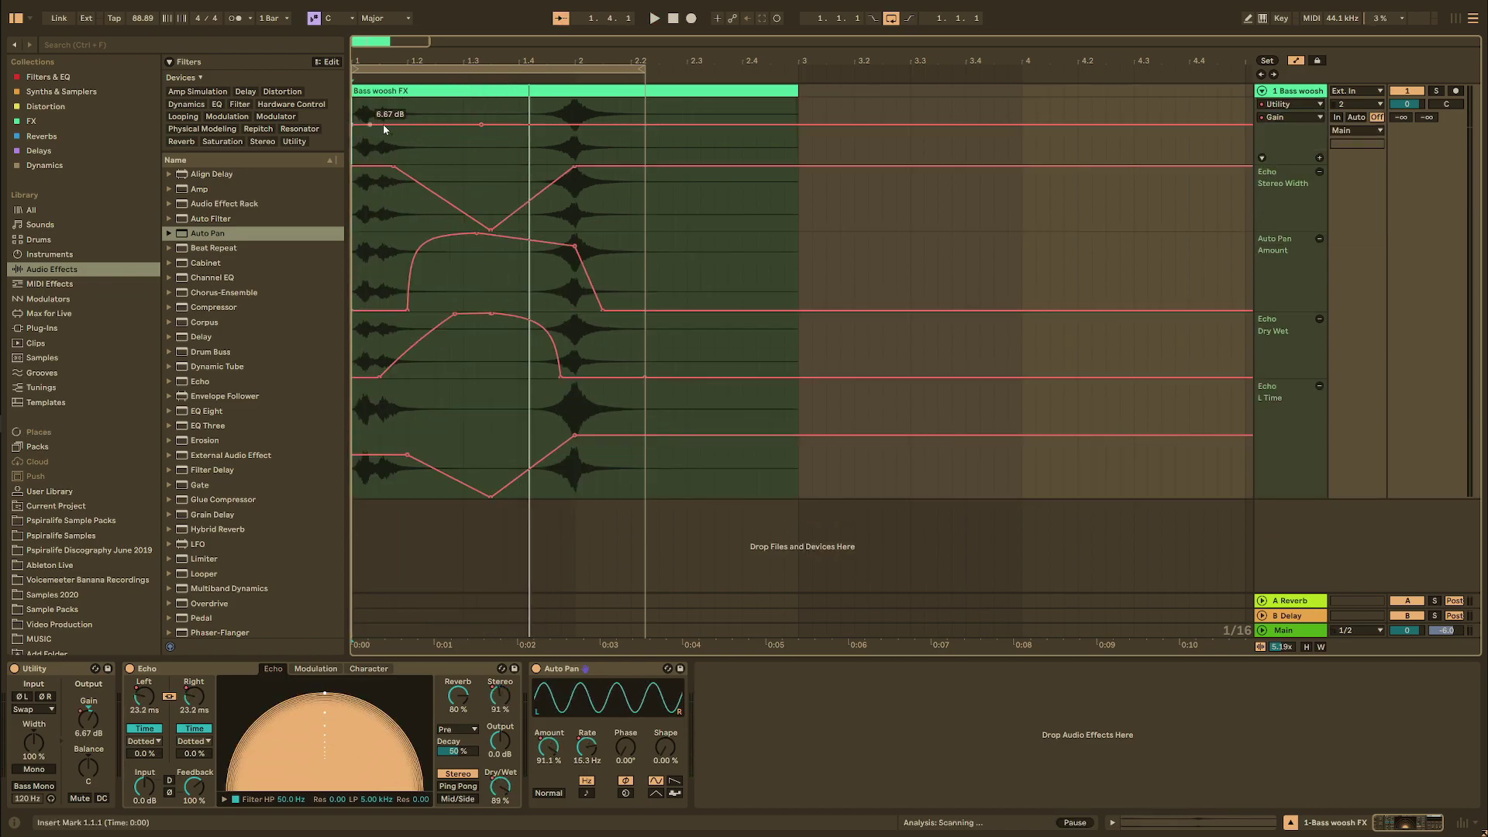
key(space)
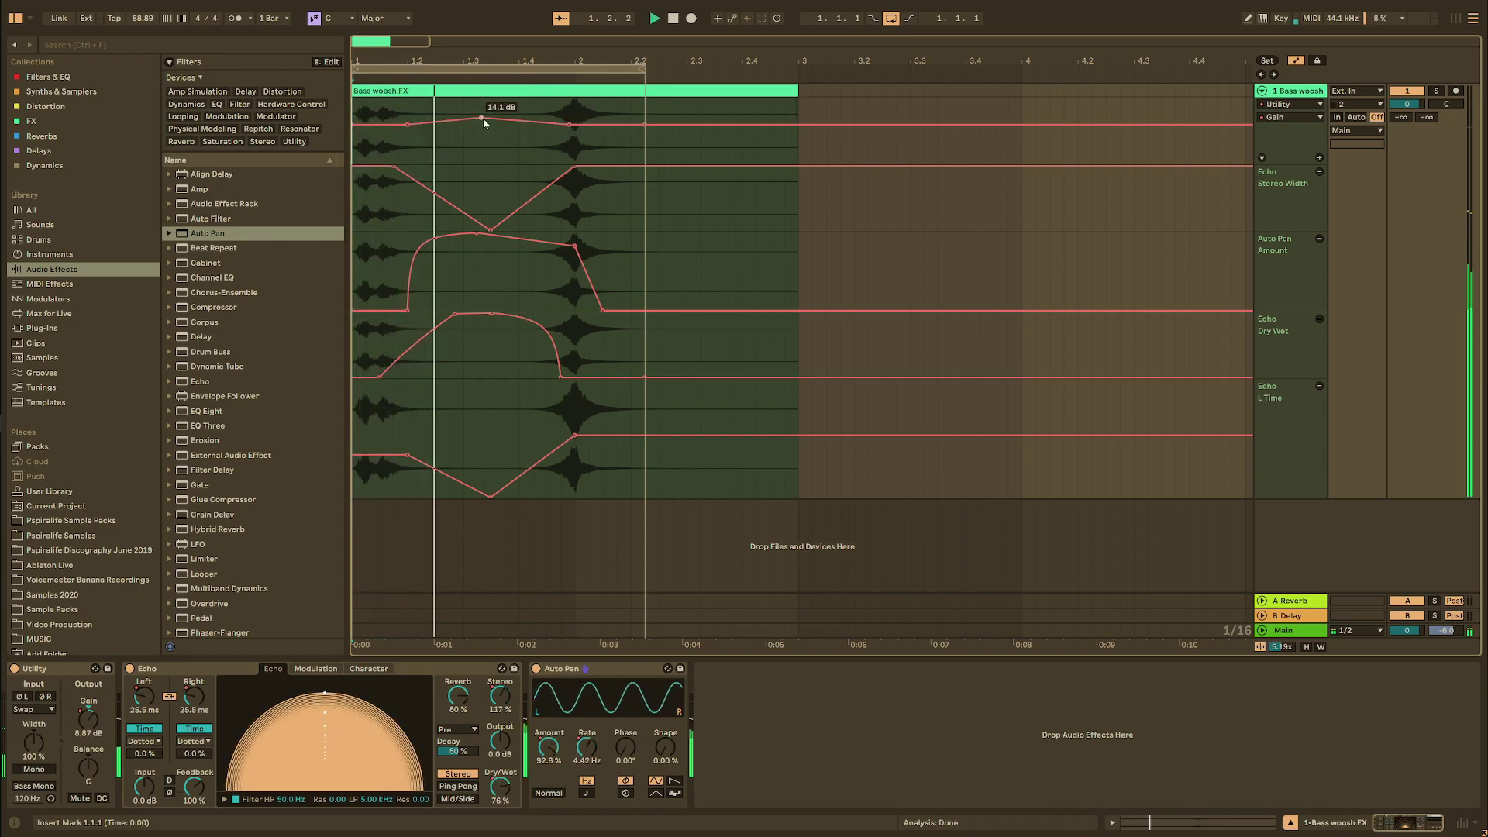
drag(482, 118, 482, 104)
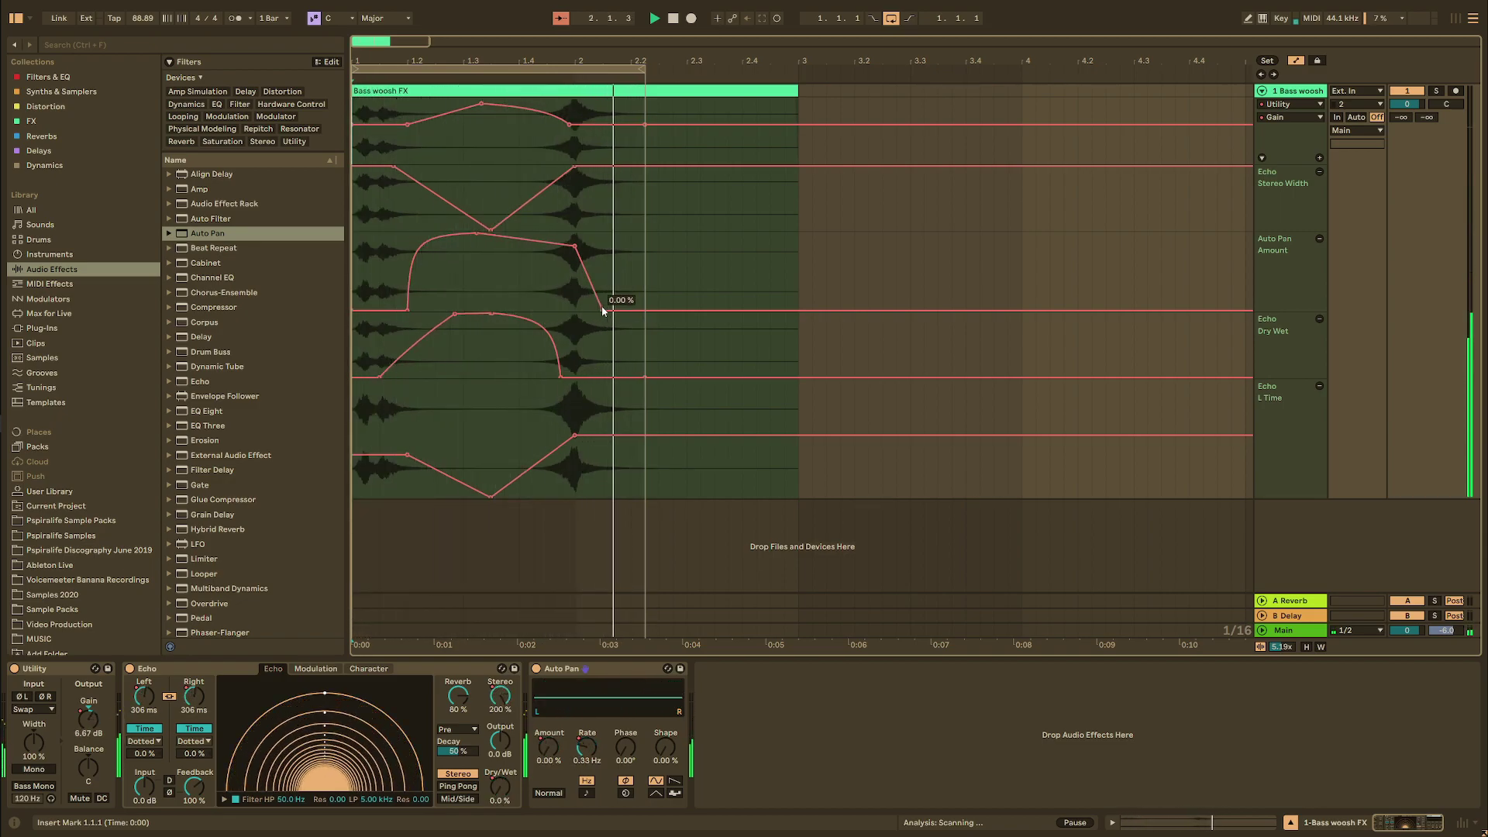
Shift Auto Pan's Amount drop earlier so it starts at 1.4.4 and reaches 0% at bar 2.
drag(602, 306, 574, 311)
drag(574, 246, 562, 245)
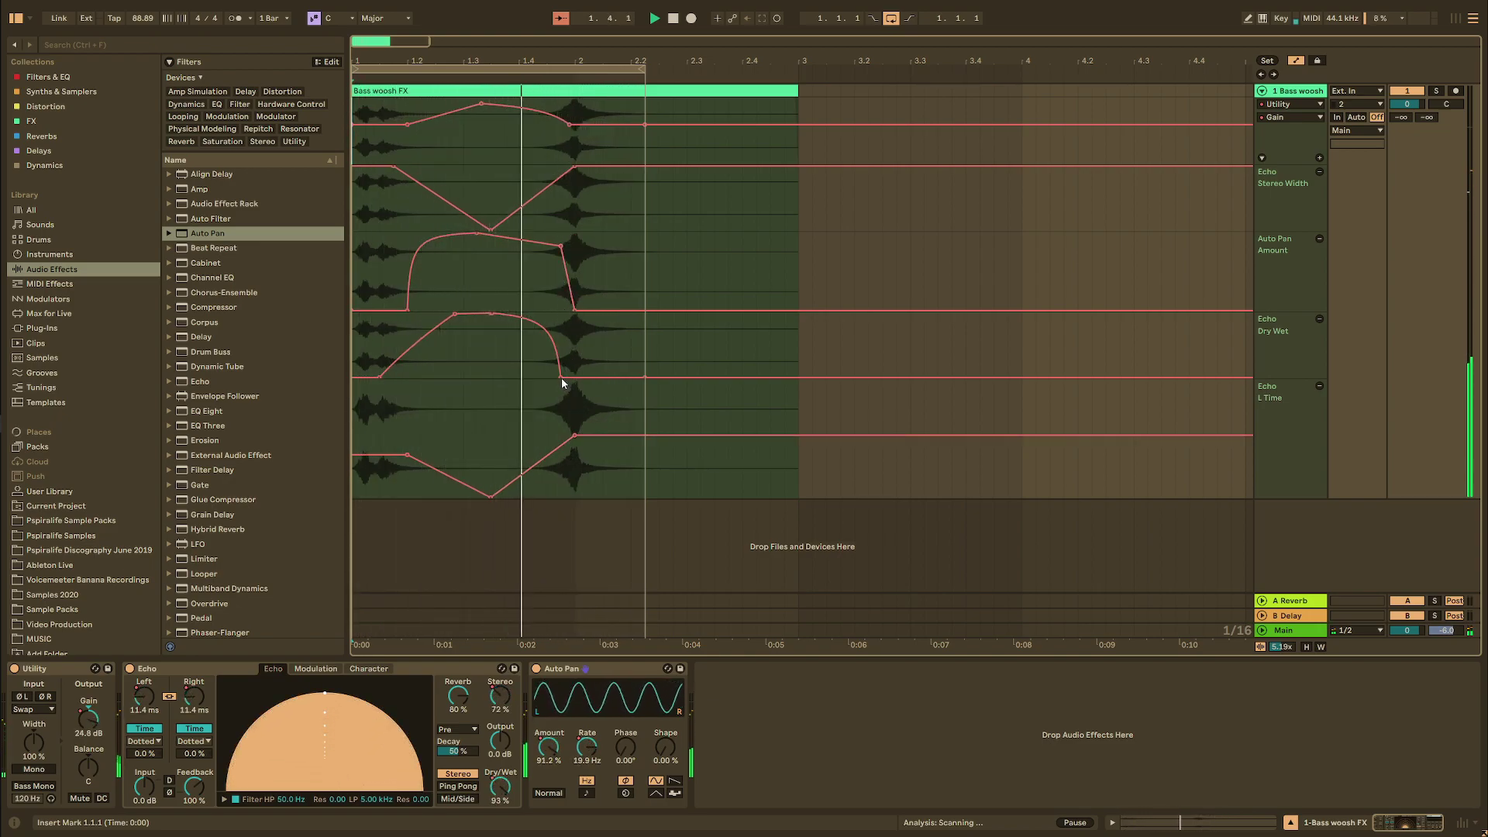
Soften the fall of Echo's Dry Wet automation, bow its rise downward, and start the rise at about 1.1.4.
drag(542, 327, 527, 340)
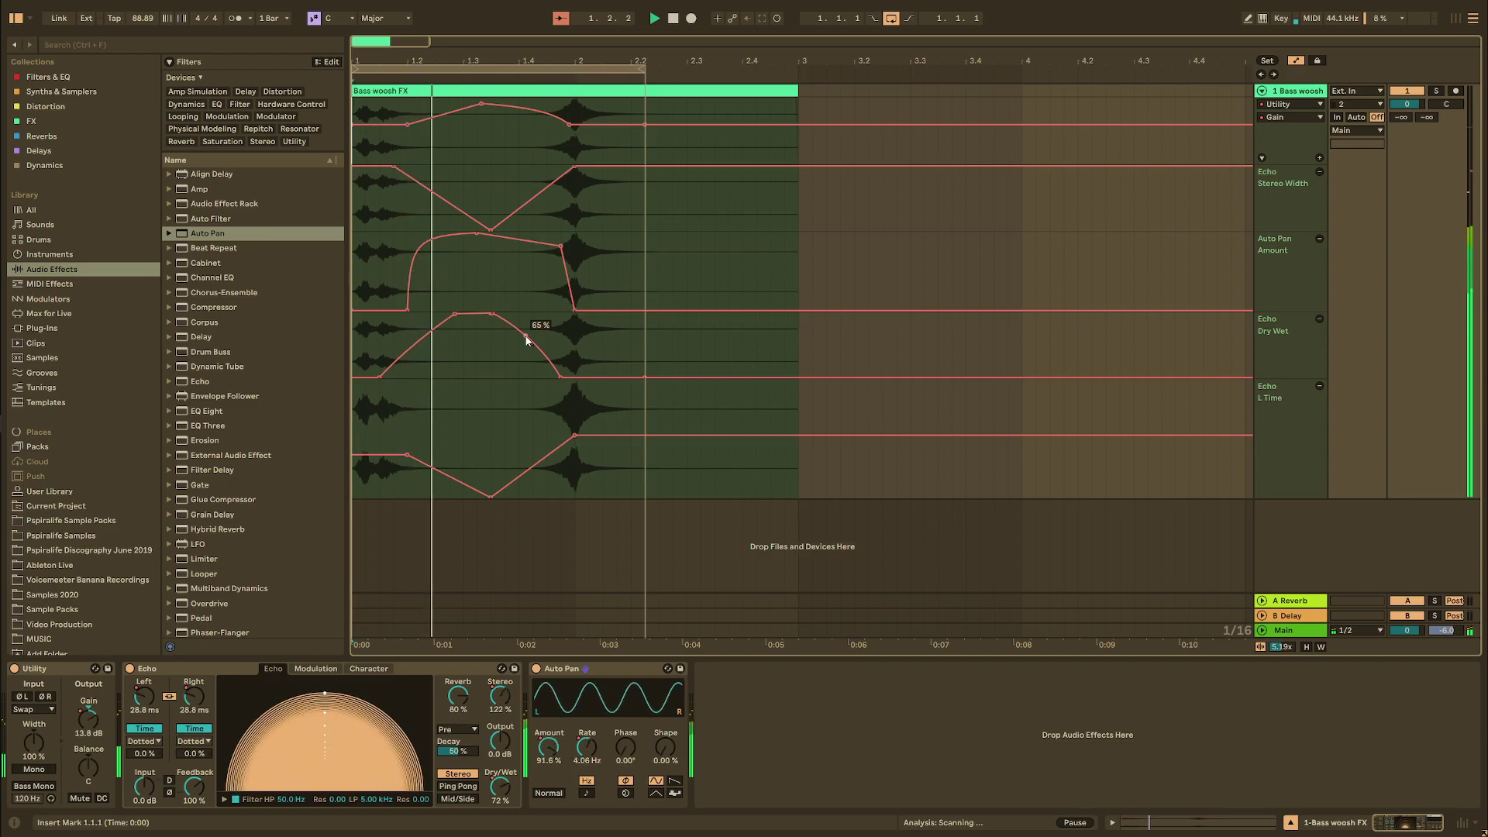
drag(412, 346, 410, 372)
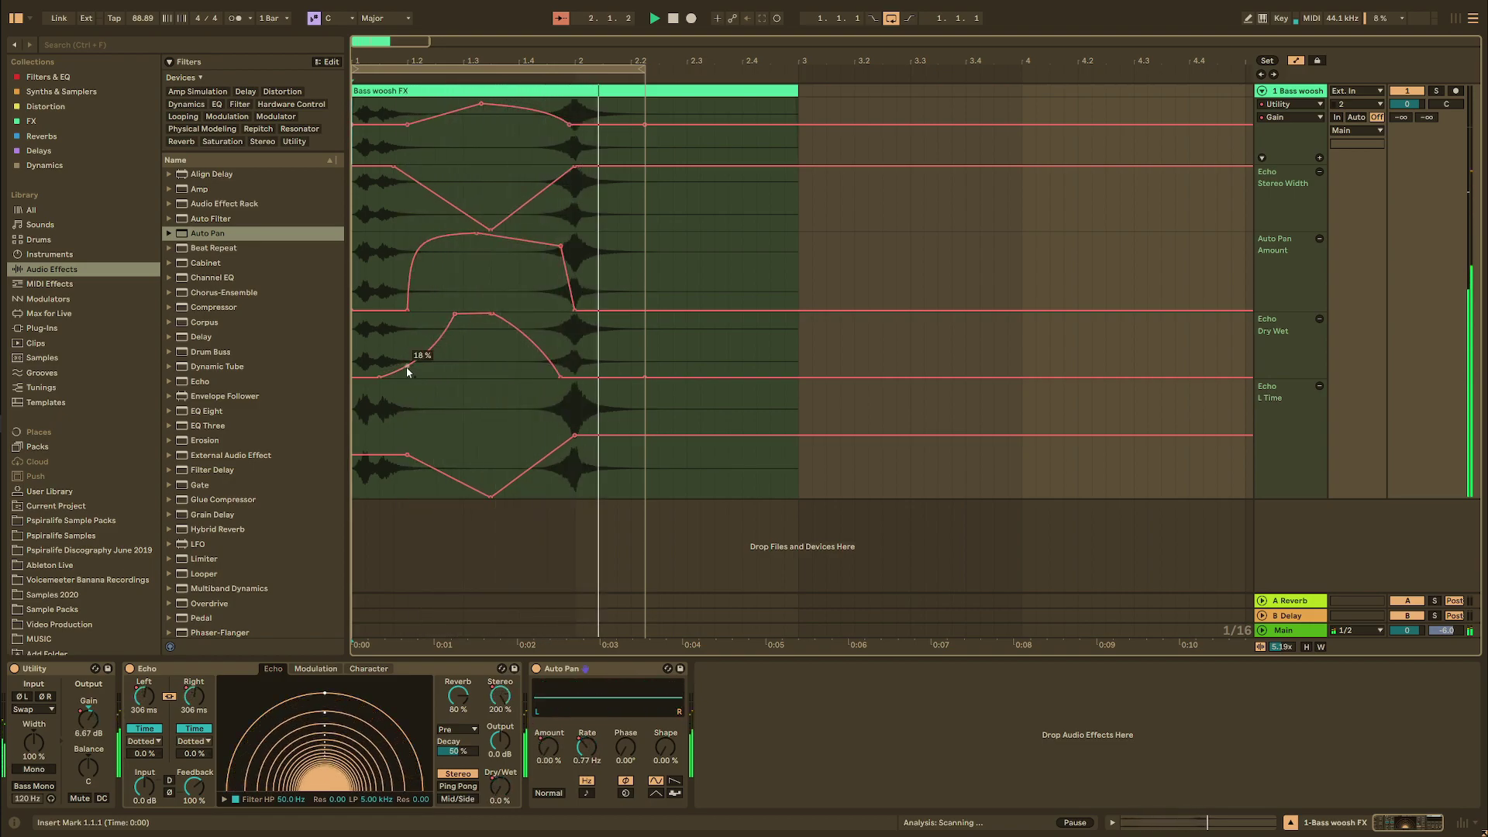
click(372, 367)
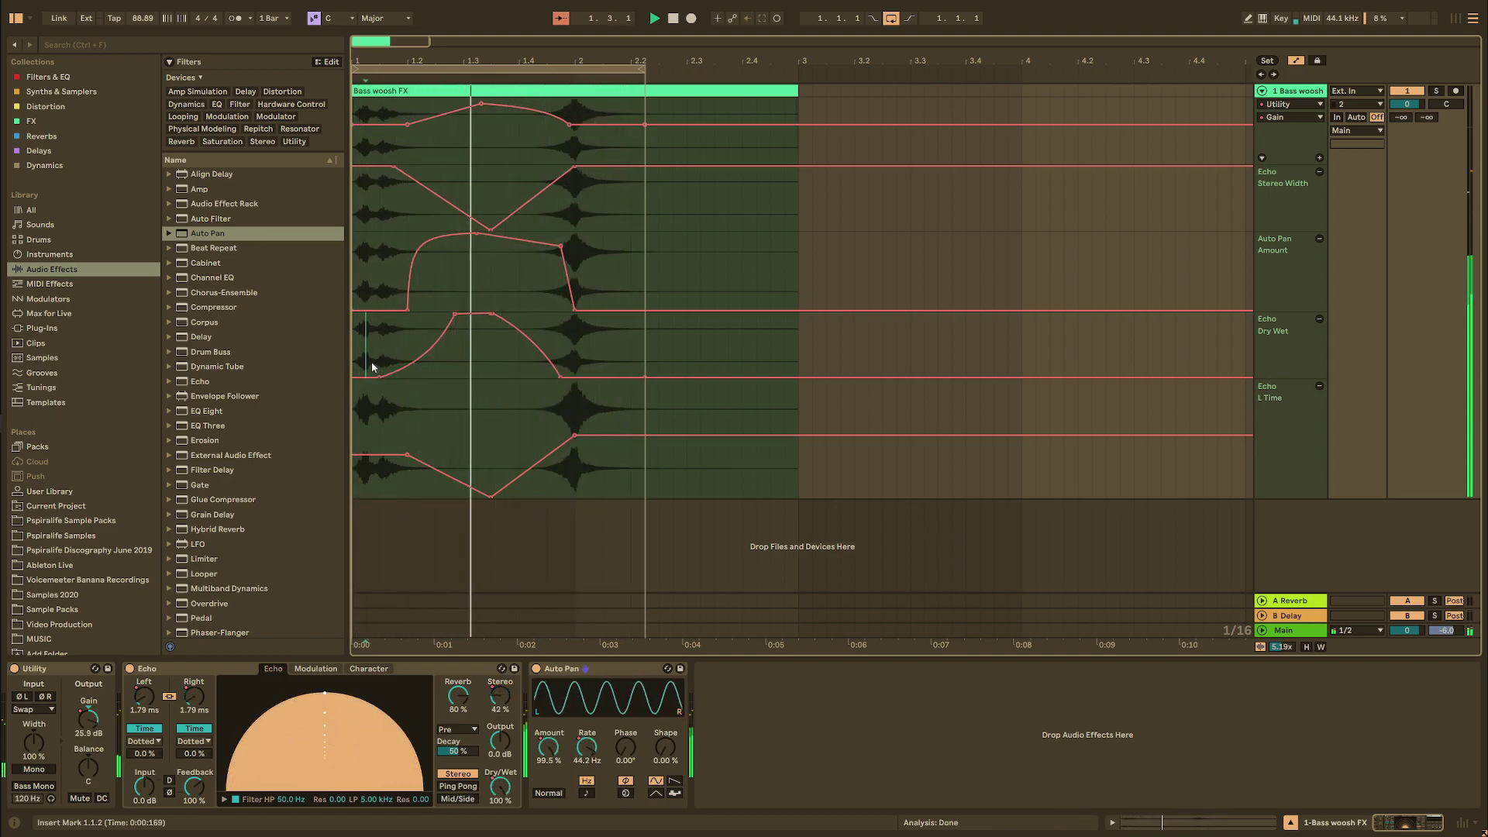
drag(379, 379, 393, 380)
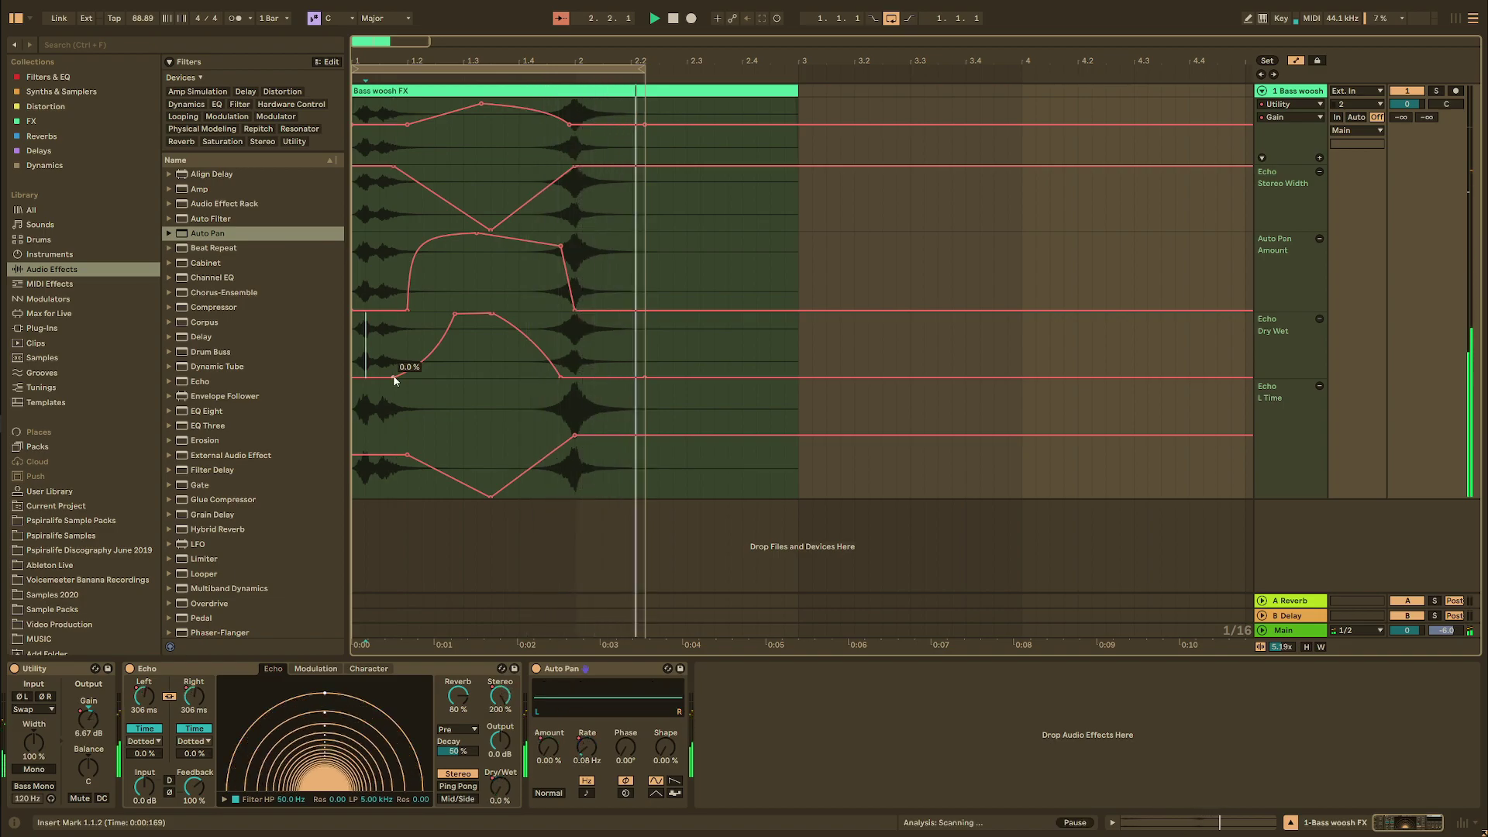
Save the Live Set as Echo_Auto Pan_Audio Fractal_Sound Design in a new folder of the same name inside Patreon Tutorials.
key(ctrl+s)
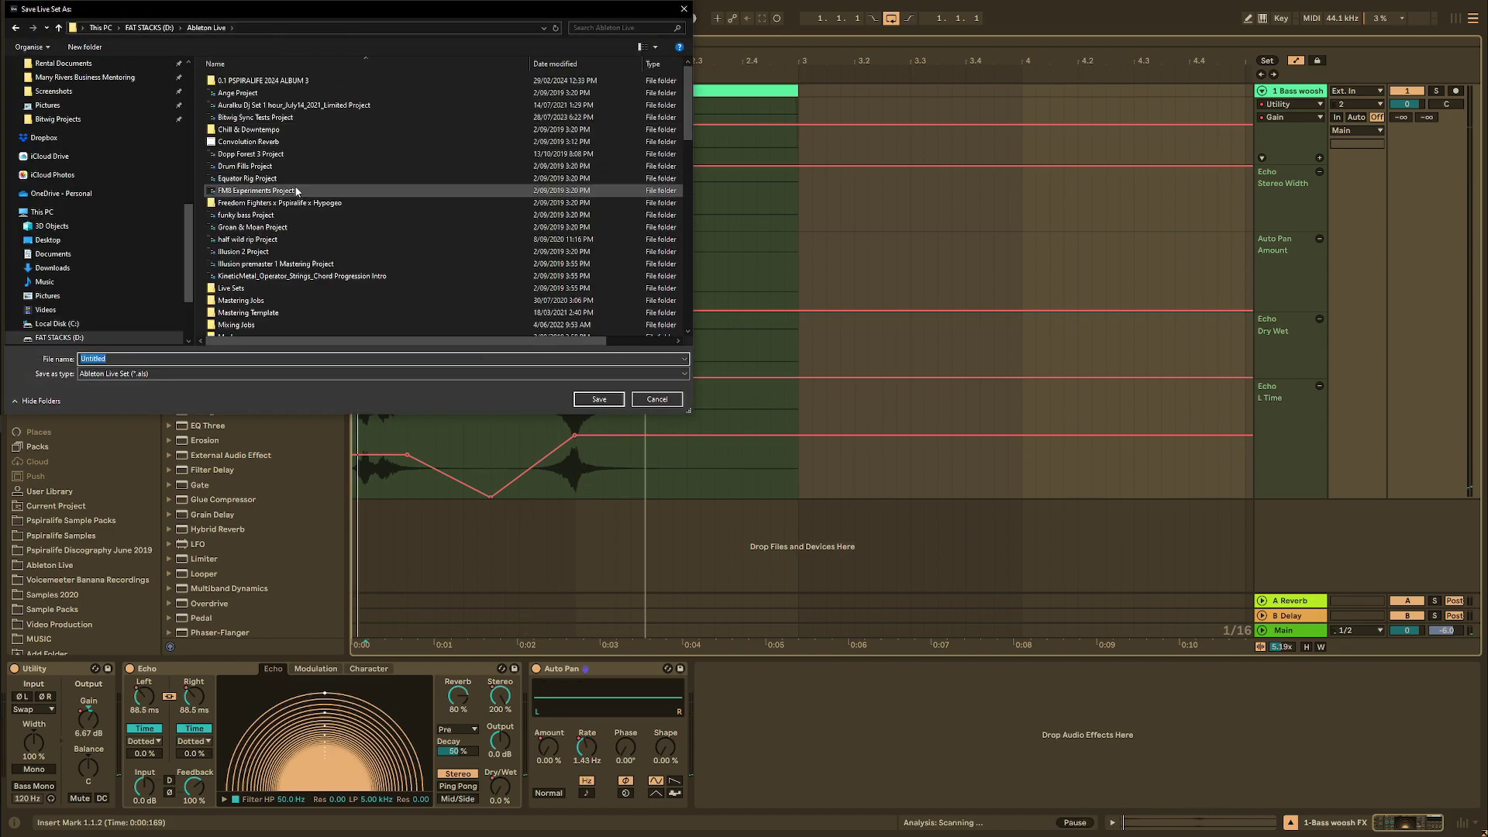
drag(188, 281, 188, 169)
drag(687, 85, 687, 174)
double_click(218, 98)
right_click(220, 98)
mouse_move(198, 223)
click(274, 226)
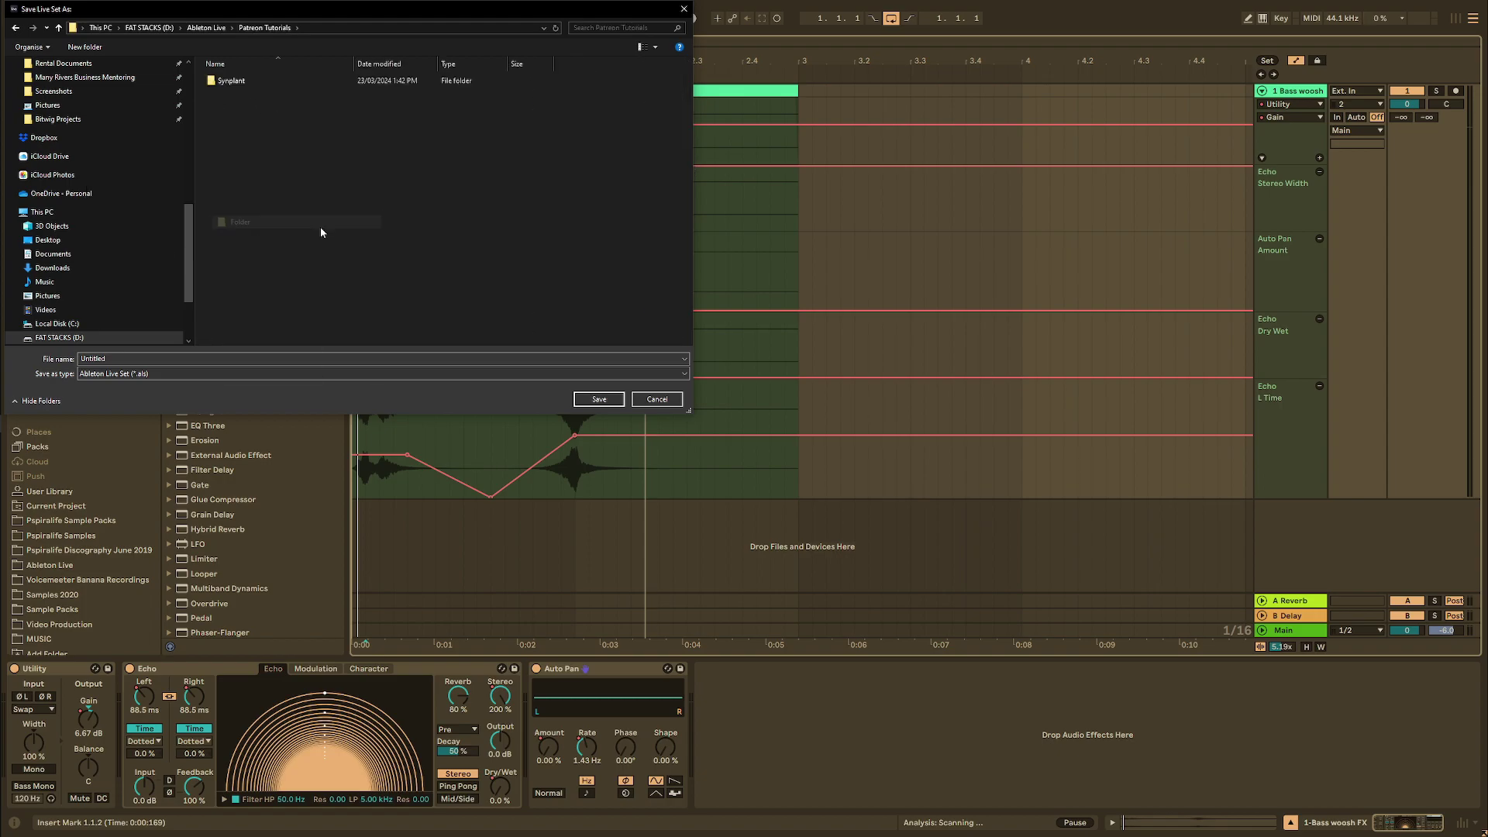
text(Echo_Auto Pan_Audio Fractal_Sound Design)
key(Return)
key(Return)
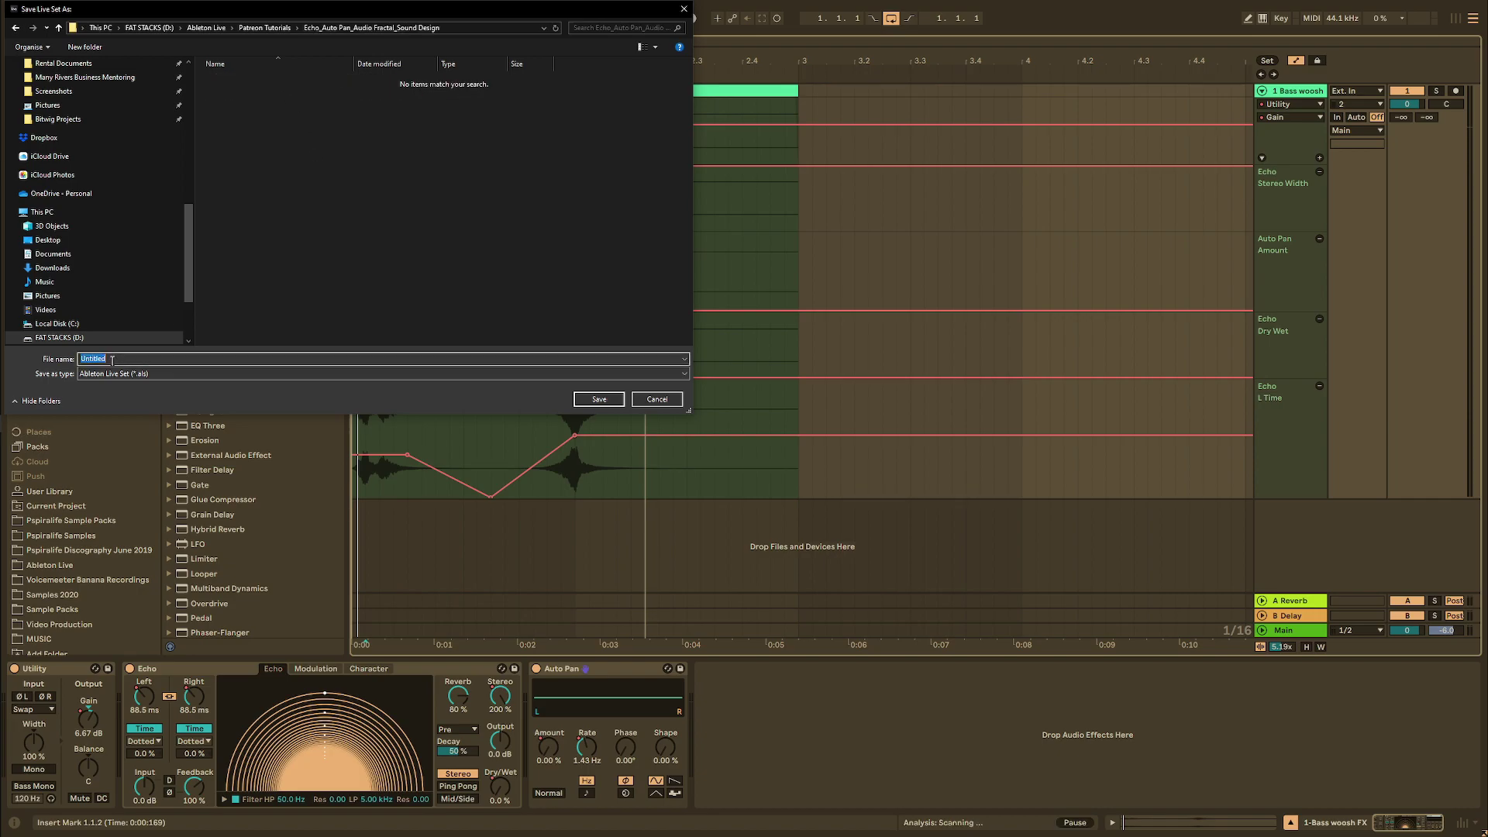
text(Echo_Auto Pan_Audio Fractal_Sound Design)
key(Return)
Extend the loop to bar 3 so it covers the whole Bass woosh FX clip, and play it.
click(475, 90)
drag(643, 68, 798, 68)
key(space)
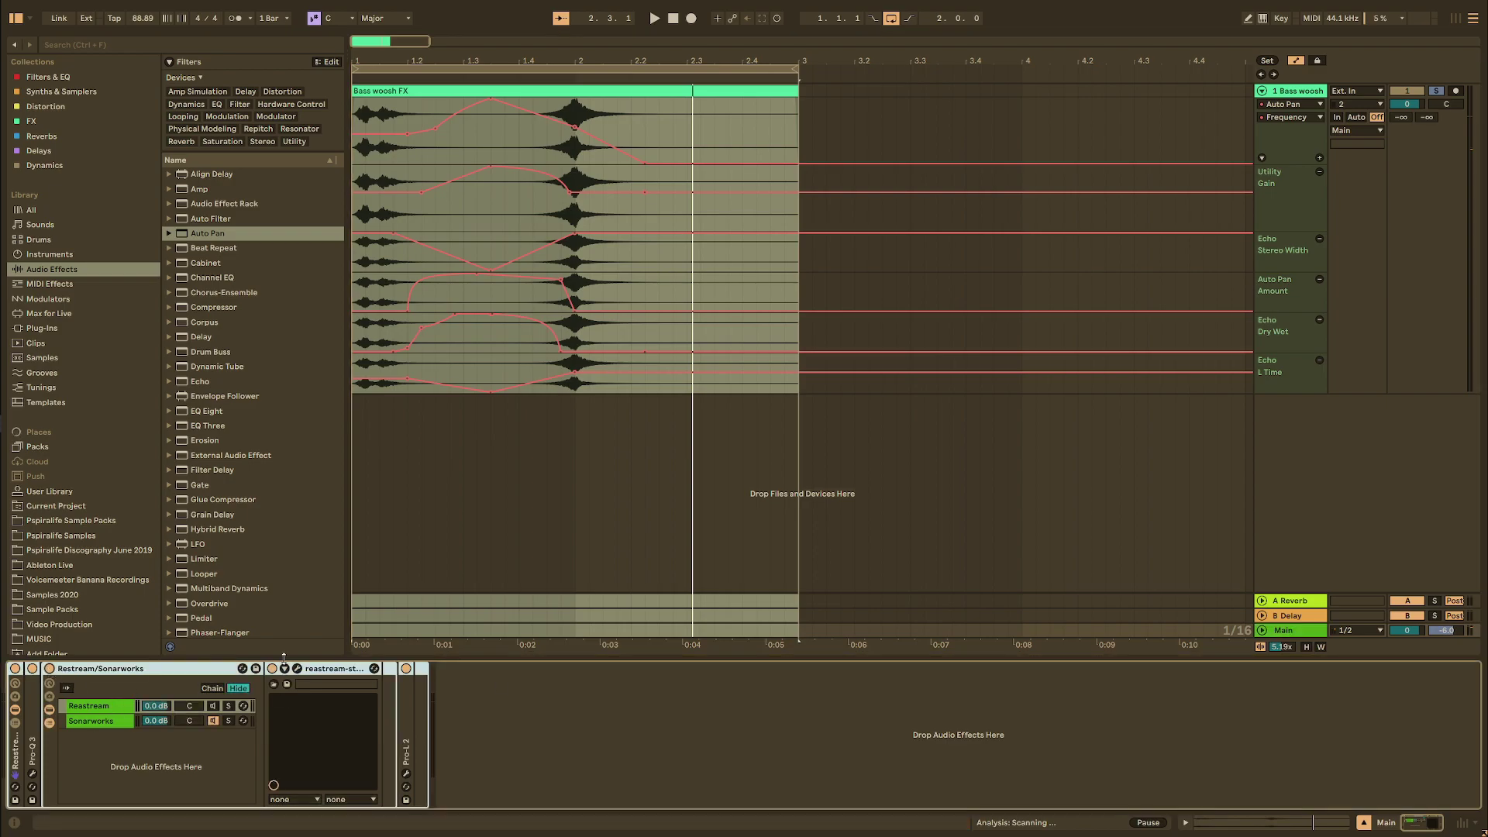
Open the Pro-L 2 limiter on the Main track, watch its levels while auditioning the sound around bar 2, and close it.
click(405, 774)
key(space)
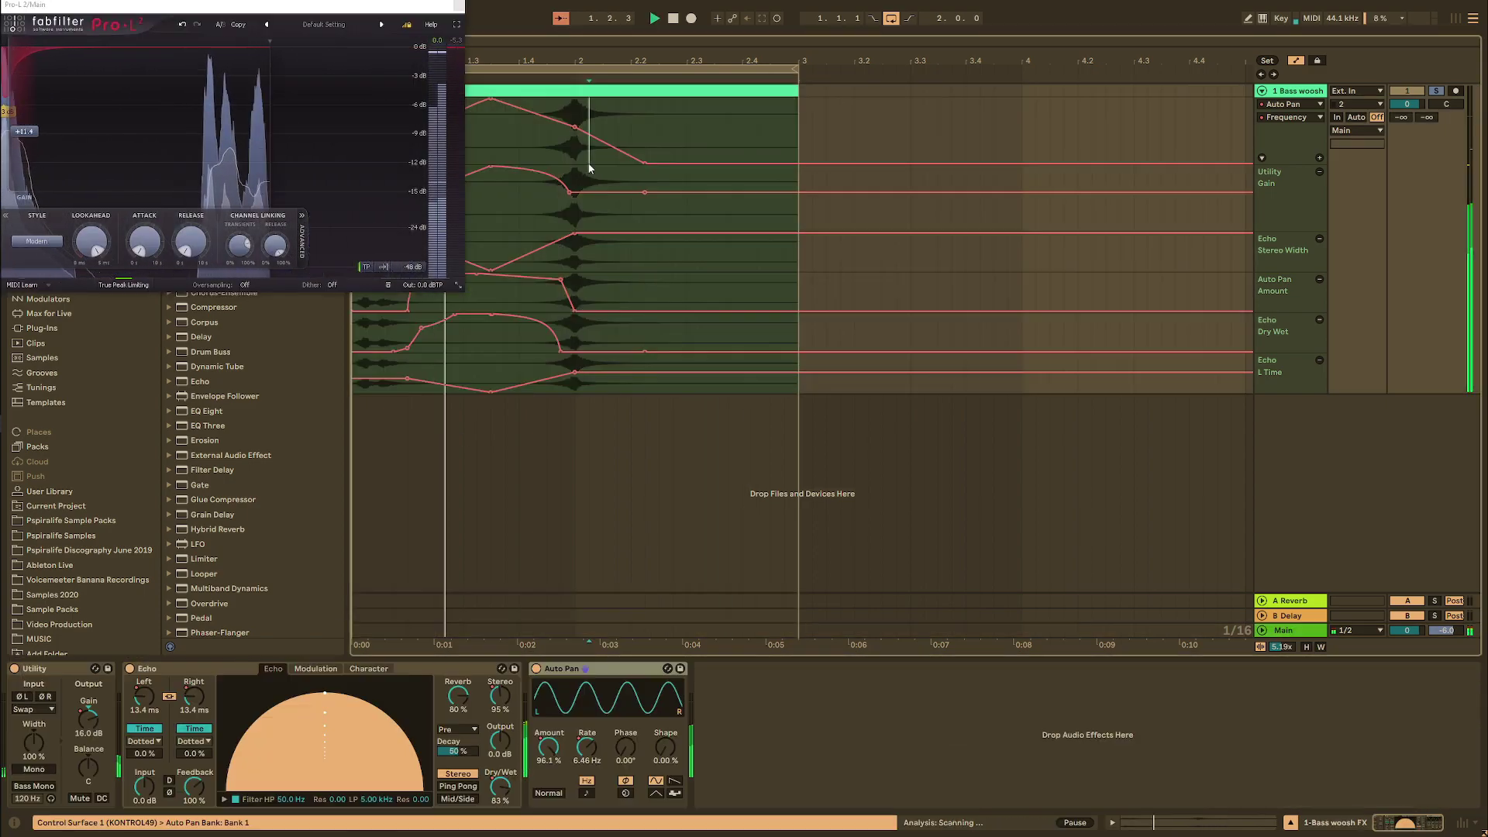
click(589, 164)
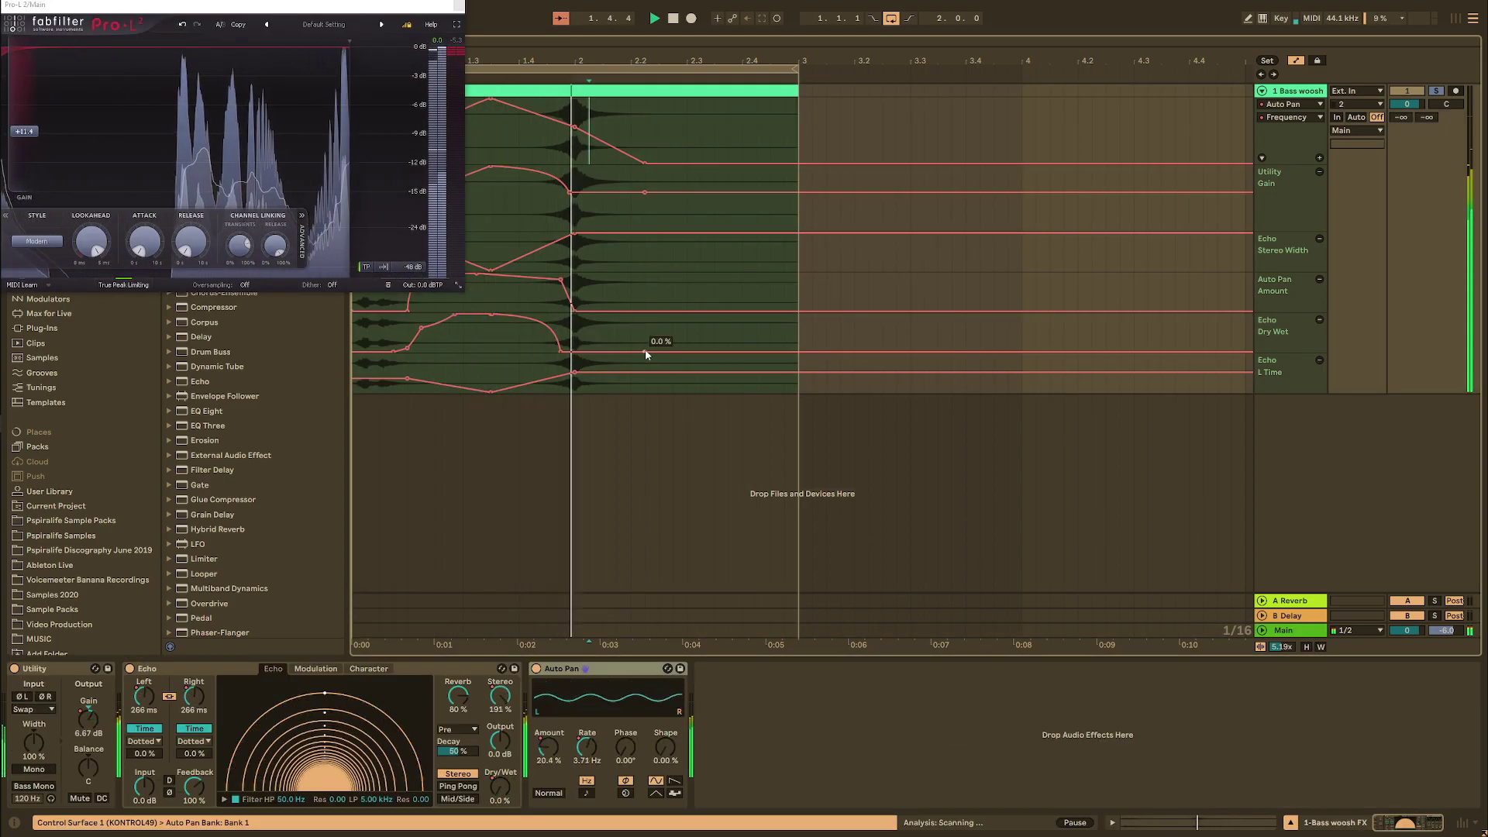
click(613, 127)
key(space)
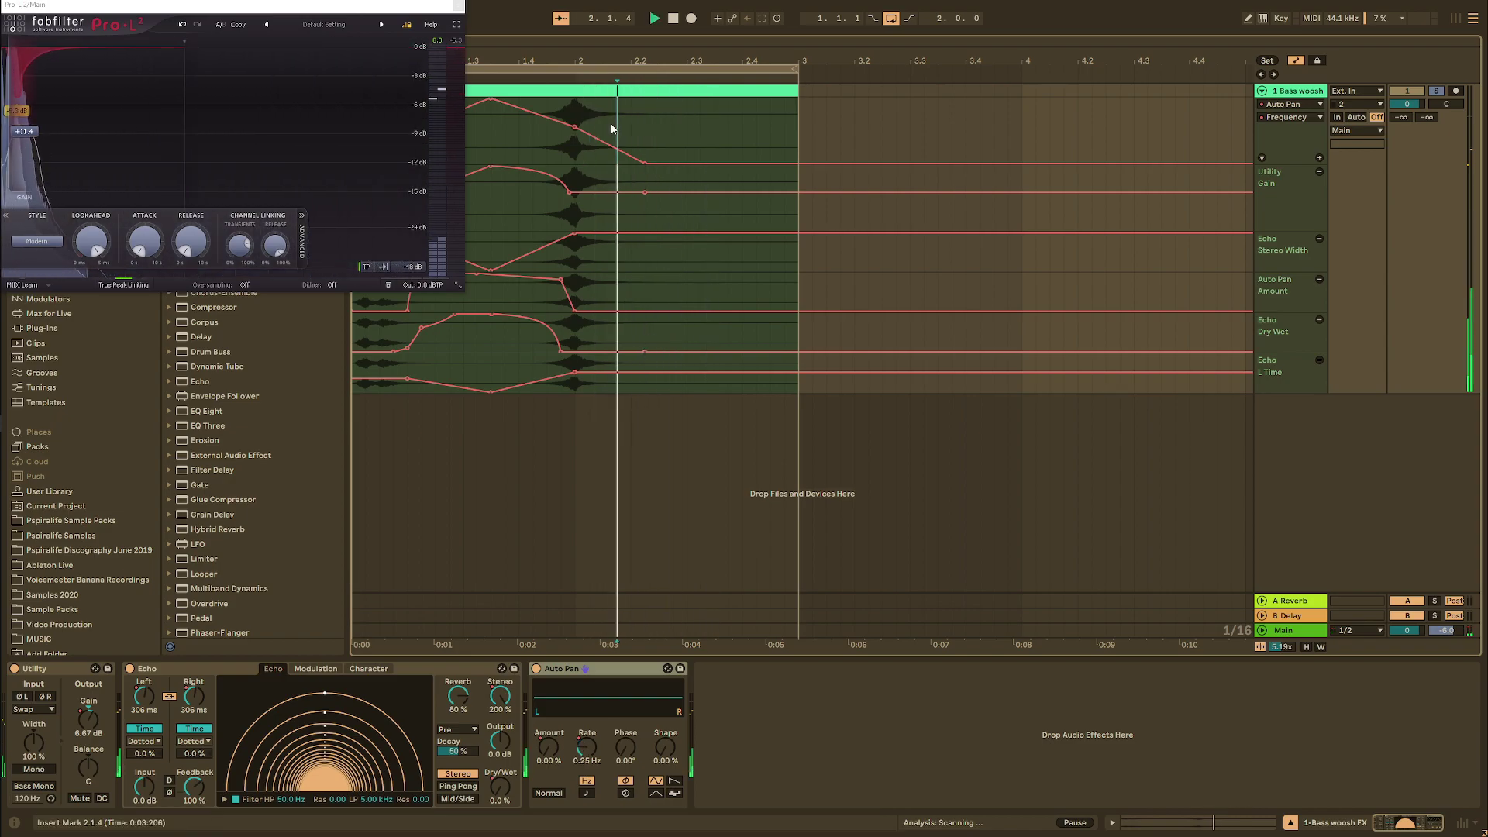
key(space)
key(space)
key(space)
key(space)
key(space)
click(459, 6)
key(space)
key(space)
Hide the automation lanes, select the Bass woosh FX clip, and listen to it.
key(a)
click(665, 91)
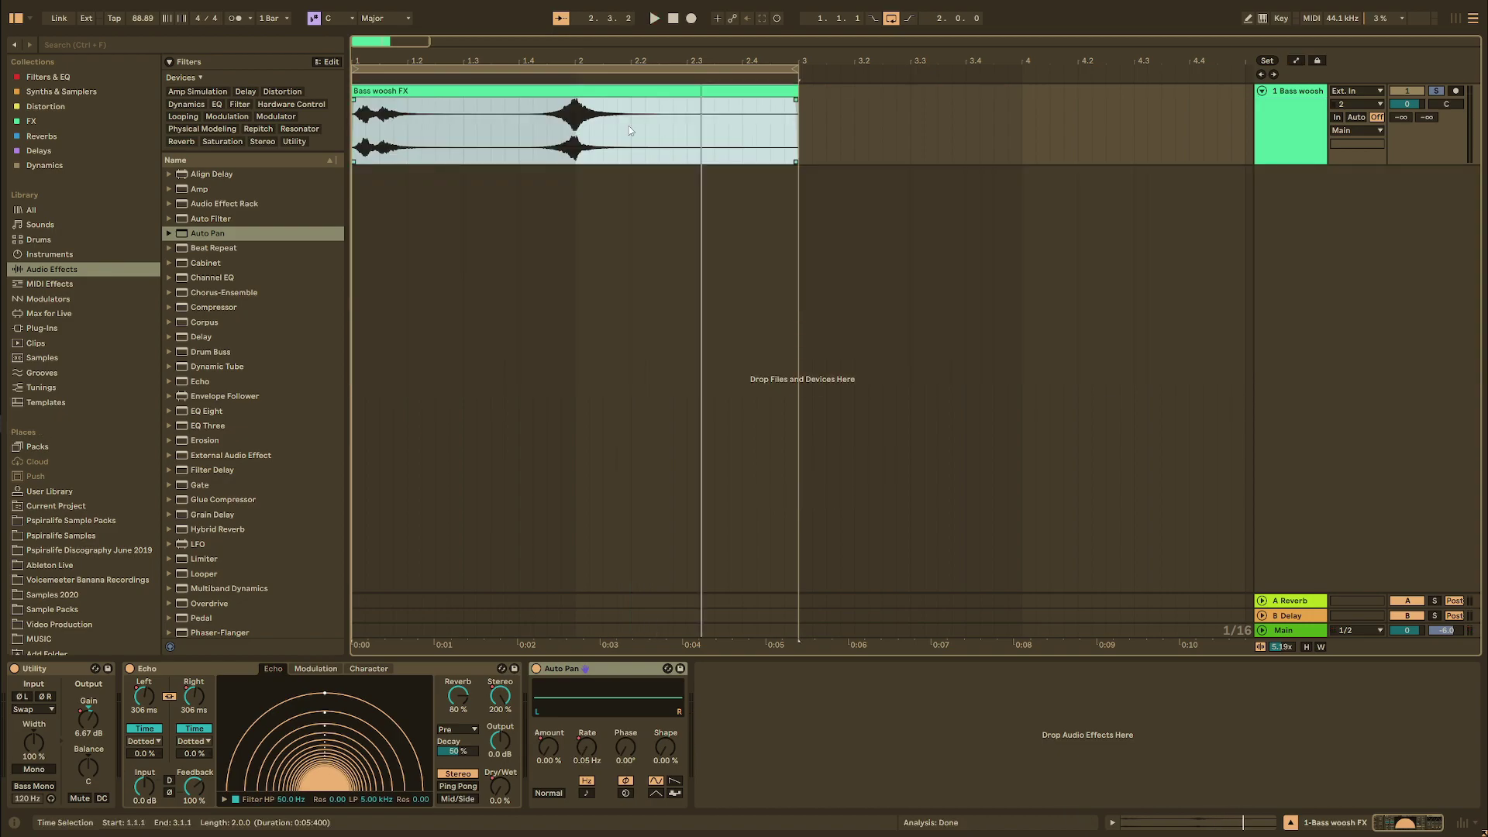
double_click(609, 93)
key(a)
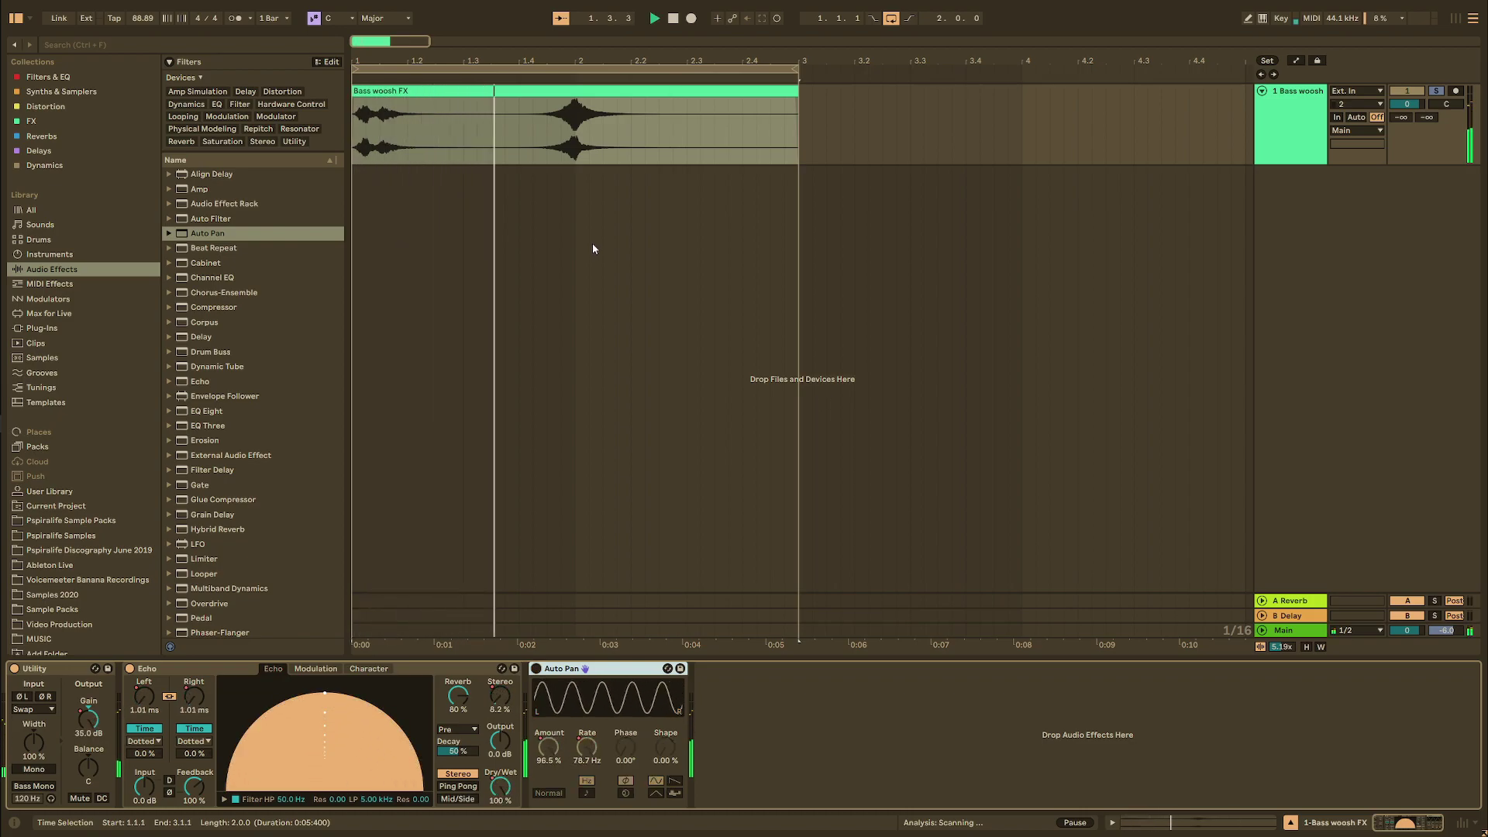
key(space)
Show the track's automation with the A-Reverb send in the main lane and play from bar 2.
click(1289, 142)
key(a)
click(569, 116)
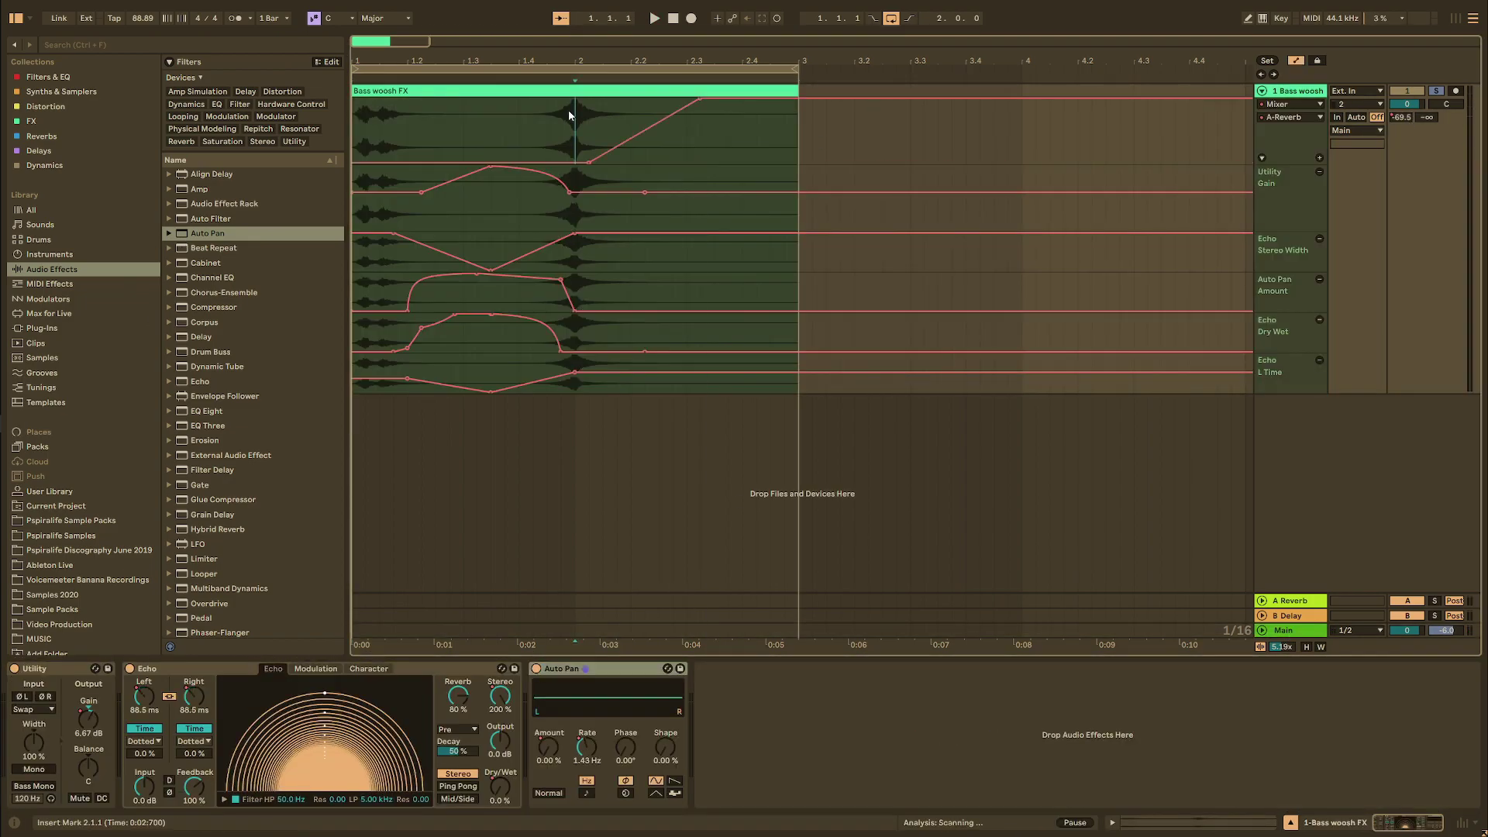
key(space)
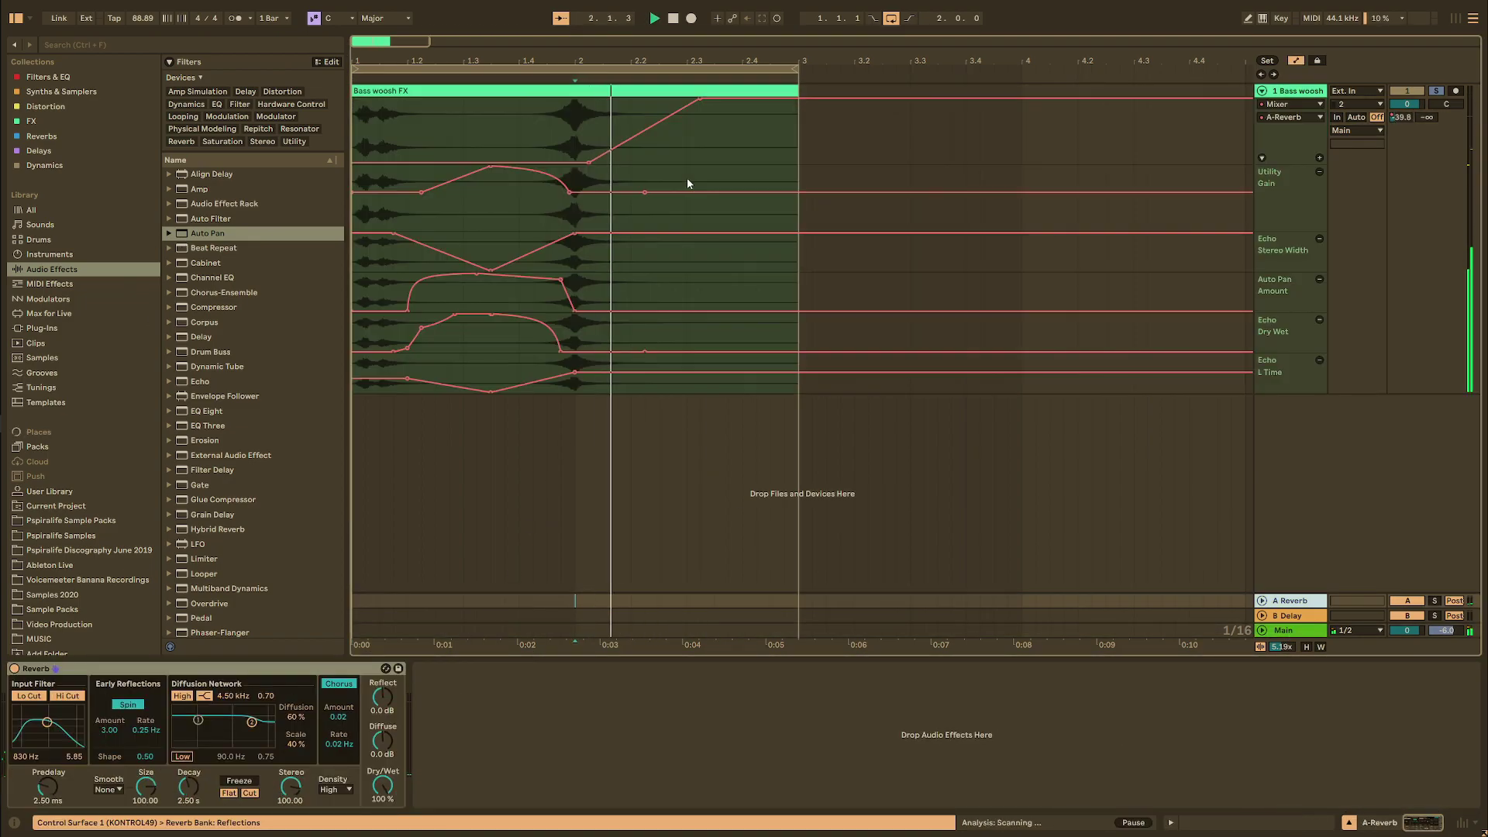
Bend the A-Reverb send's rise after bar 2 into a steep early curve and audition it from bar 2.
key(space)
click(664, 124)
drag(664, 124, 617, 107)
key(space)
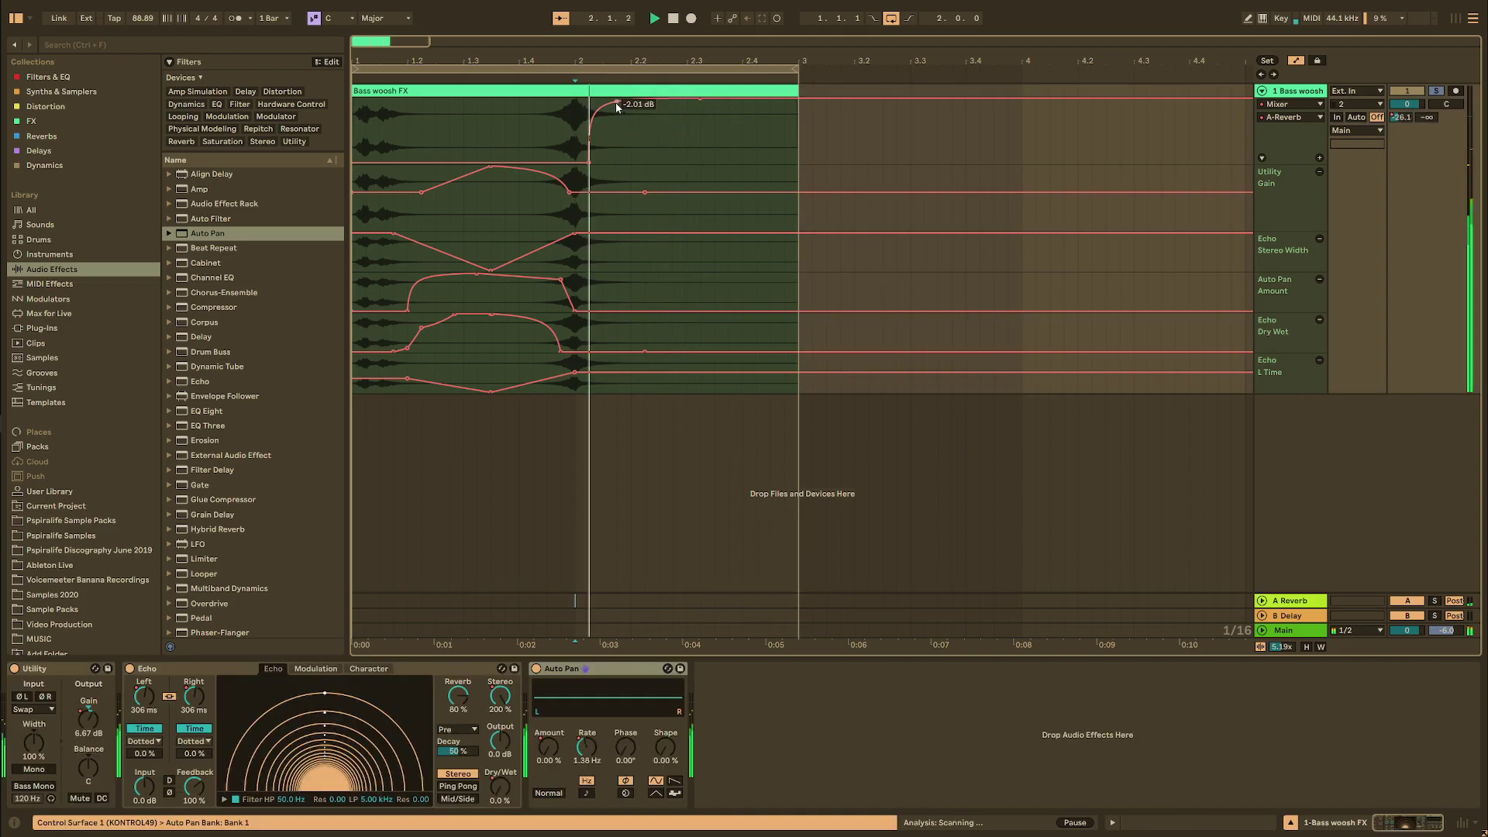
key(space)
key(space)
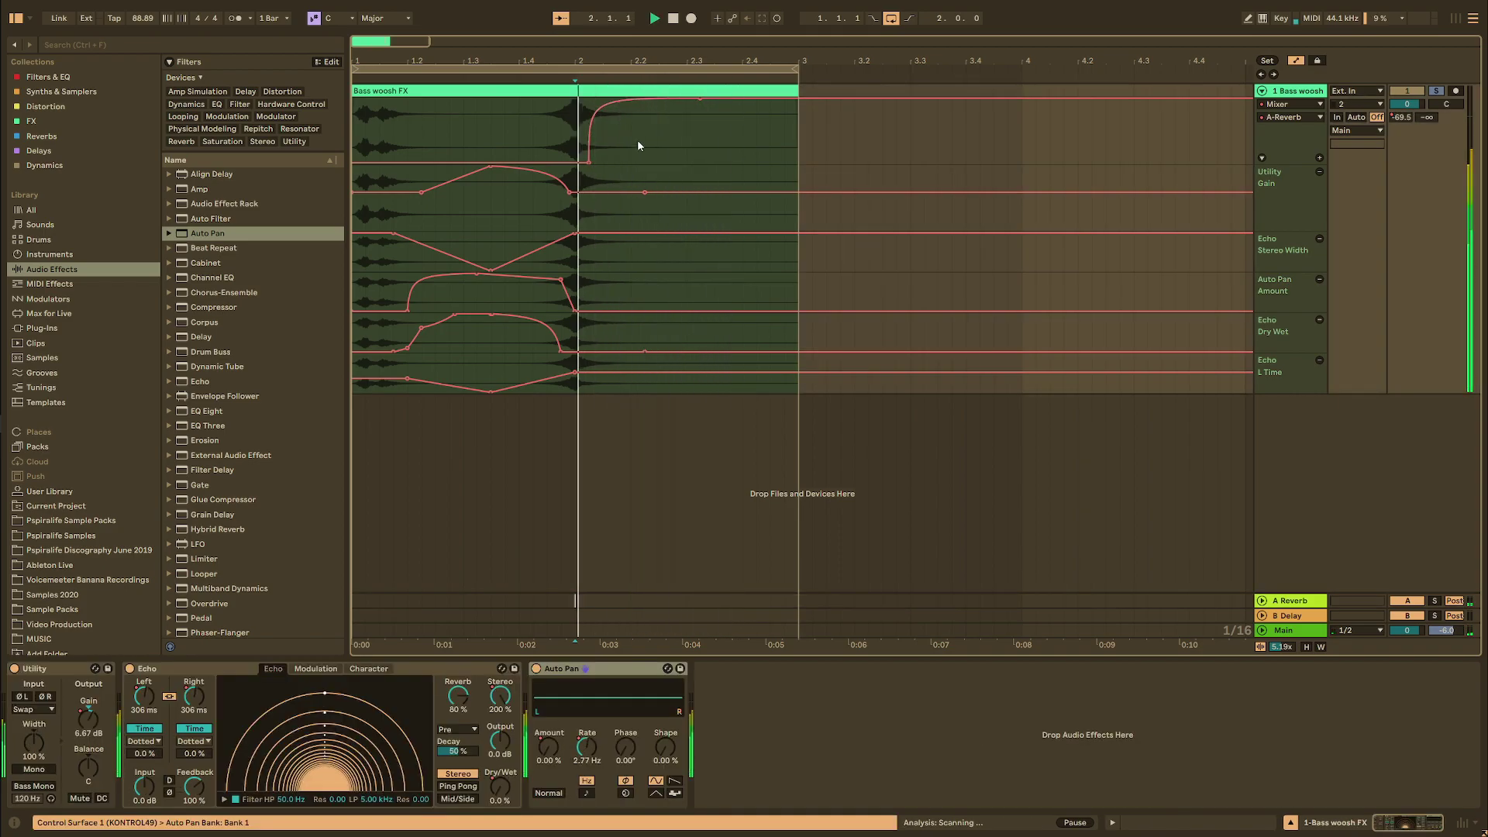
key(space)
Set the A Reverb return's Reflect level to 6.0 dB and Diffuse level to 2.6 dB while auditioning the tail.
click(1304, 602)
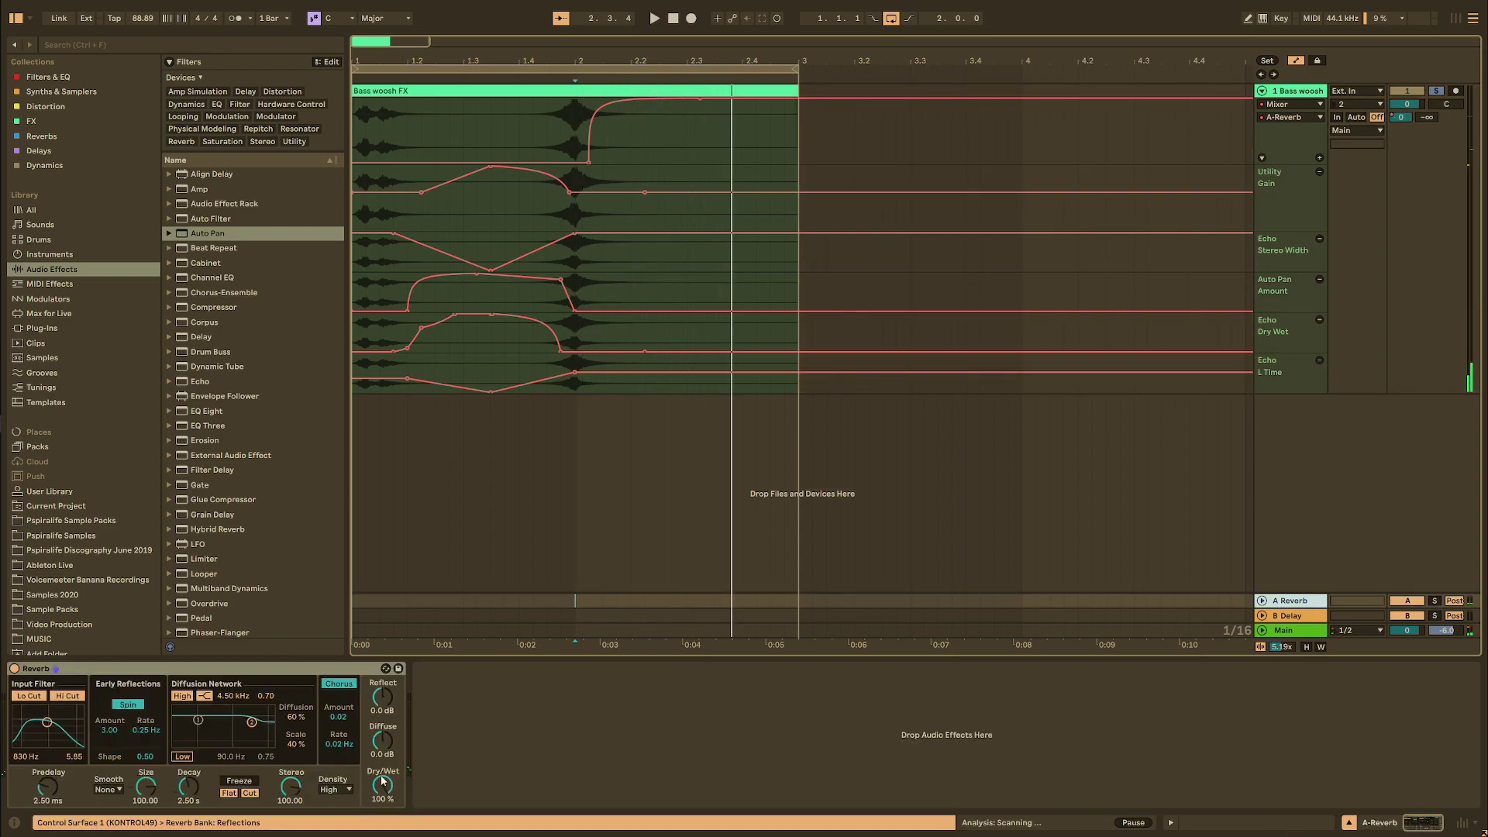
key(space)
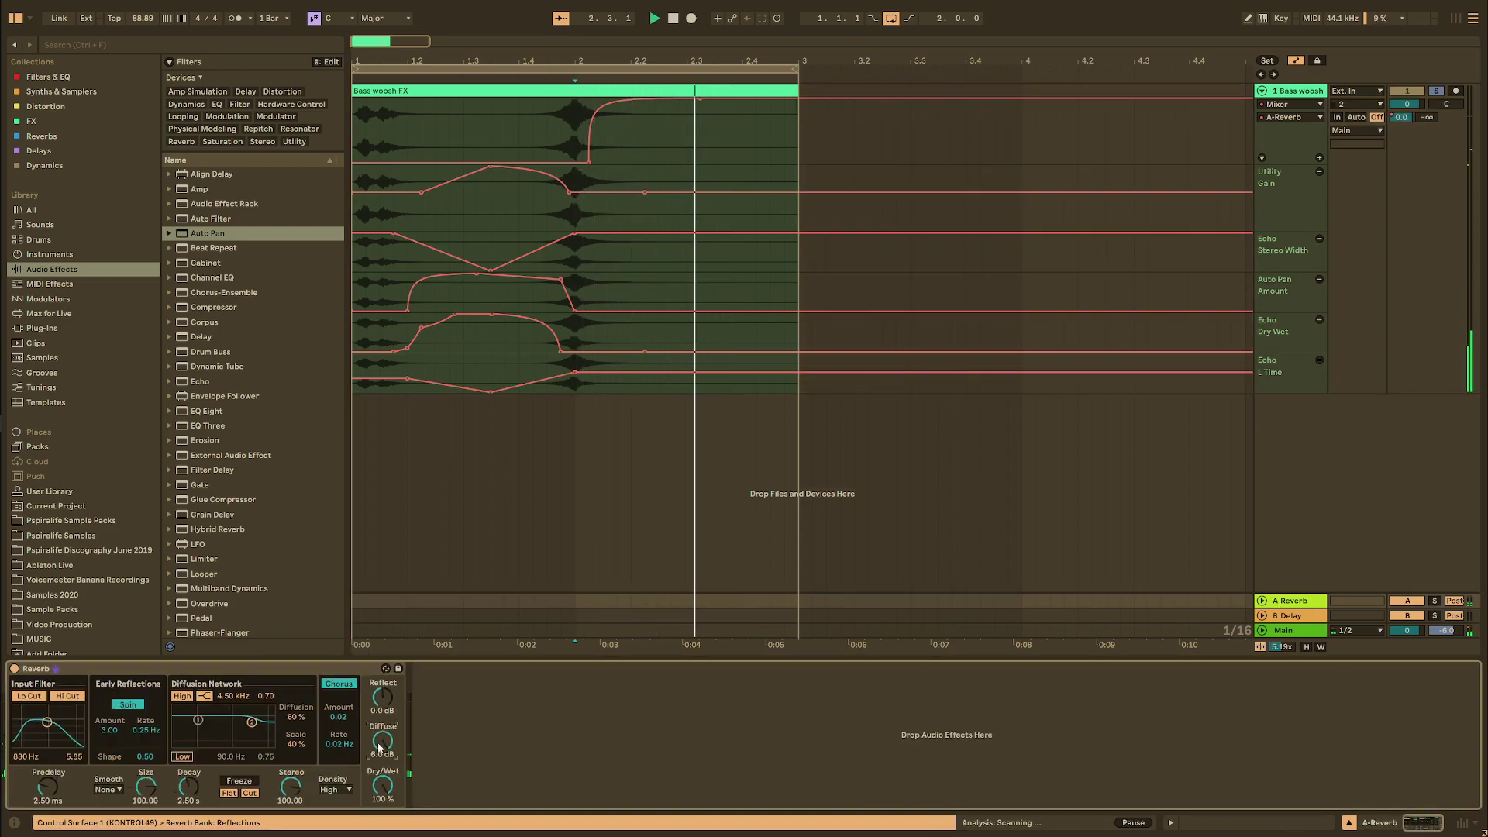
key(space)
key(space)
drag(382, 699, 382, 647)
key(space)
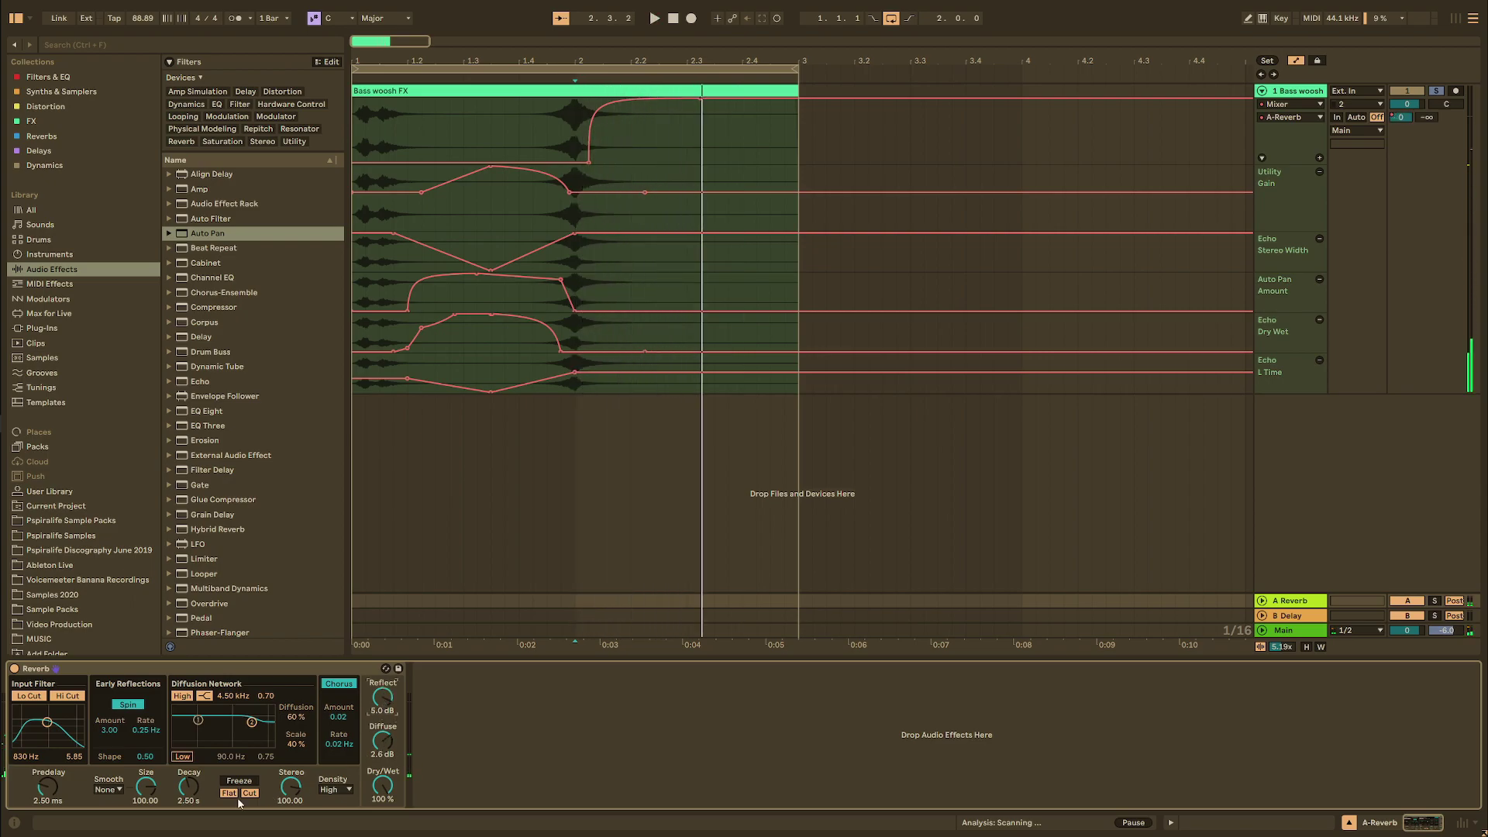
Set the A Reverb return's Size to 254.85 and Decay to 3.46 s, unfolding the return track while auditioning the tail.
key(space)
drag(147, 788, 147, 822)
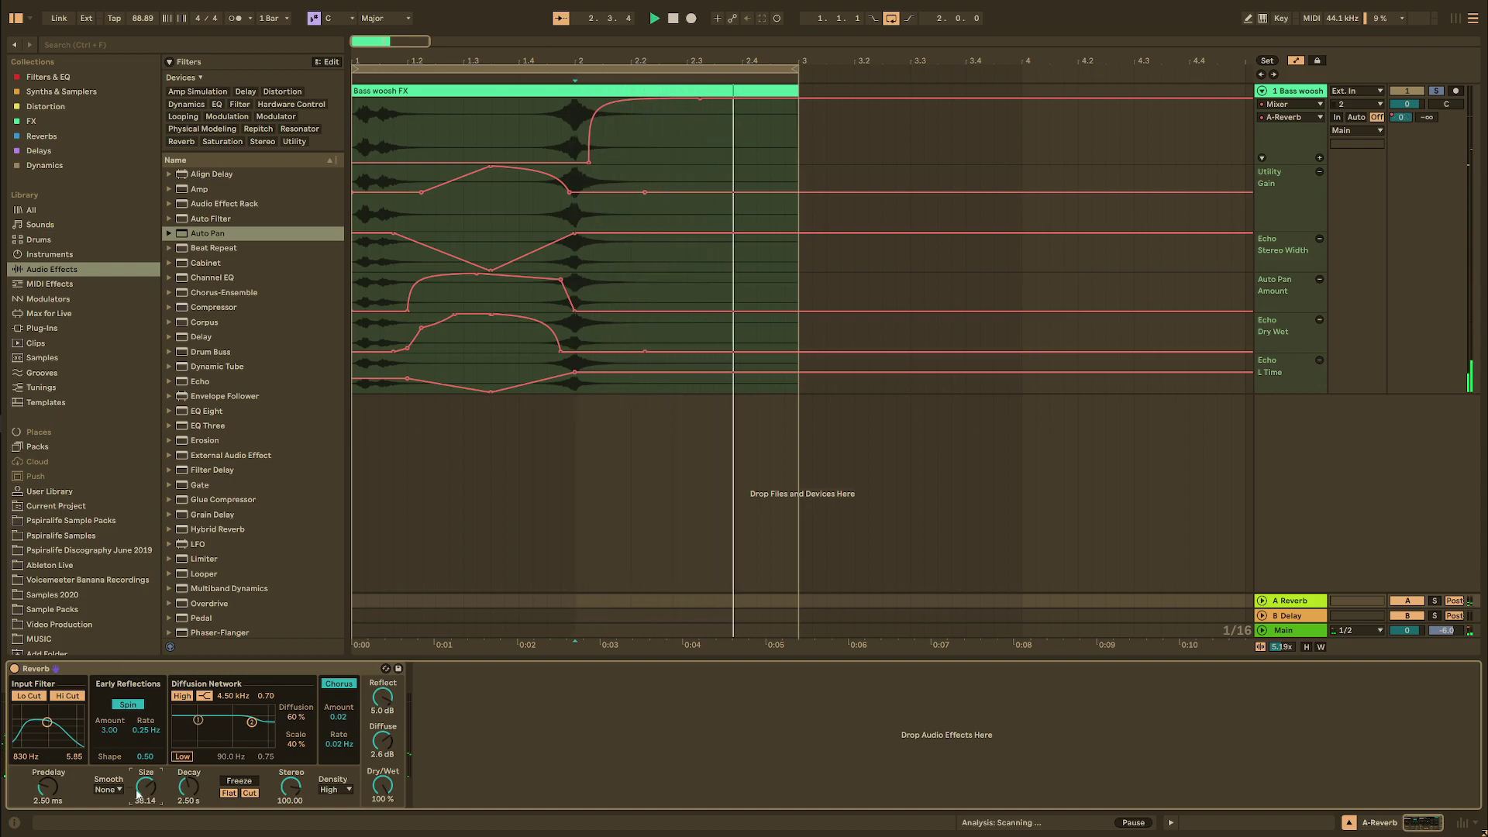
key(space)
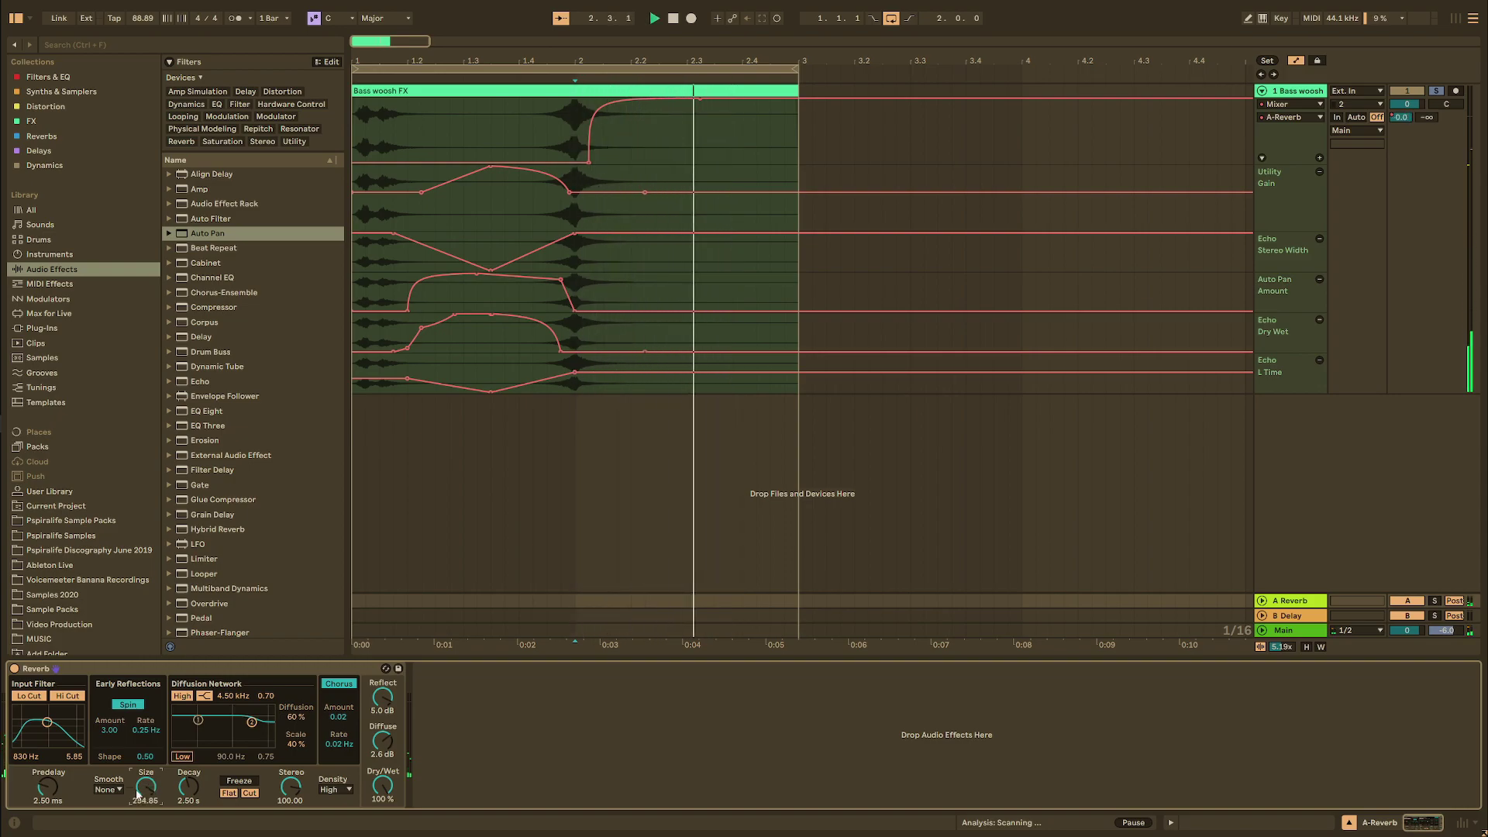
key(space)
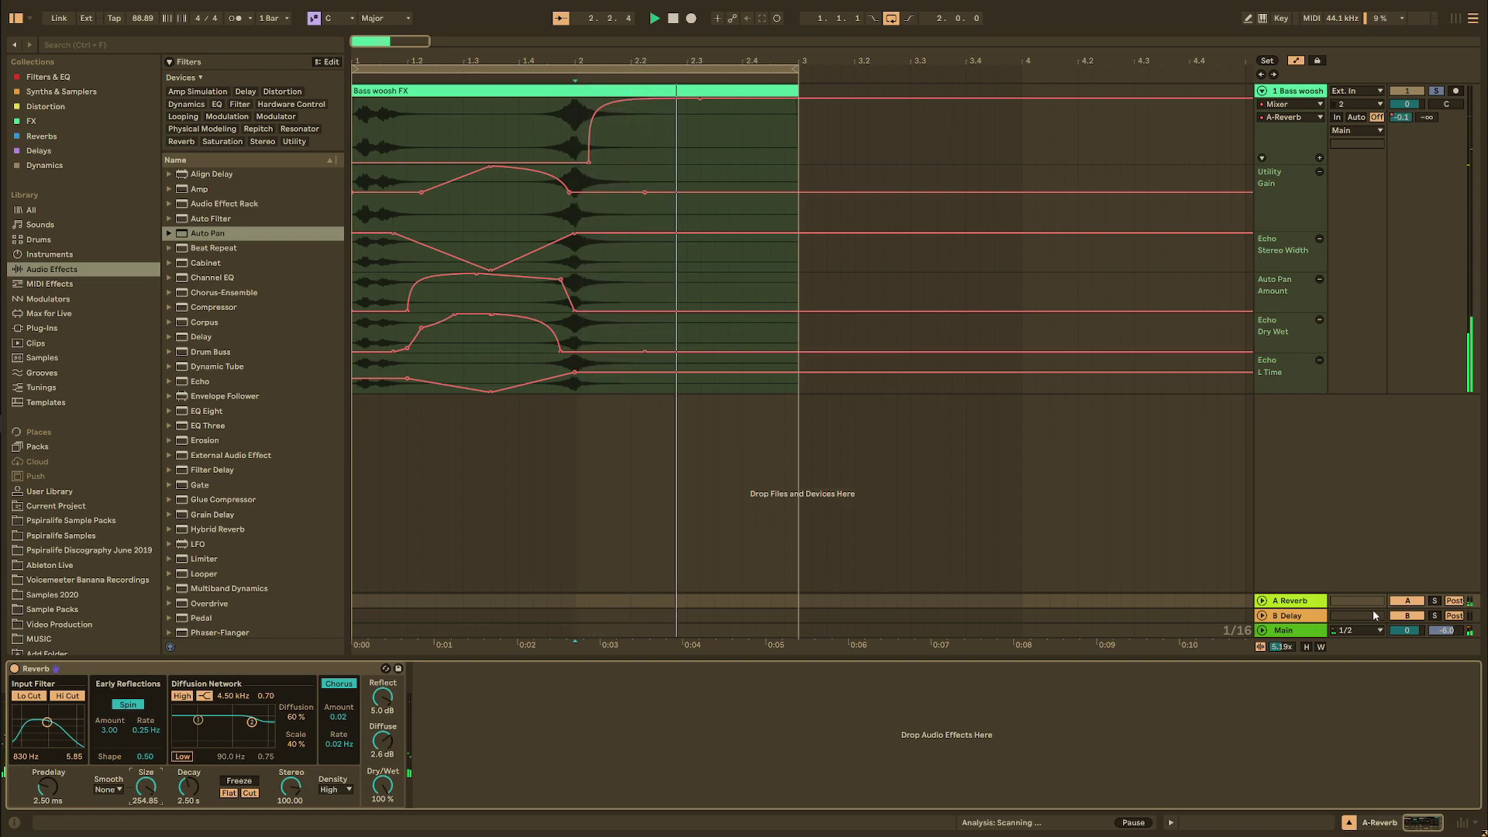
click(1263, 602)
key(space)
mouse_move(191, 798)
mouse_down()
mouse_move(191, 771)
mouse_move(190, 800)
mouse_up()
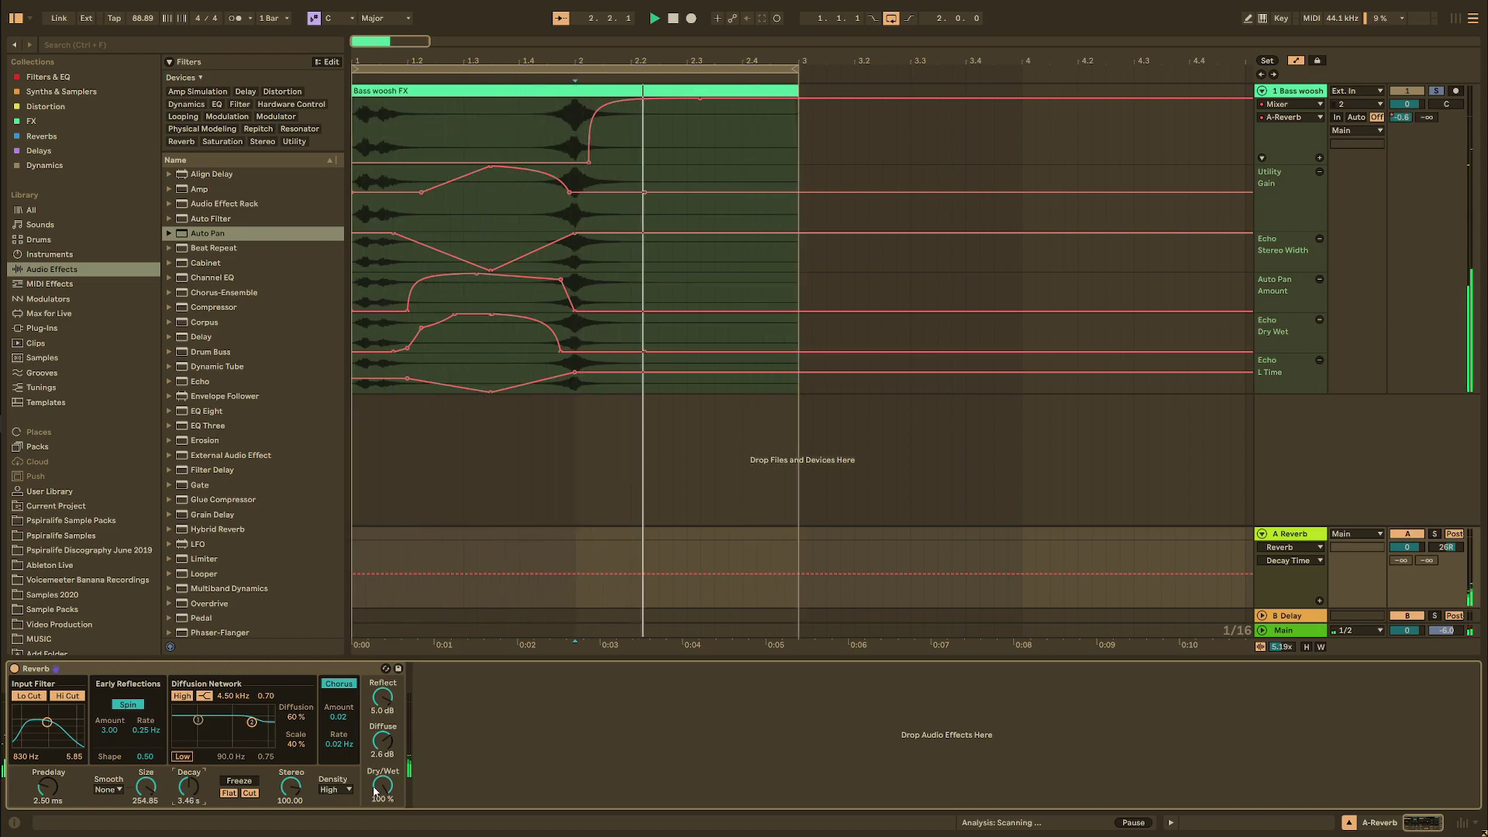
key(space)
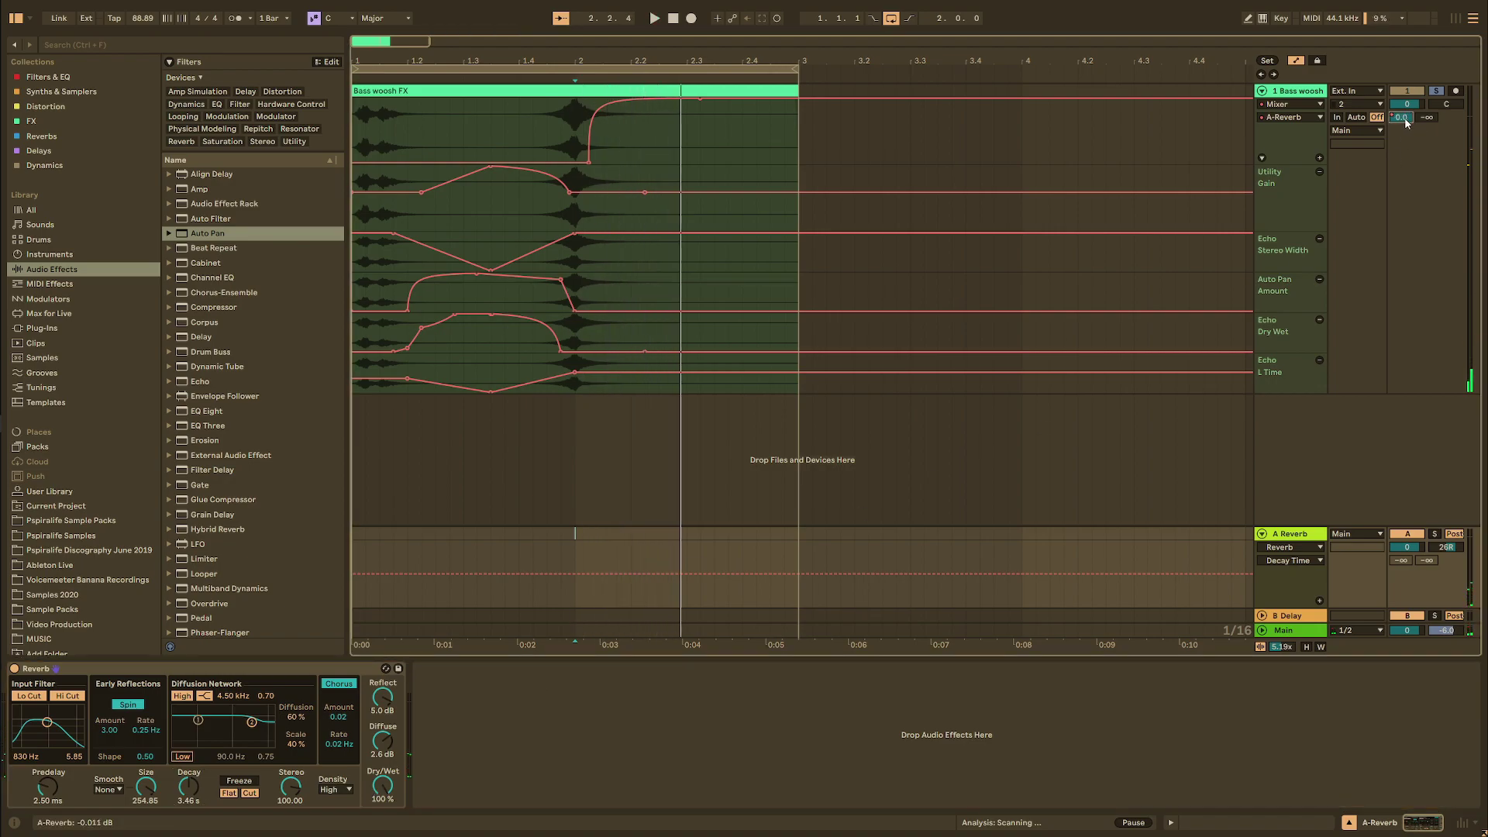
Stretch the A-Reverb send's rise into a gradual curve starting at the clip's beginning, and audition the Bass woosh FX clip.
key(space)
click(575, 163)
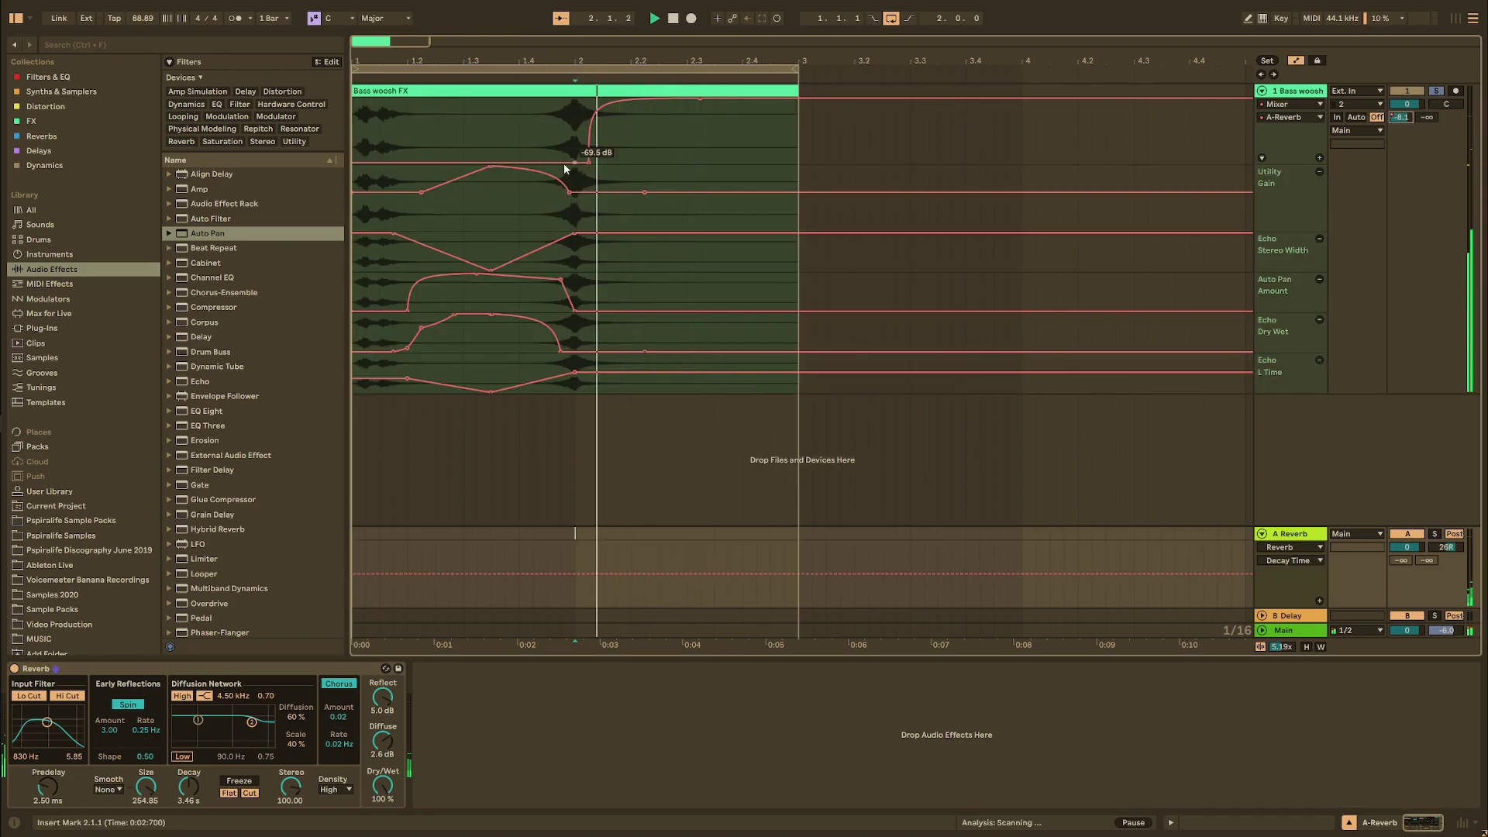
key(space)
key(space)
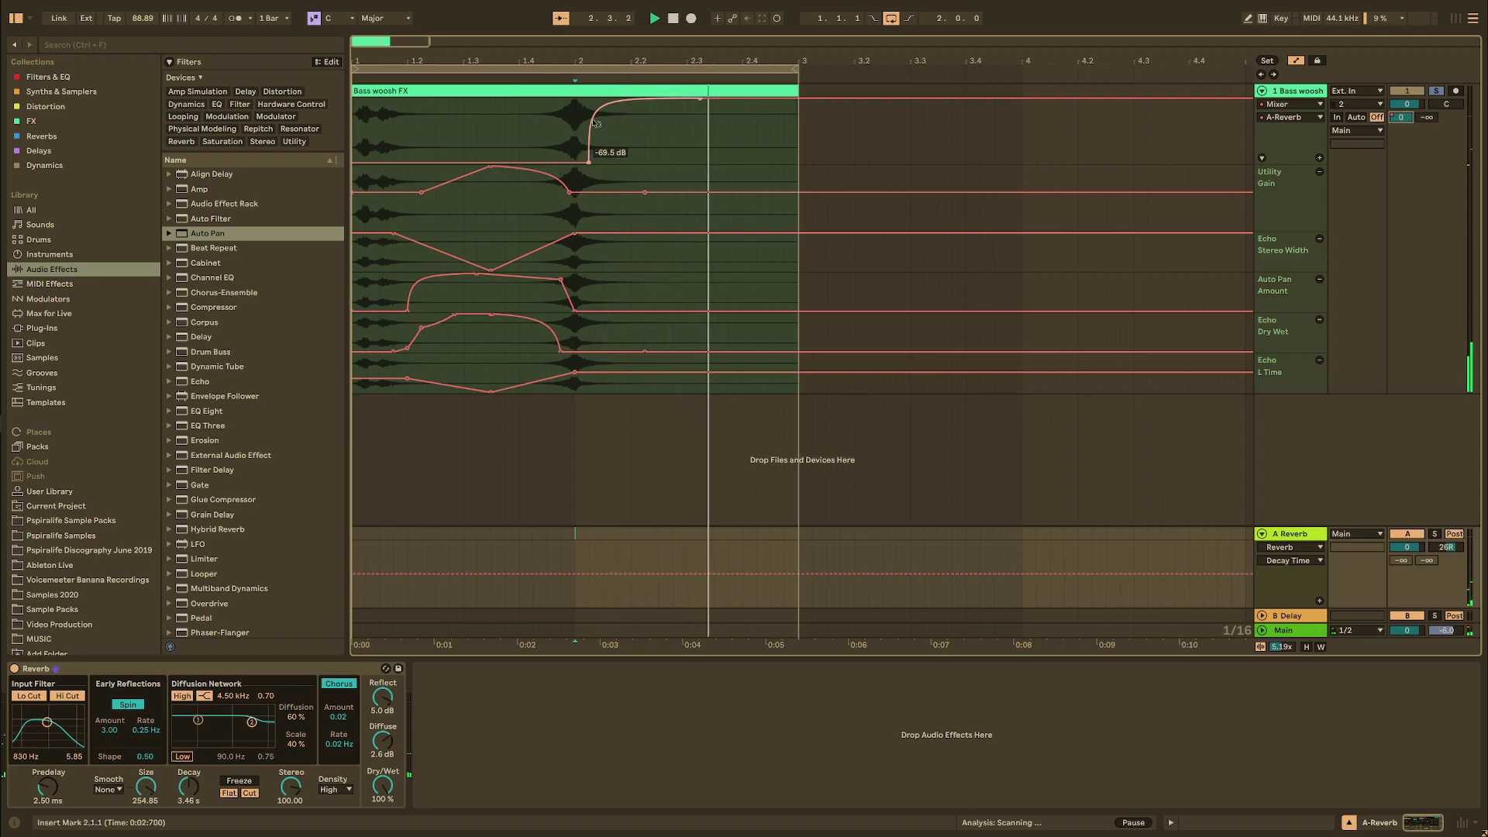
drag(595, 121, 605, 152)
key(space)
click(378, 92)
key(space)
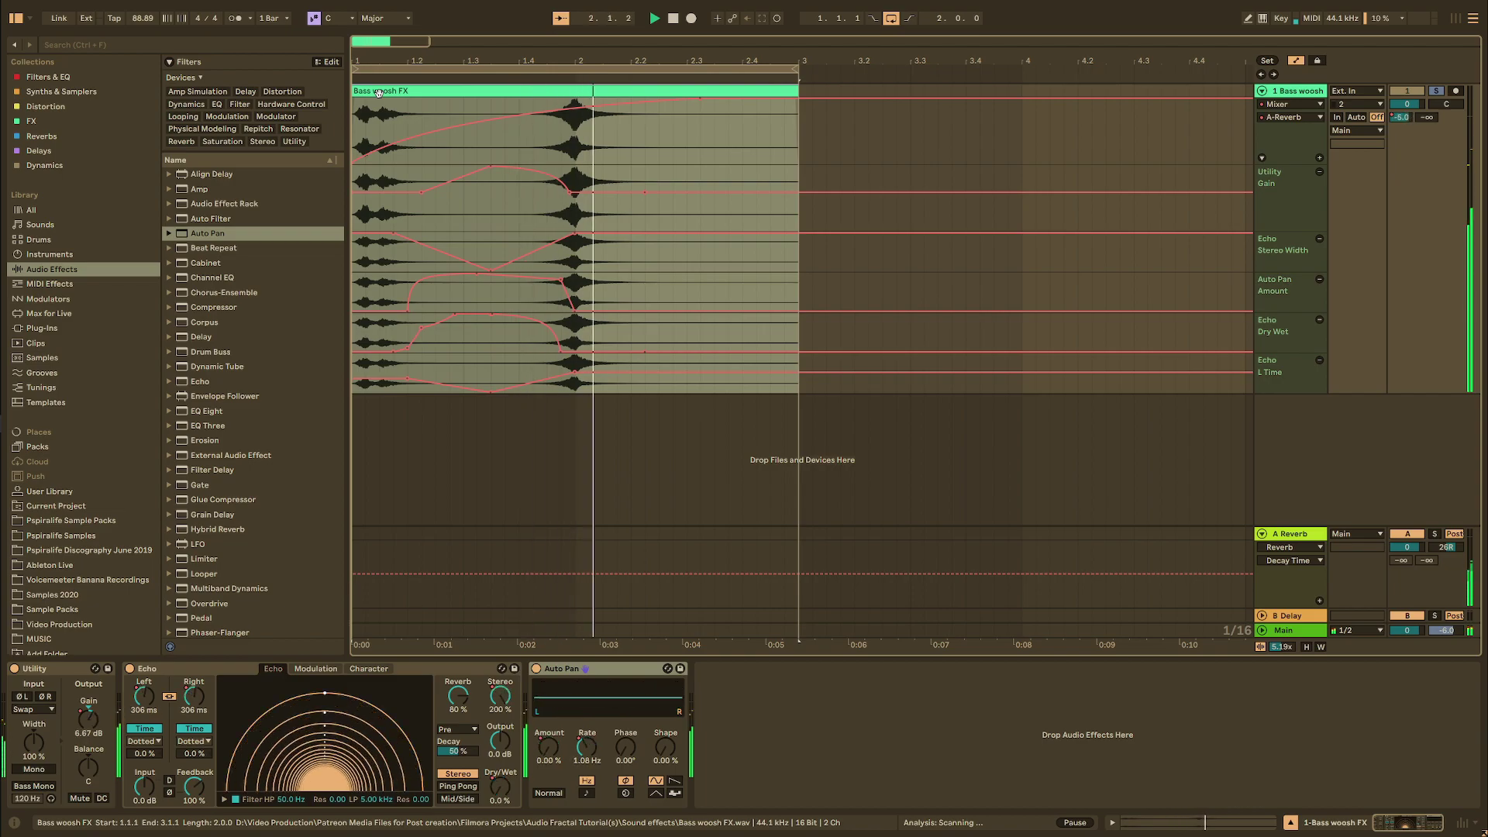
key(space)
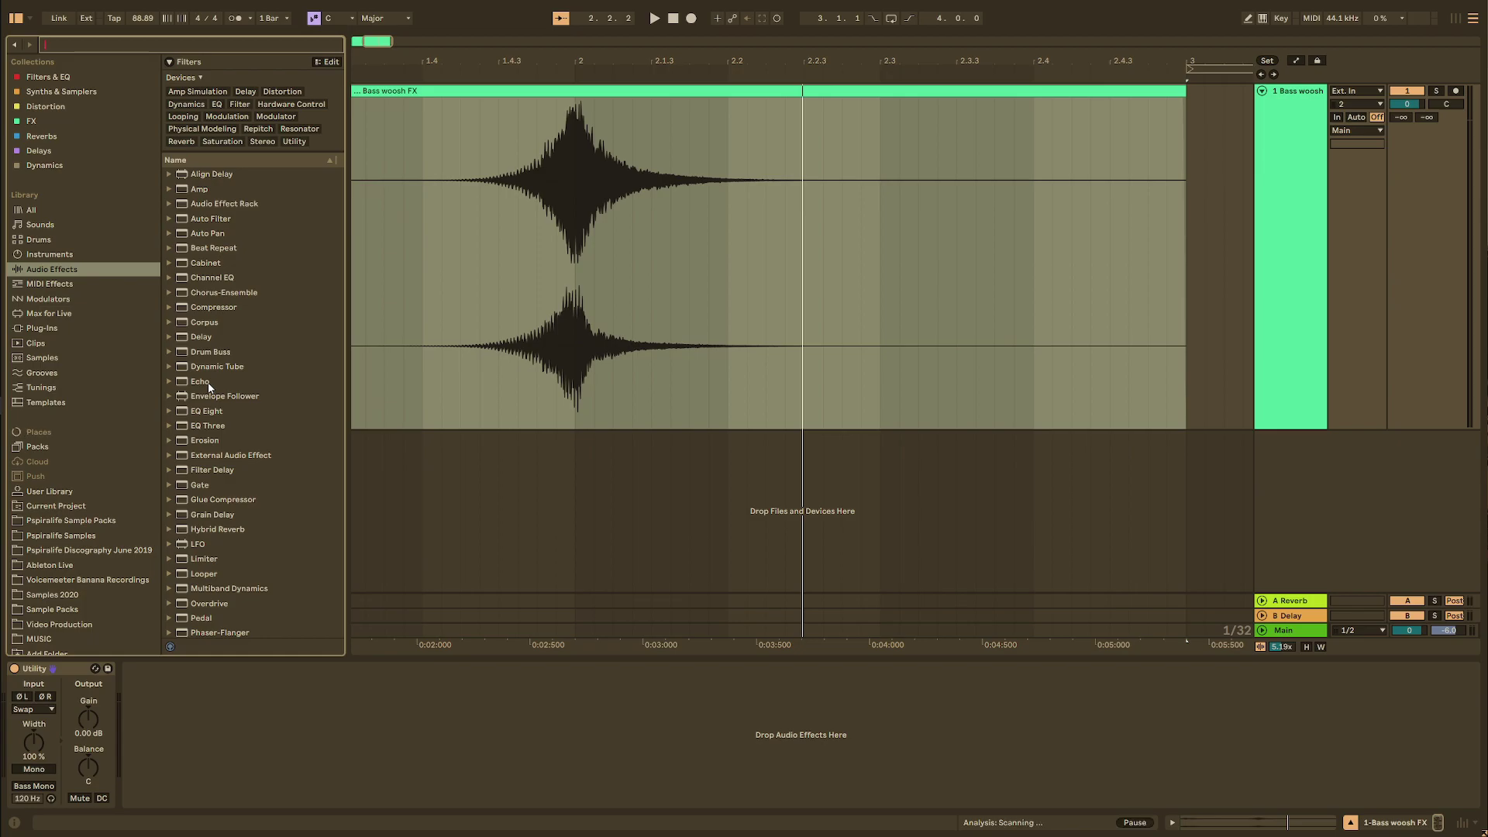
Add a Spectral Time effect after Utility on the Bass woosh track and hide the browser.
scroll(257, 555, down, 5)
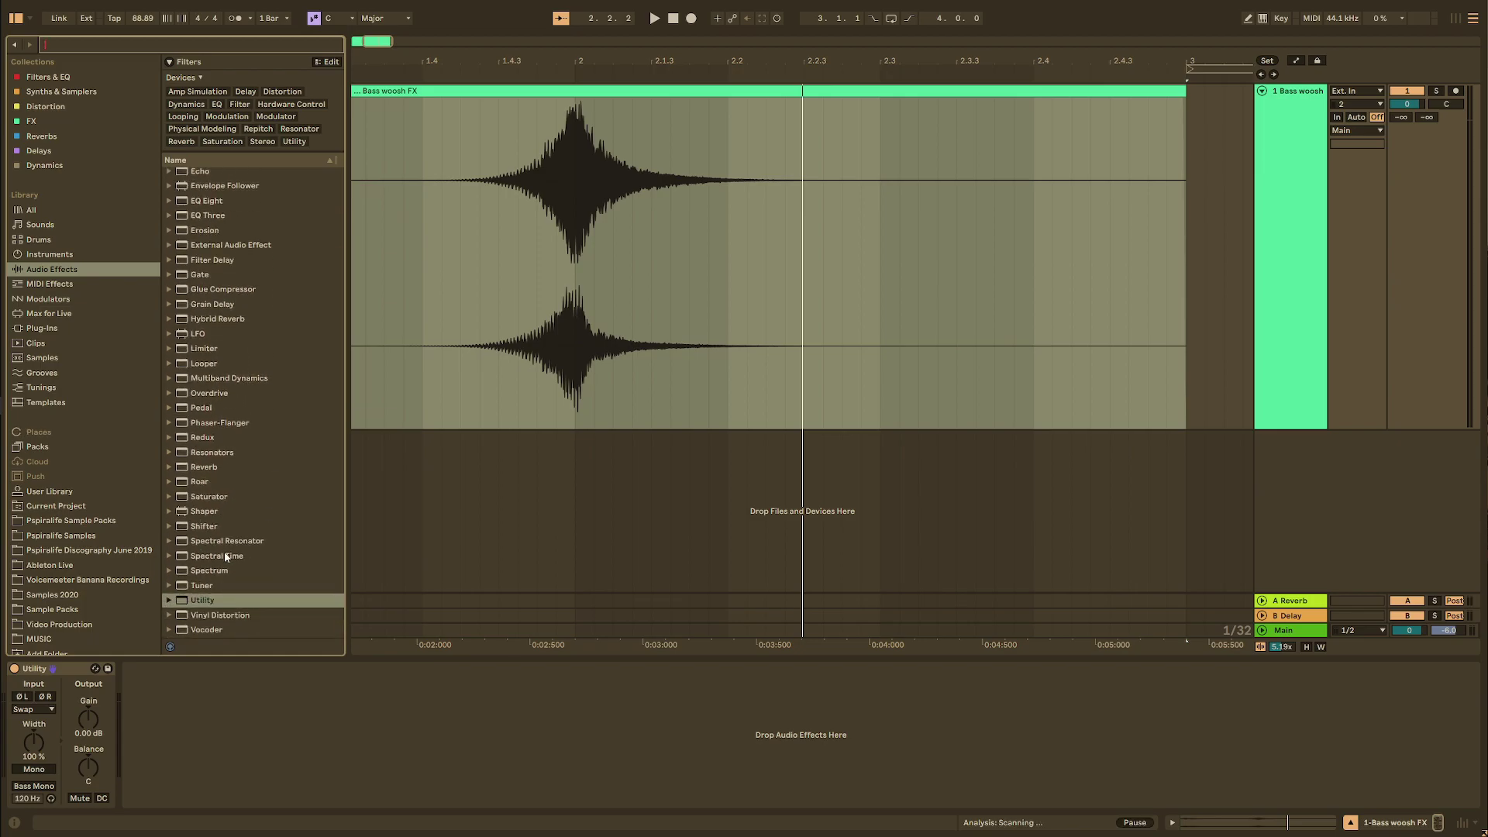
double_click(235, 555)
click(16, 18)
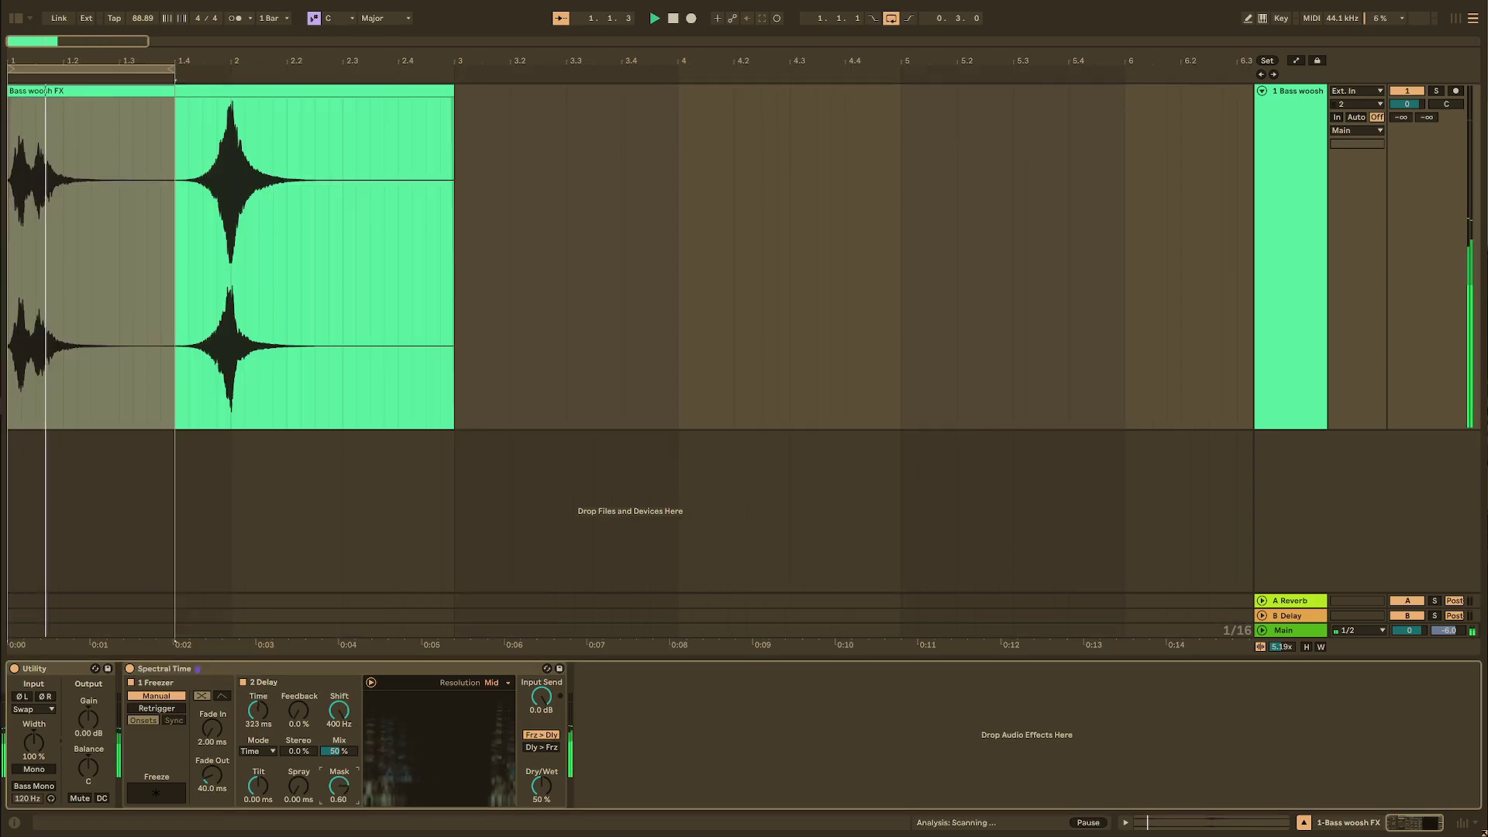
Set the Spectral Time delay's Spray to 400 ms and Mask to 1.00 while auditioning the loop.
key(space)
key(space)
drag(300, 787, 299, 674)
key(space)
key(space)
key(space)
click(560, 669)
scroll(307, 483, down, 1)
scroll(307, 484, down, 2)
key(ctrl+alt+b)
Set the Spectral Time delay's Feedback to 69 % and sharply lower its Time while auditioning the loop.
key(space)
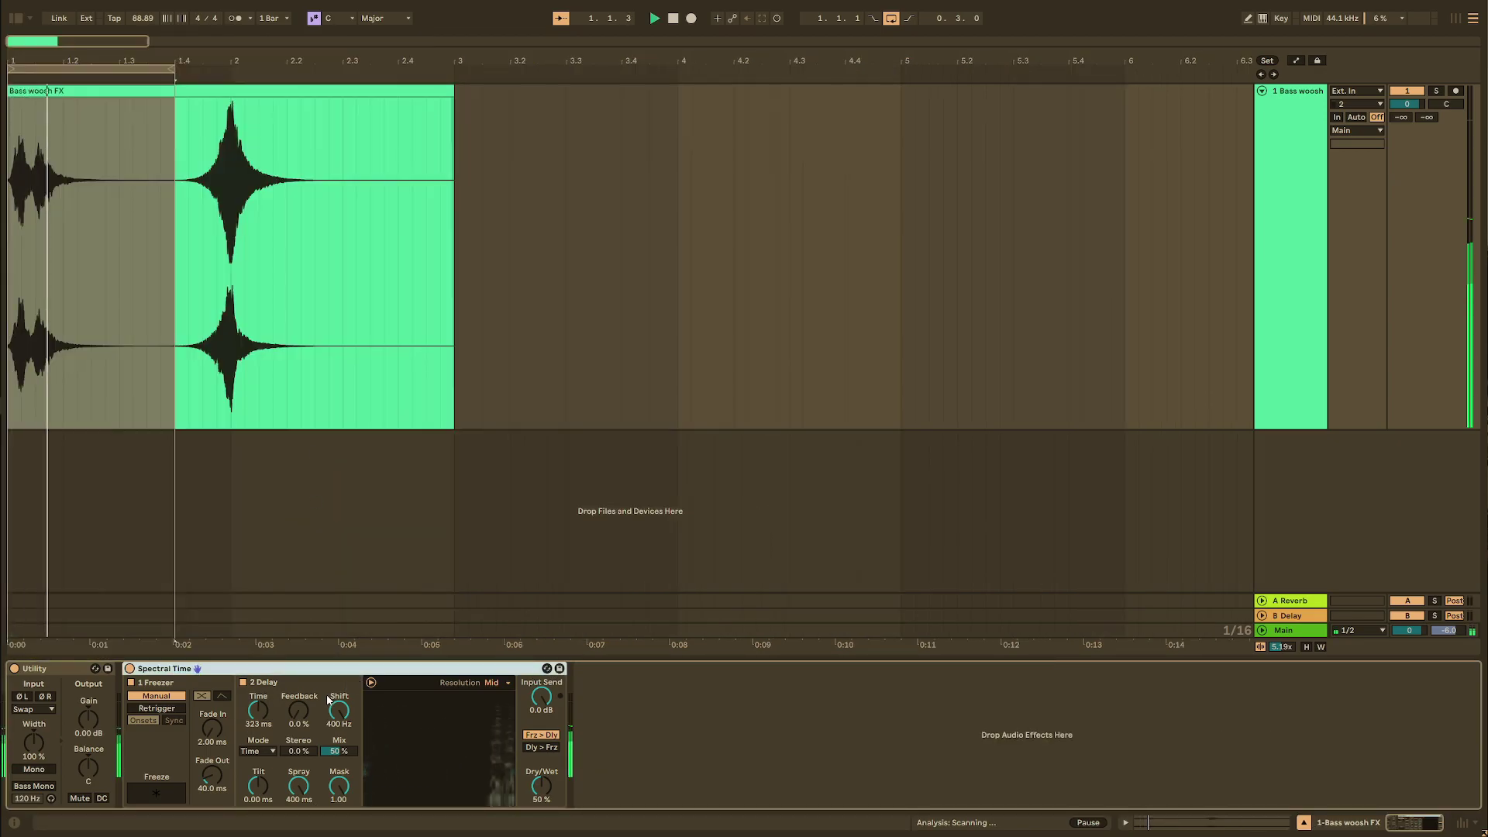
drag(297, 720, 296, 690)
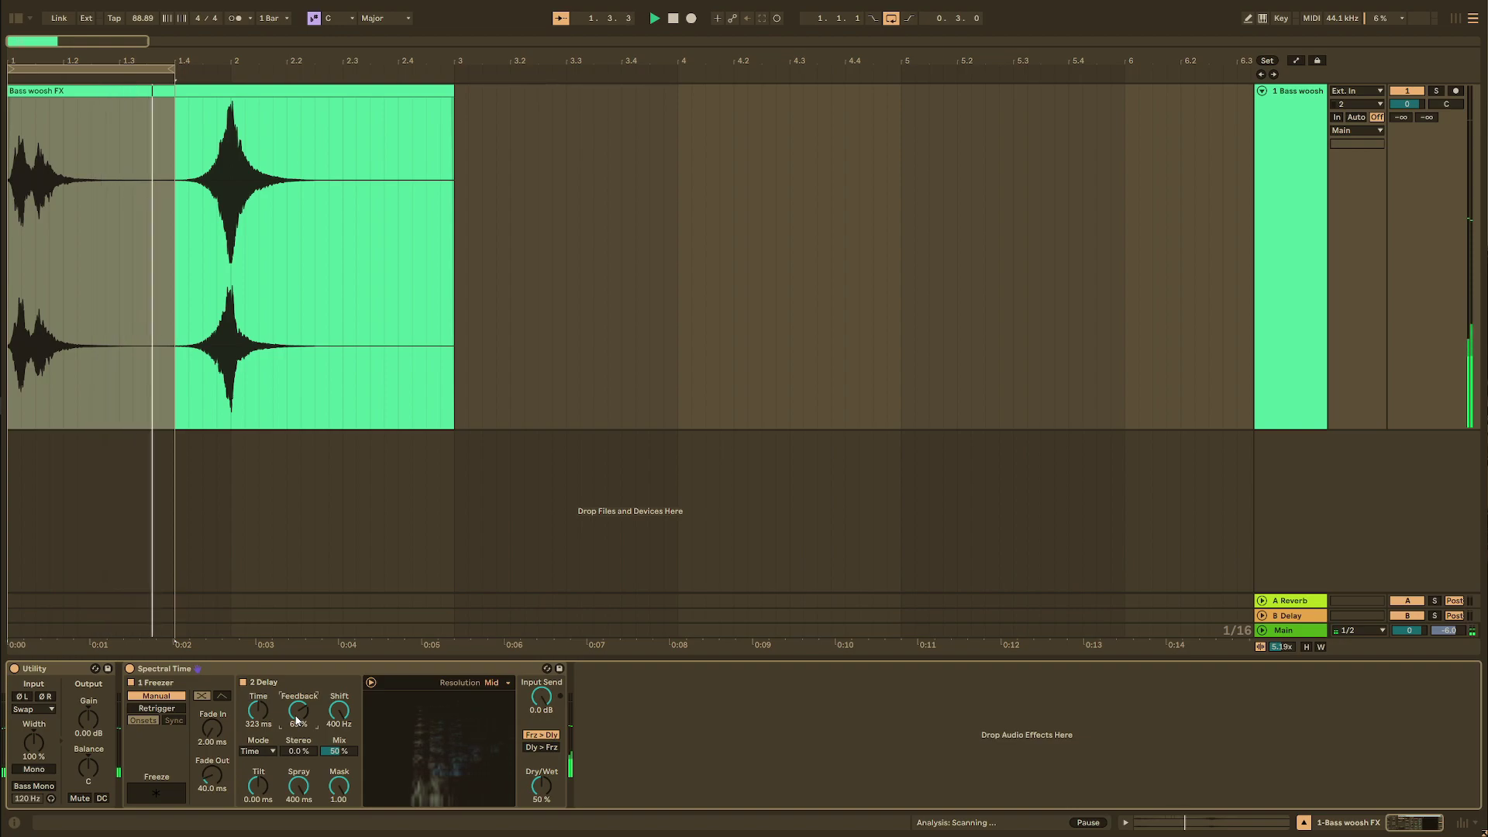
key(space)
drag(265, 712, 266, 745)
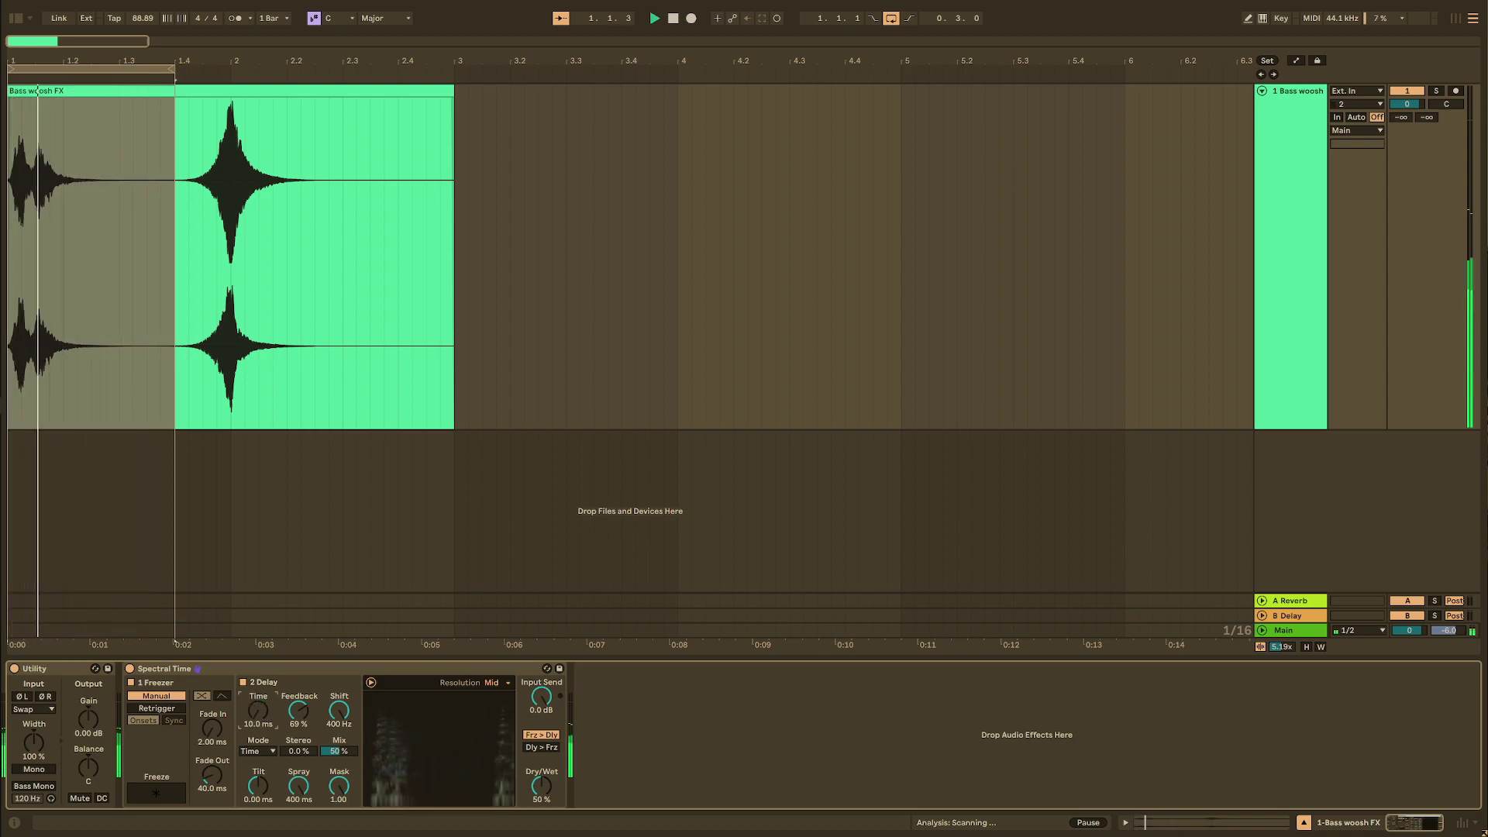
Automate Spectral Time's delay Time in seconds with a ramp from 357 ms at the clip start down to the minimum before beat 1.4.
right_click(266, 712)
click(311, 622)
drag(83, 382, 83, 259)
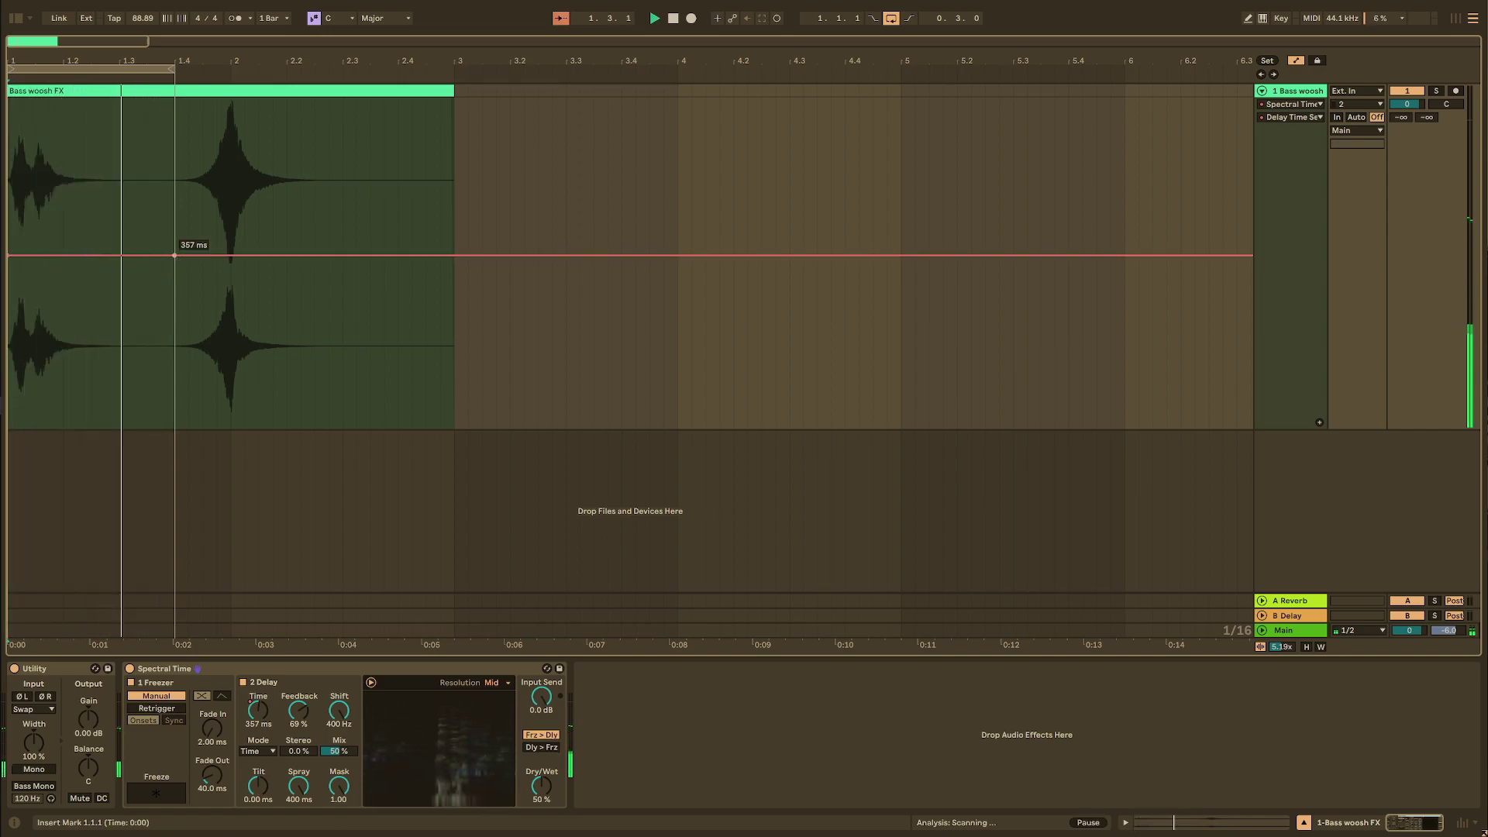
drag(172, 255, 147, 428)
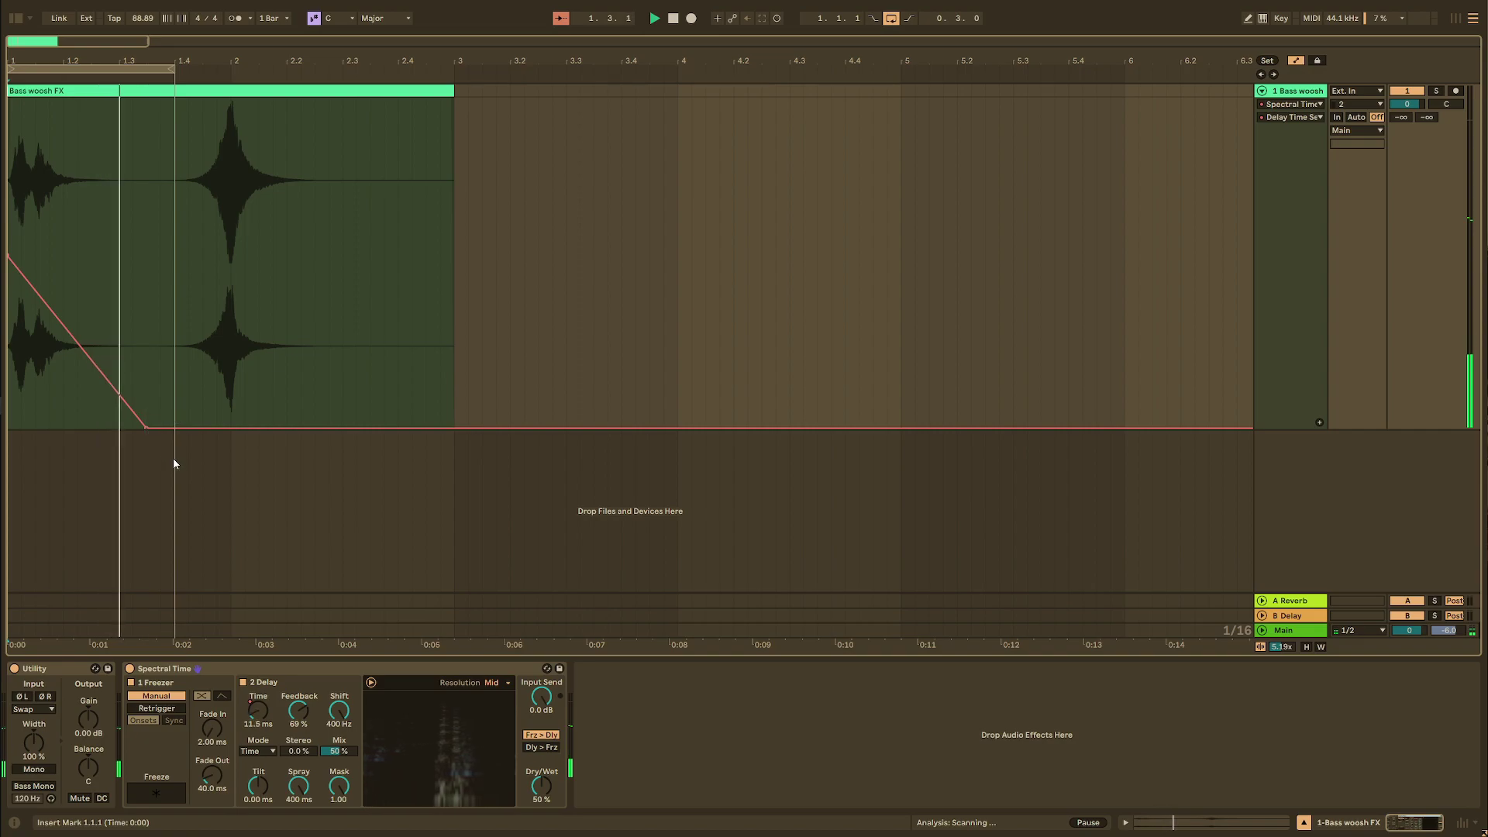
Set the delay's Feedback to 96 % and raise the starting point of the delay Time automation to the maximum.
drag(304, 726, 266, 712)
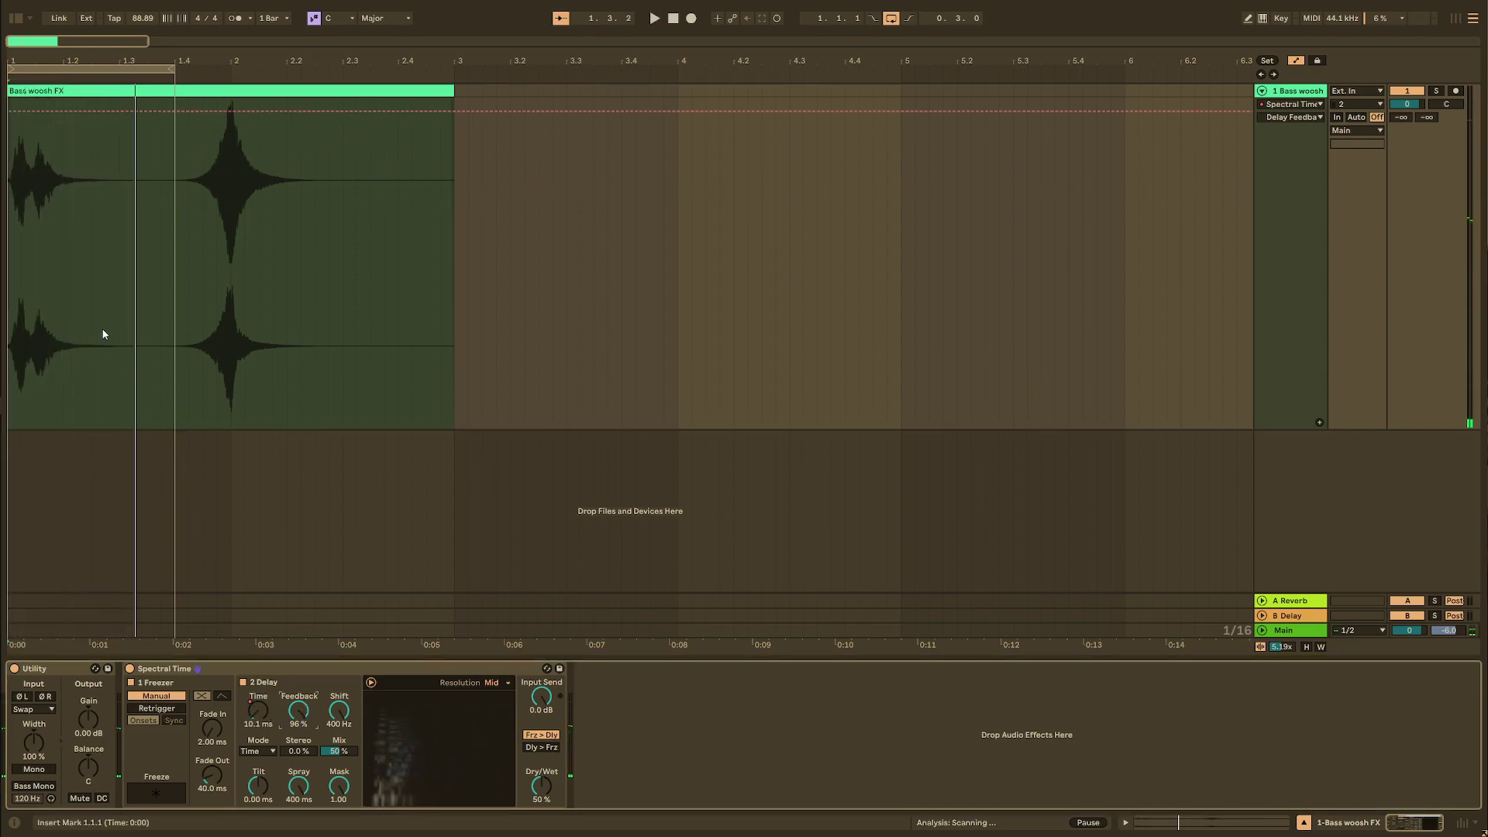
click(258, 725)
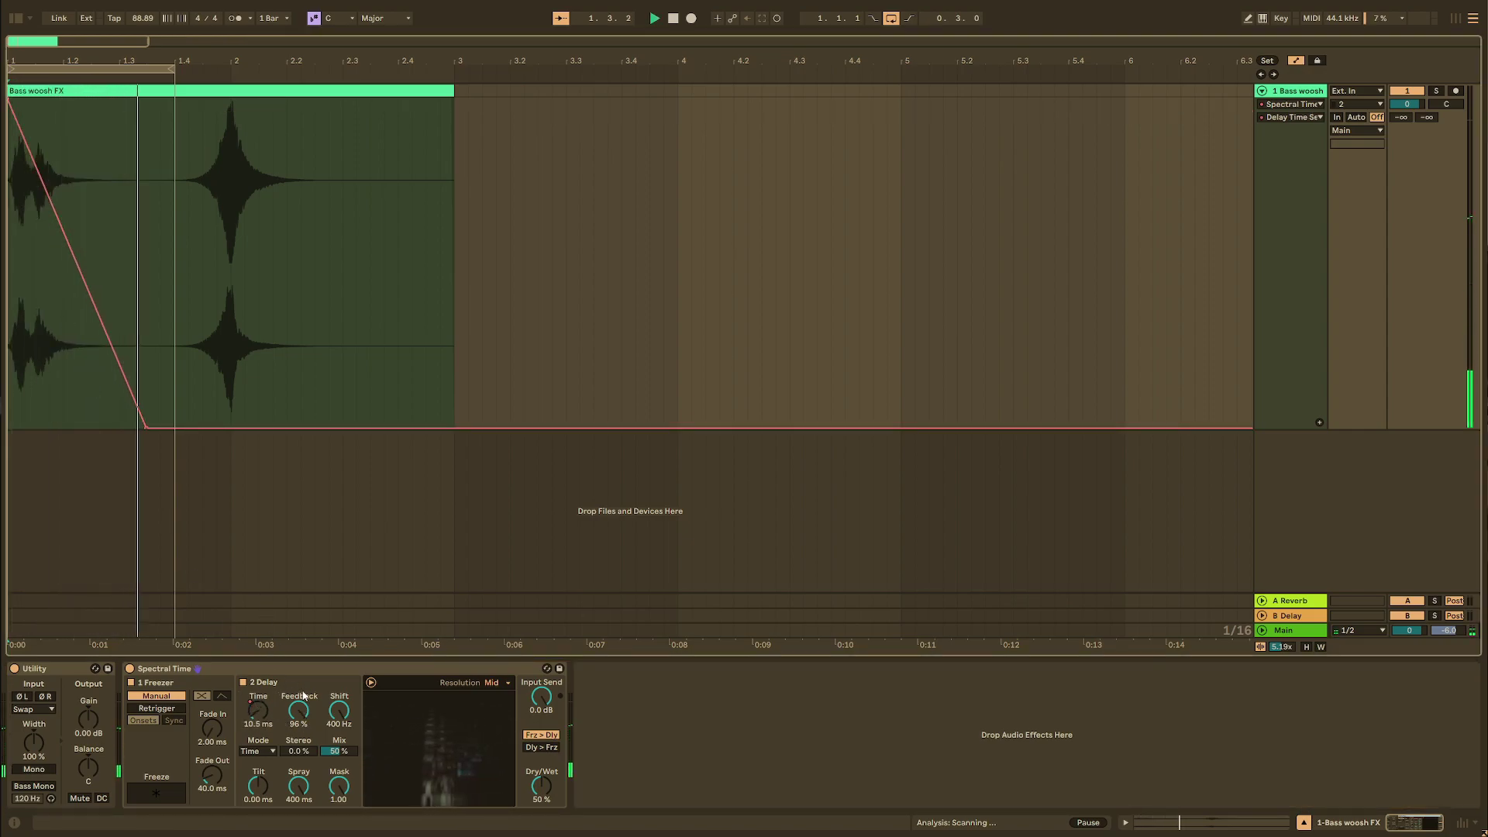
click(300, 752)
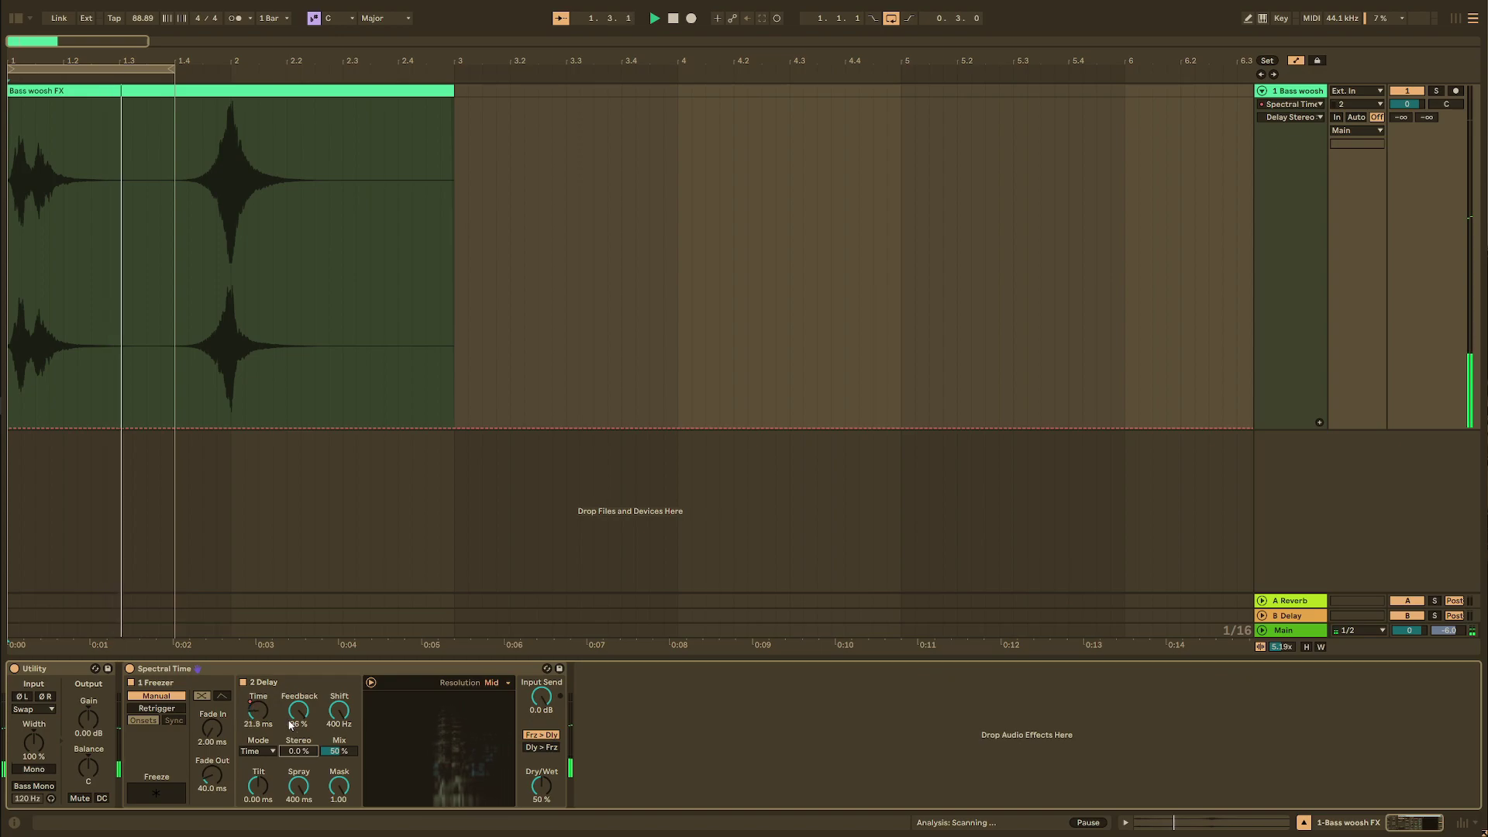
Audition the delay's Notes and 16th modes with different Time values, and return the Mode to Time.
click(267, 752)
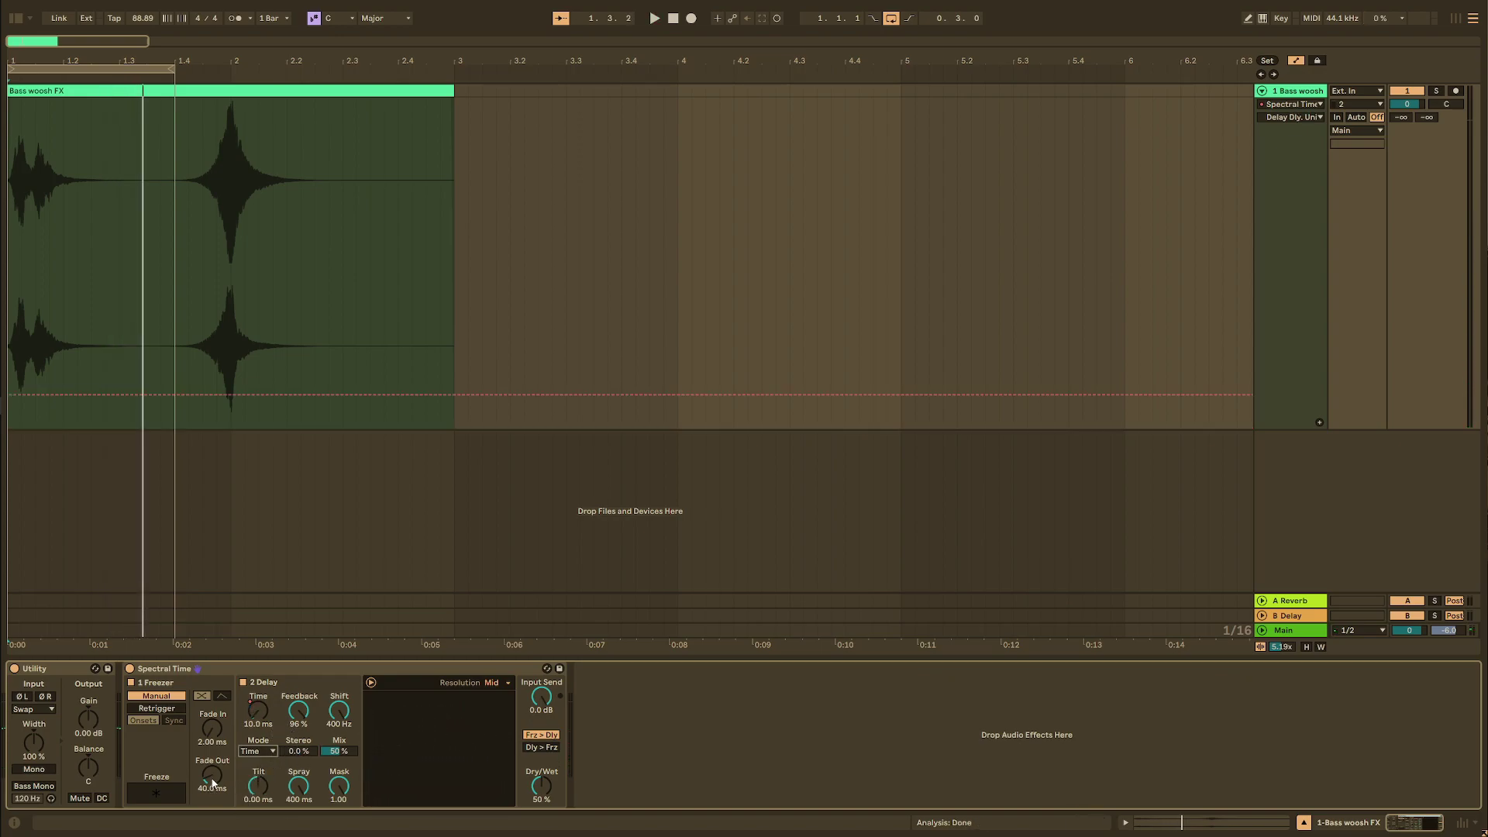
click(271, 755)
click(271, 775)
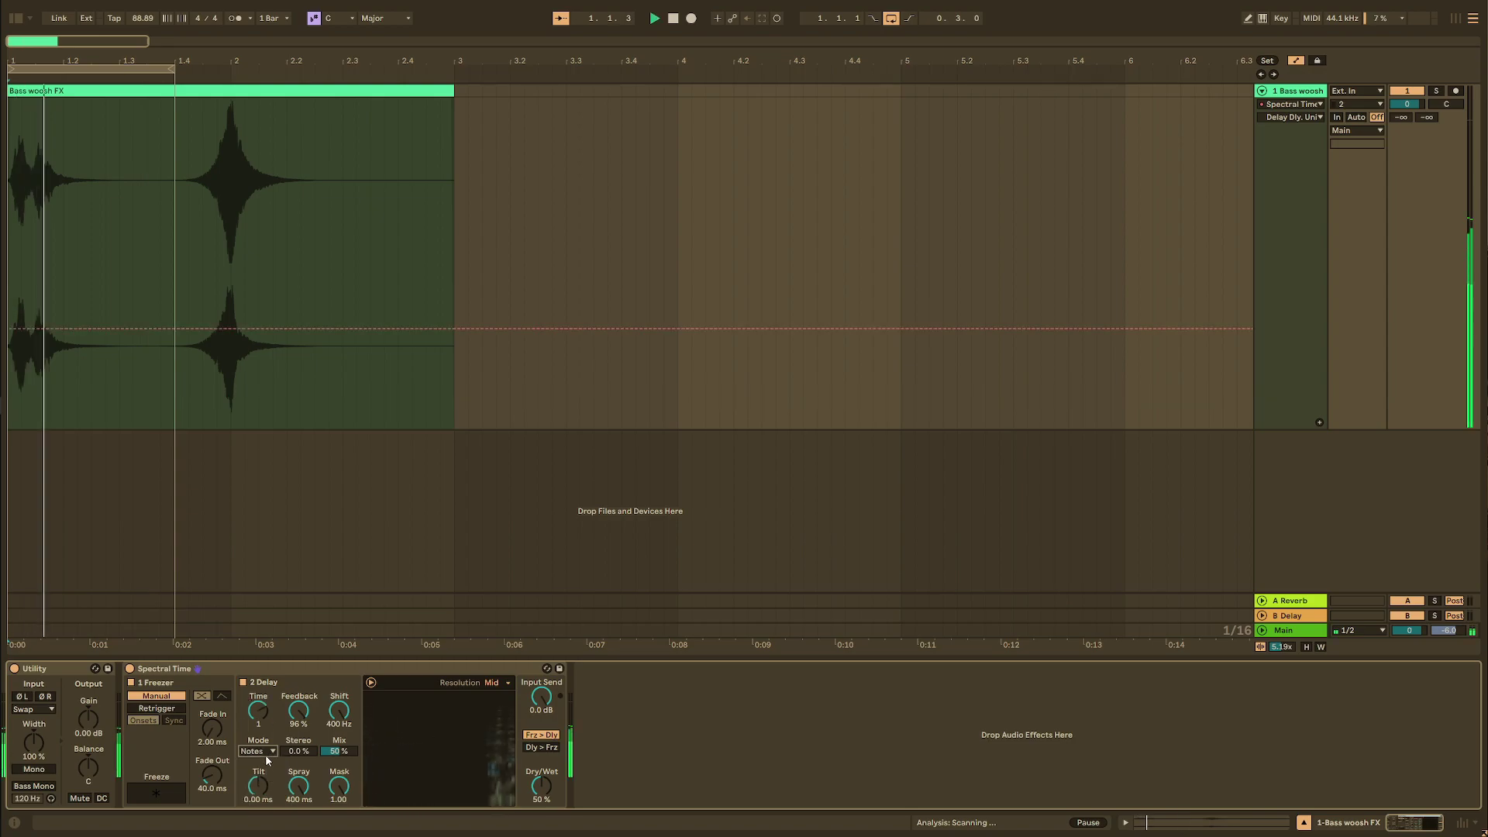
click(266, 753)
click(265, 787)
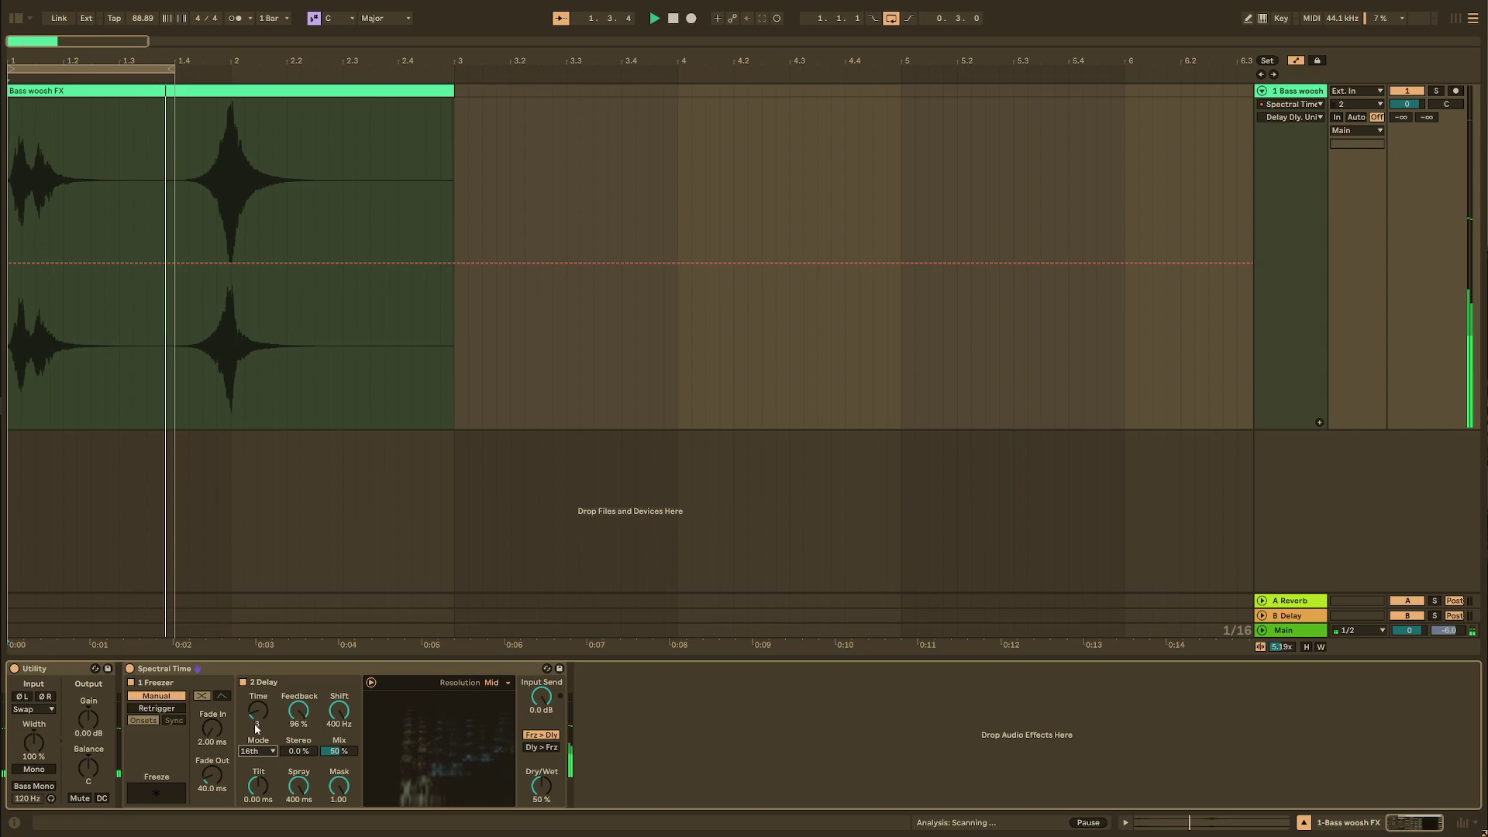
drag(258, 720, 258, 682)
key(space)
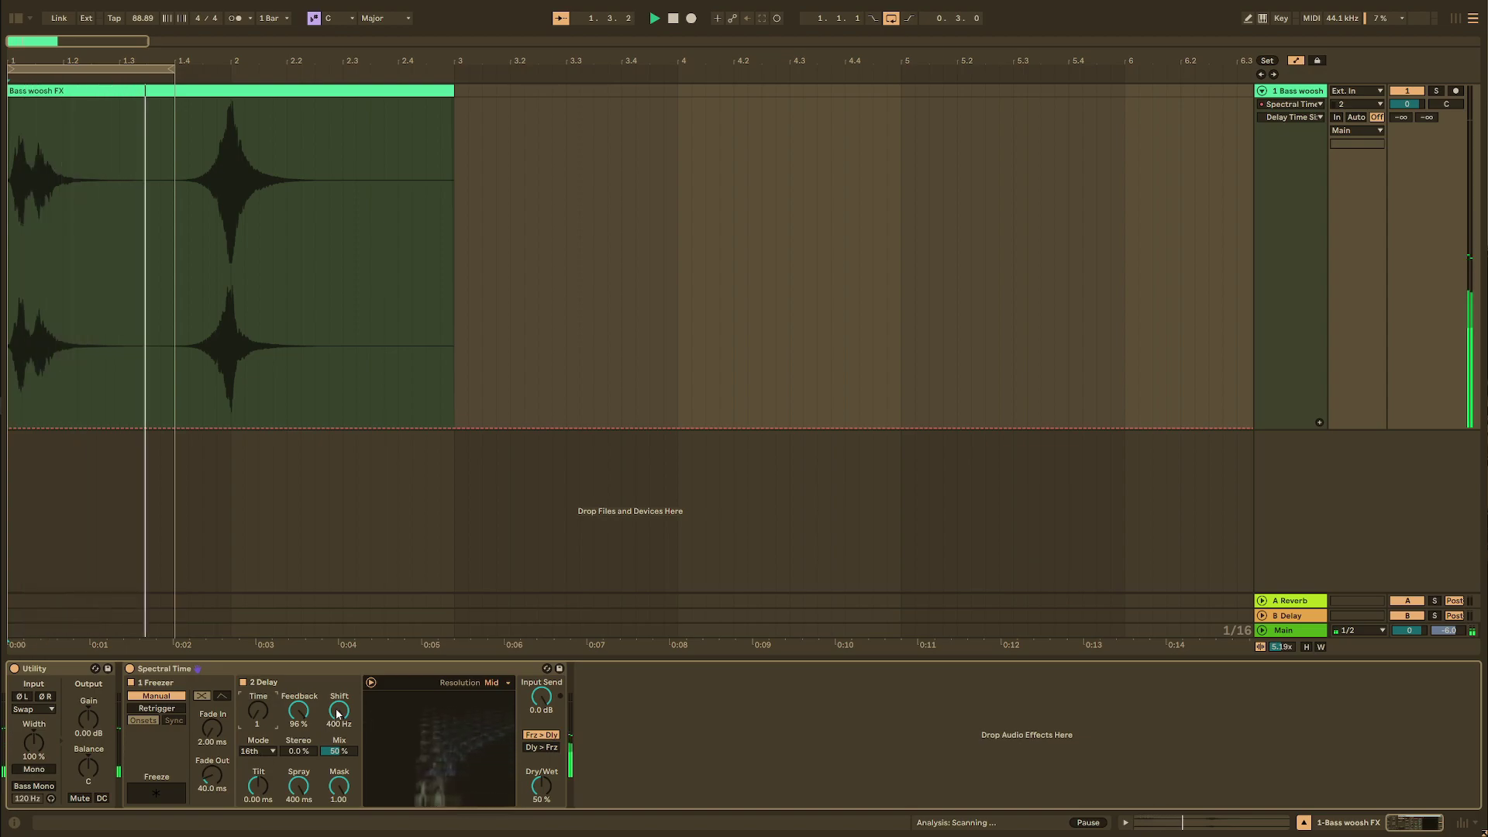
click(273, 752)
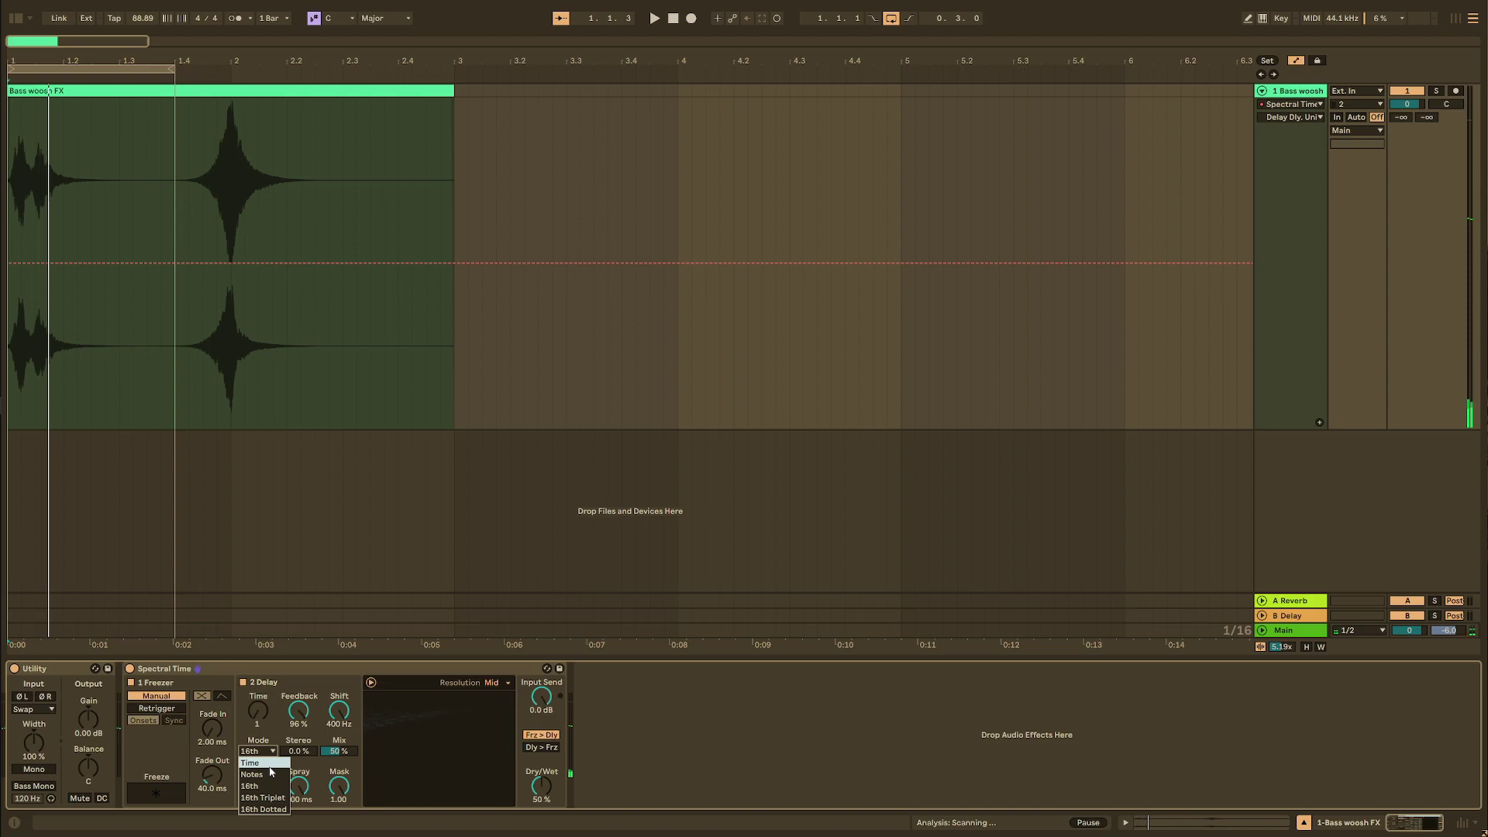
Set Spectral Time's Feedback to 100 %, Shift to -400 Hz and Resolution to Ultra, comparing the sound with the Freezer off and on.
key(space)
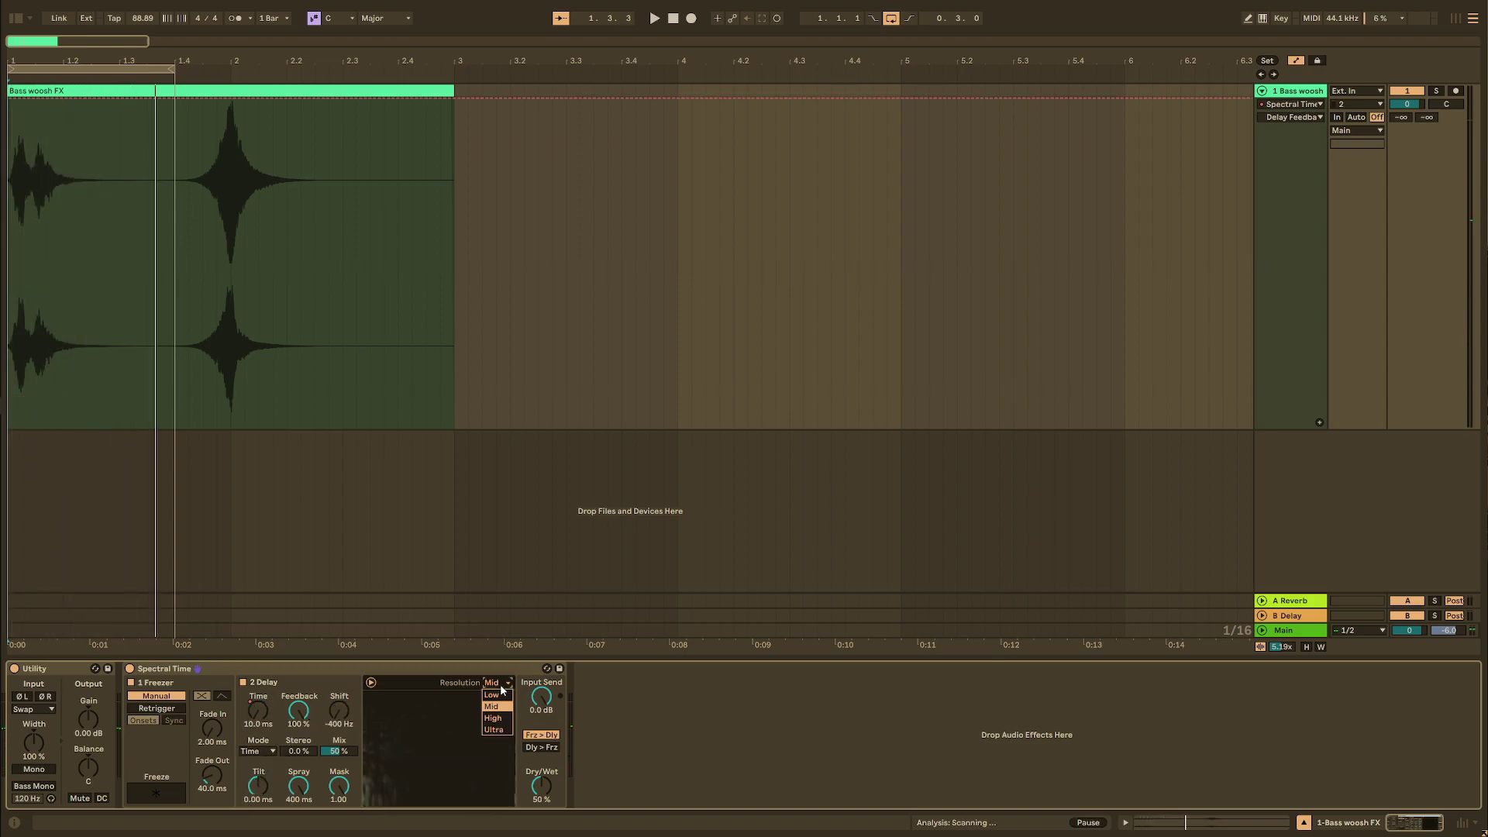
click(497, 730)
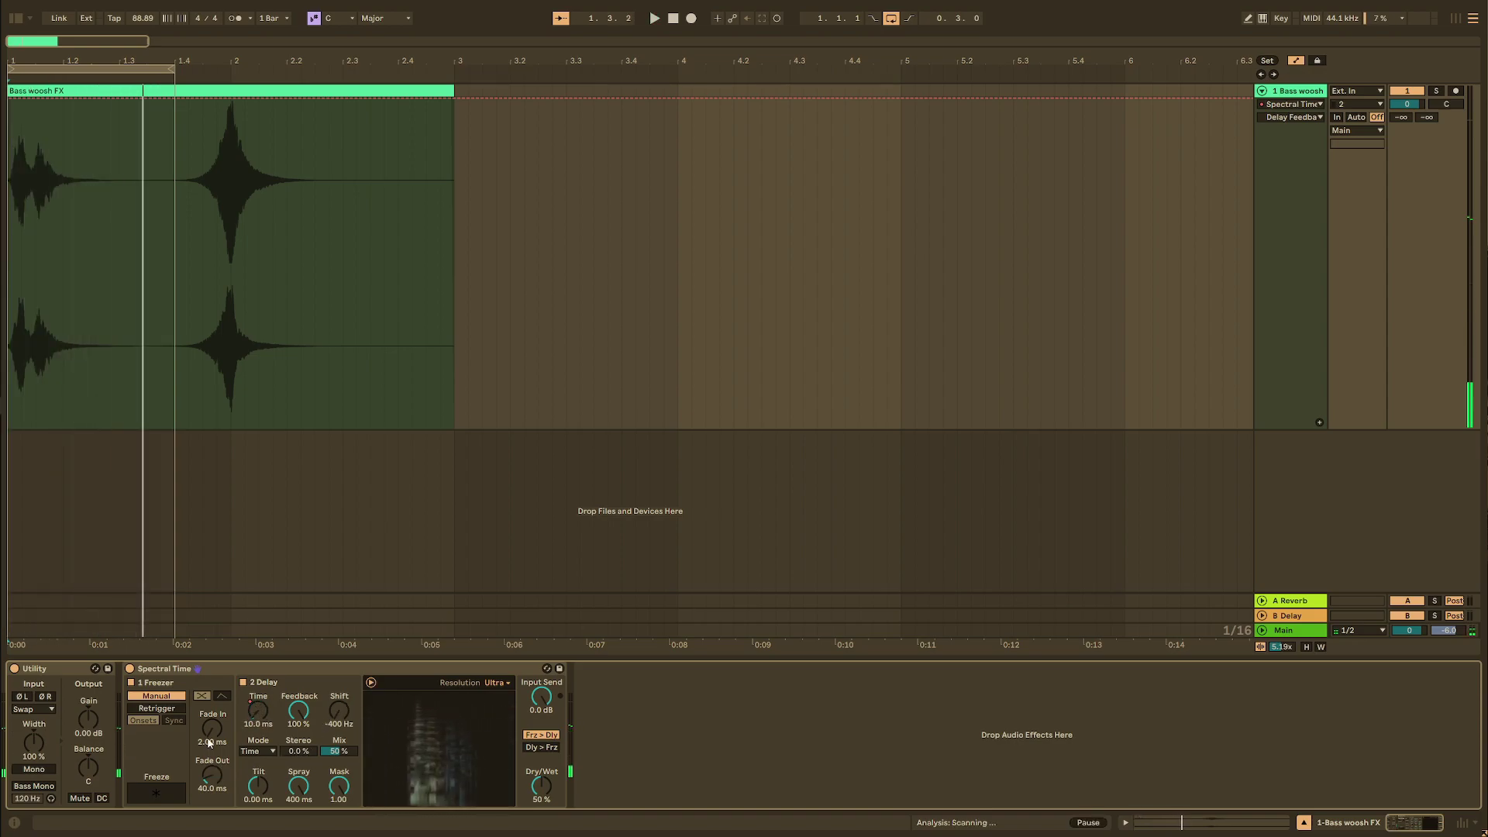
click(132, 683)
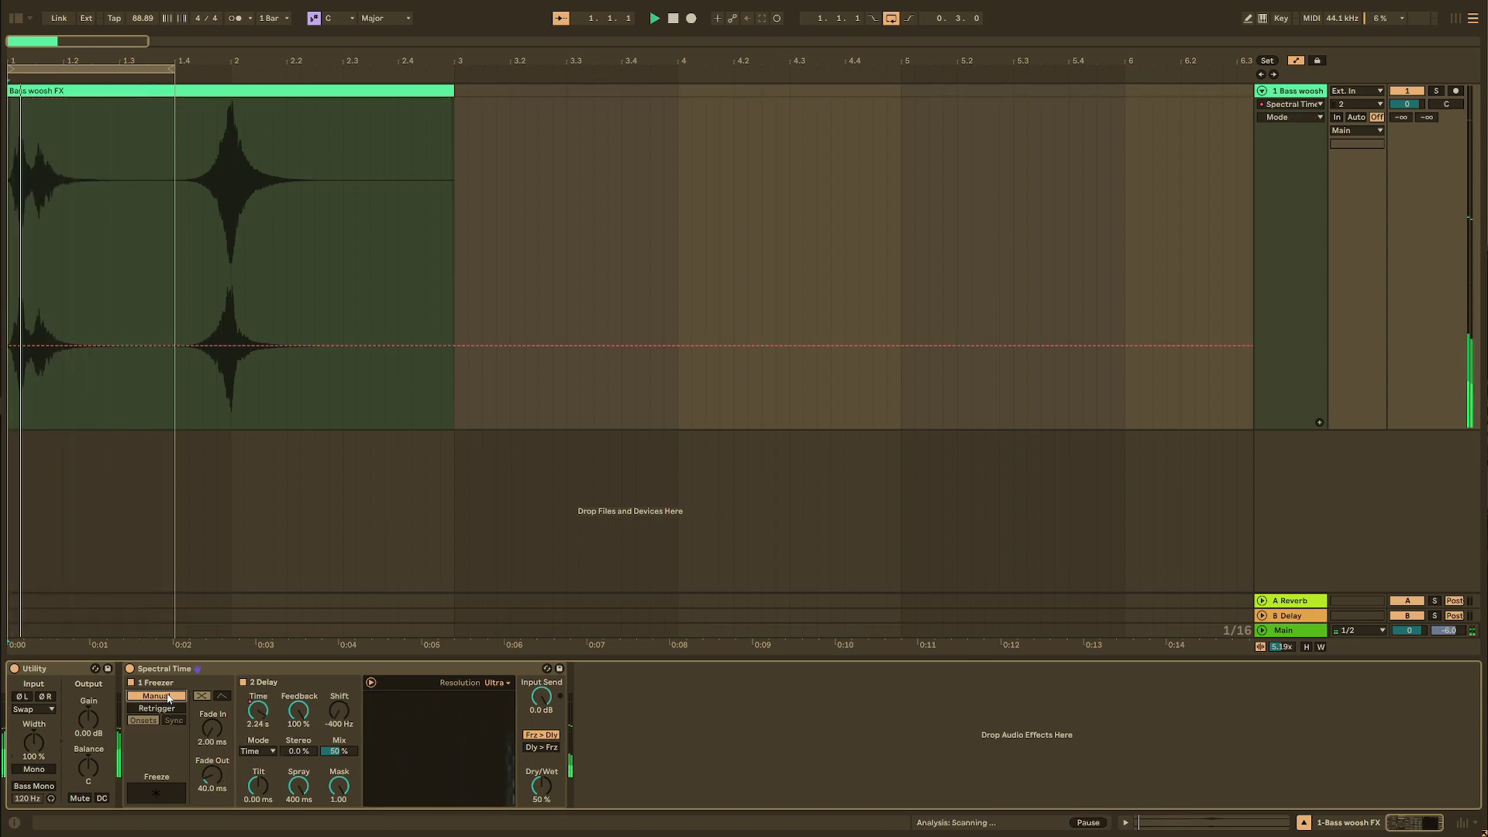
click(132, 683)
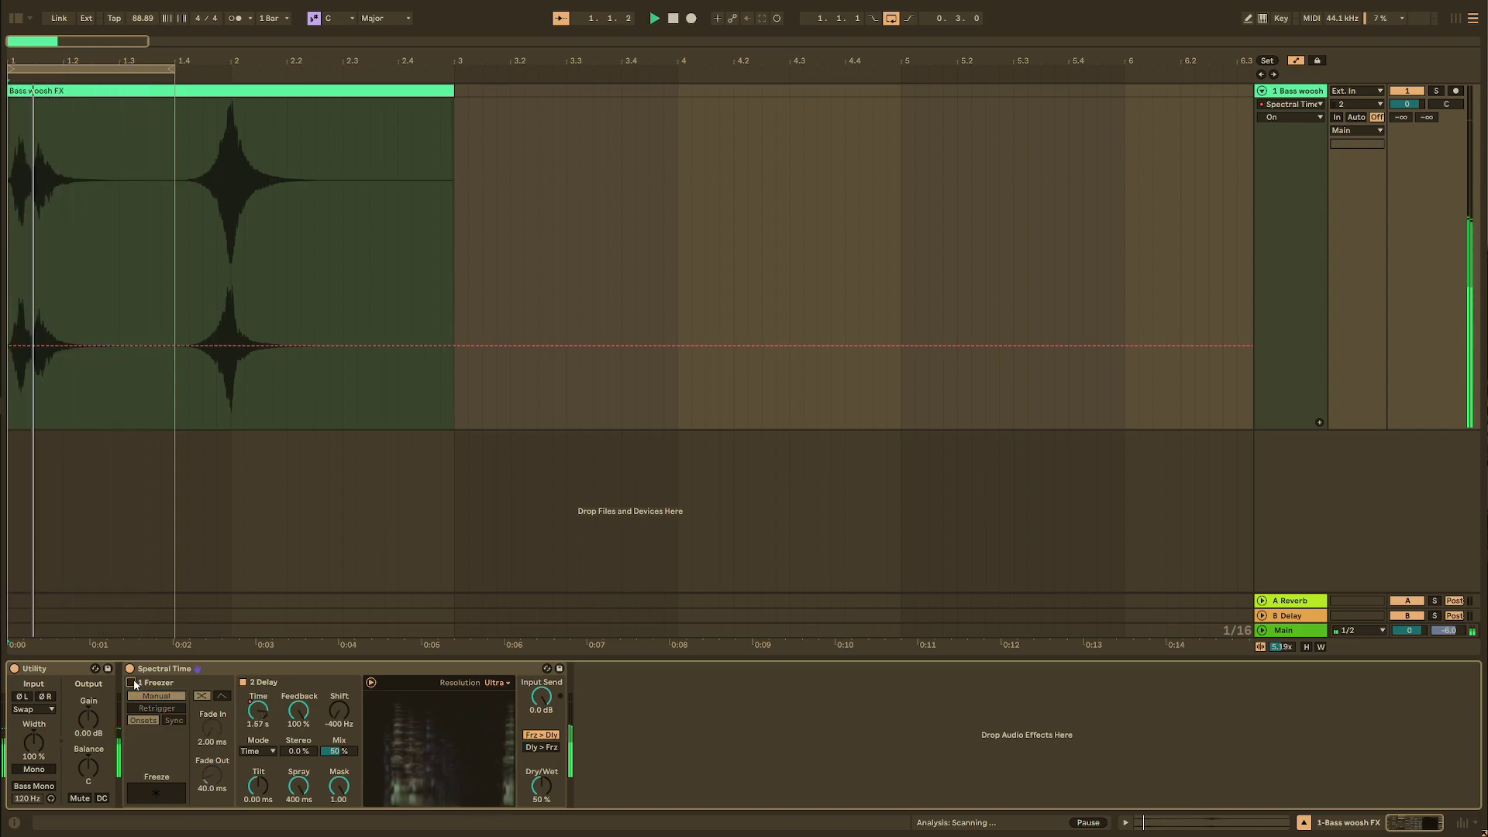
Audition positive and negative delay Tilt values, ending with Tilt at -2.00 s.
key(space)
click(255, 796)
key(space)
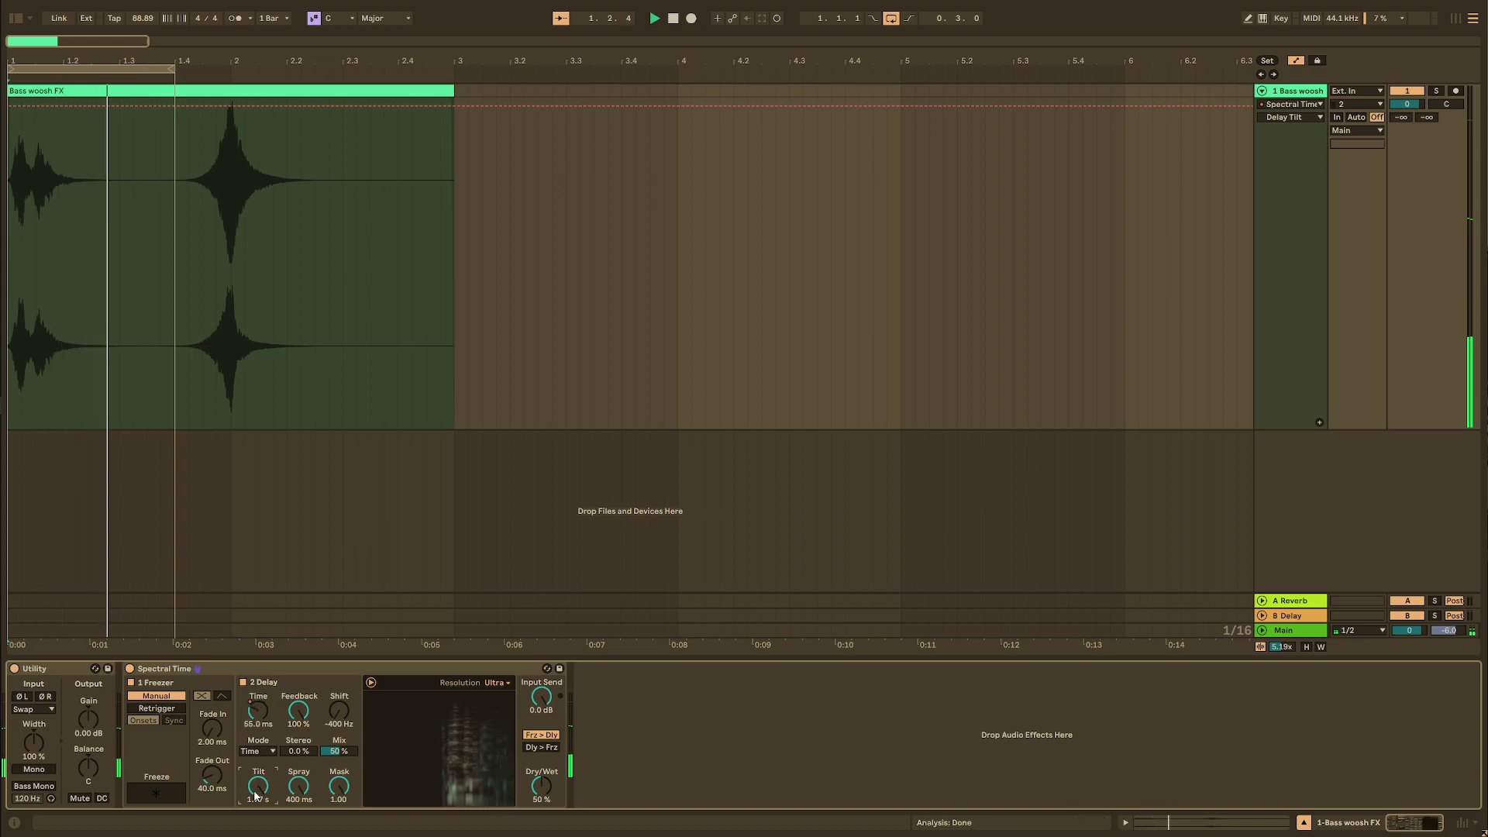
drag(254, 796, 254, 836)
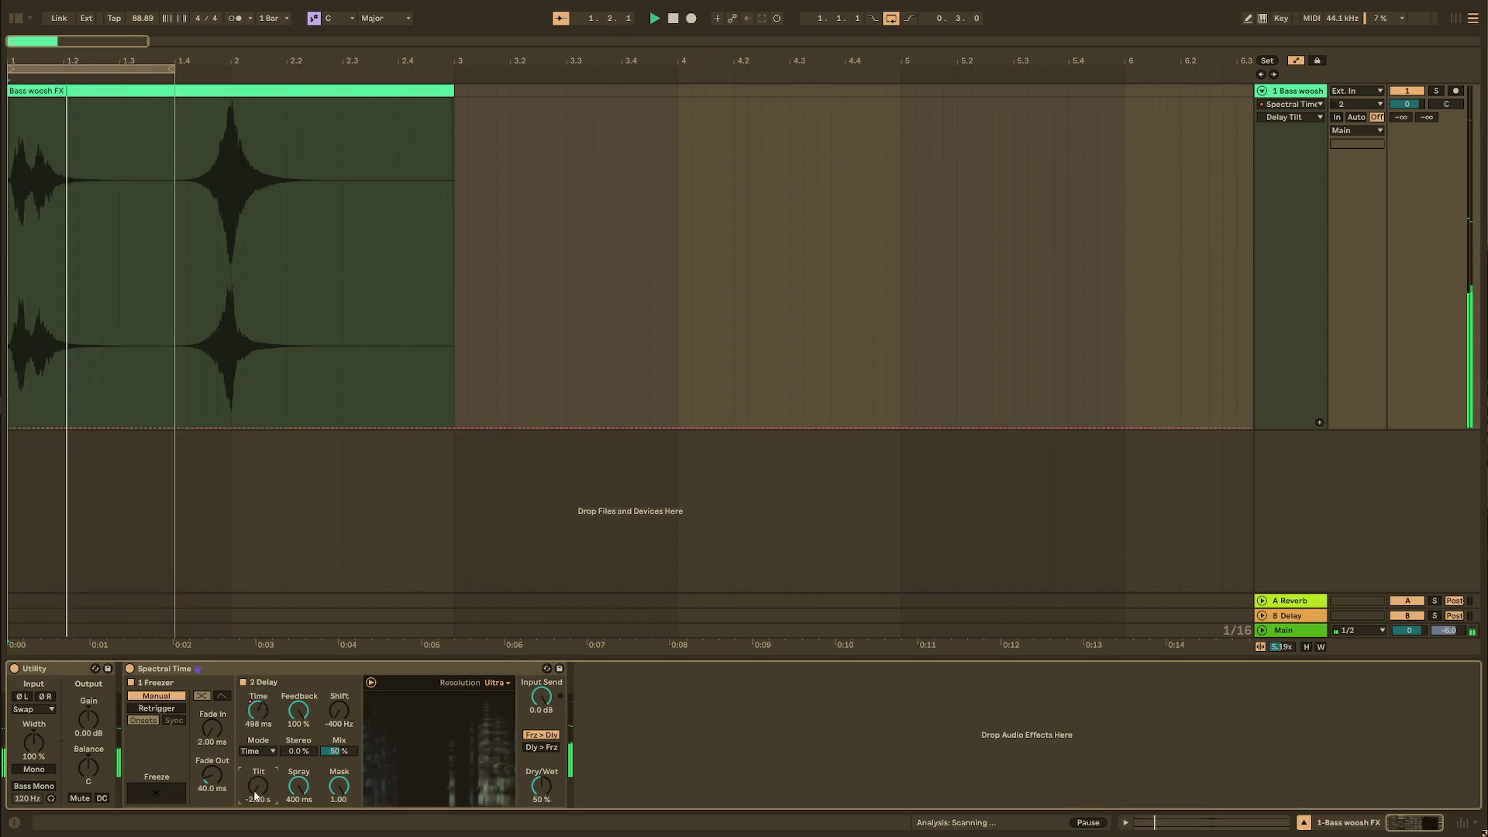
Reset the delay's Shift to 0.00 Hz and set Feedback to 94 %, Mask to -1.00 and Spray to 0.00 ms.
click(340, 710)
key(Delete)
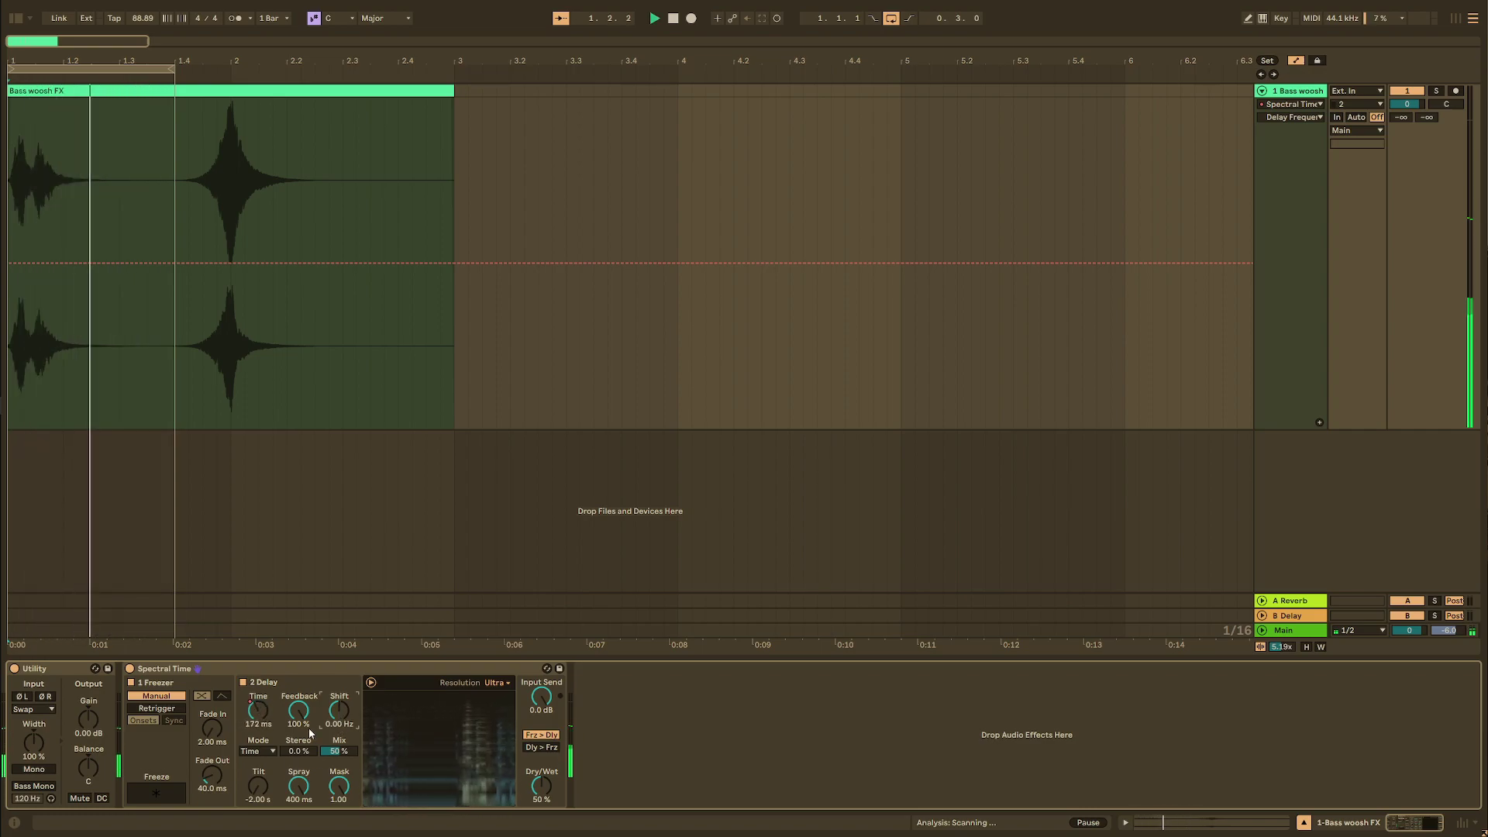
drag(299, 711, 299, 720)
mouse_move(340, 786)
mouse_down()
mouse_move(340, 836)
mouse_move(298, 833)
mouse_up()
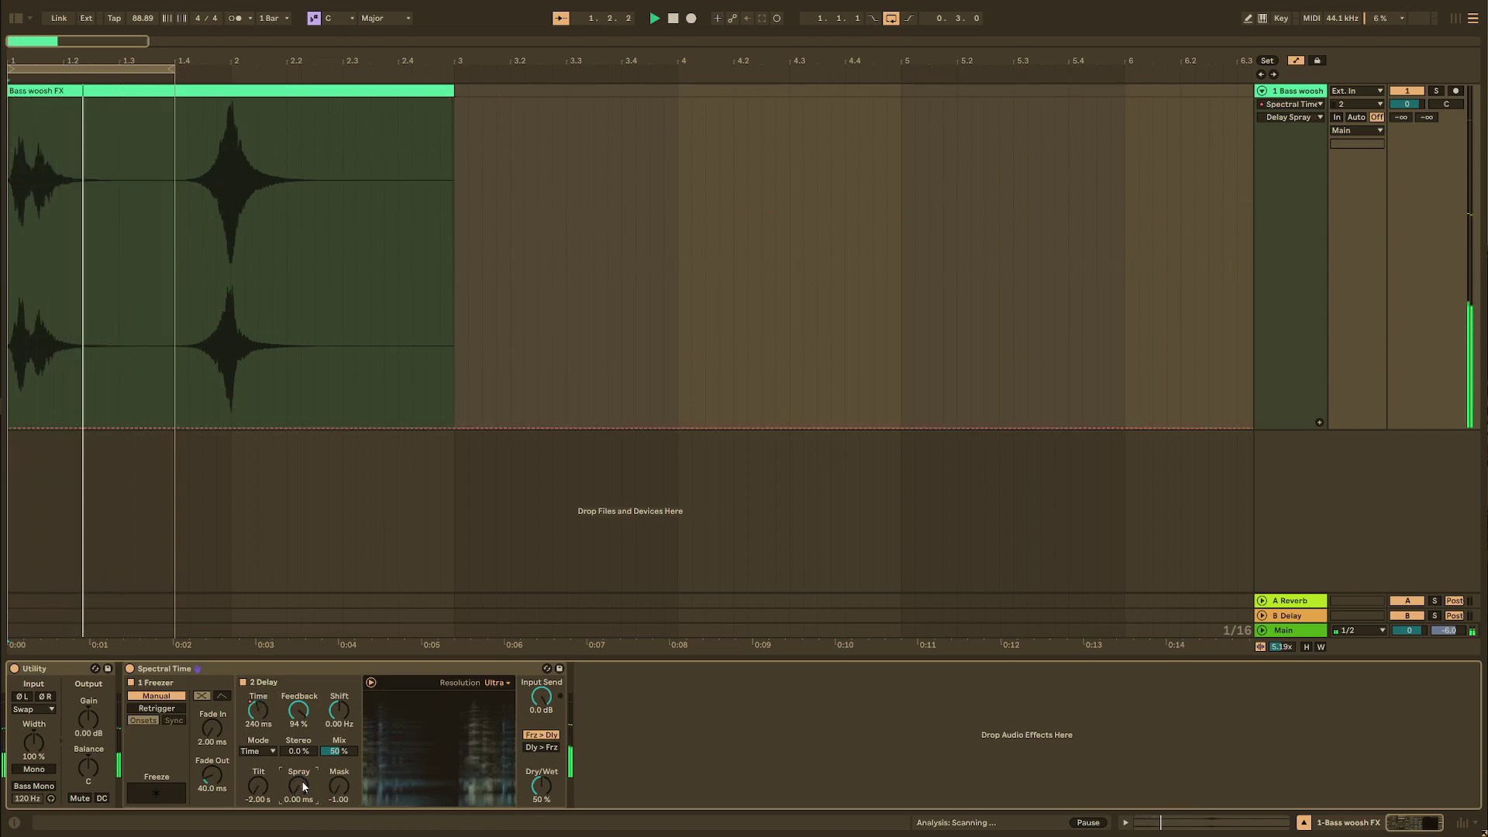
Set the delay's Tilt to 5.60 ms, Shift to -140 Hz and Feedback to 99 % while the loop plays.
drag(258, 787, 259, 755)
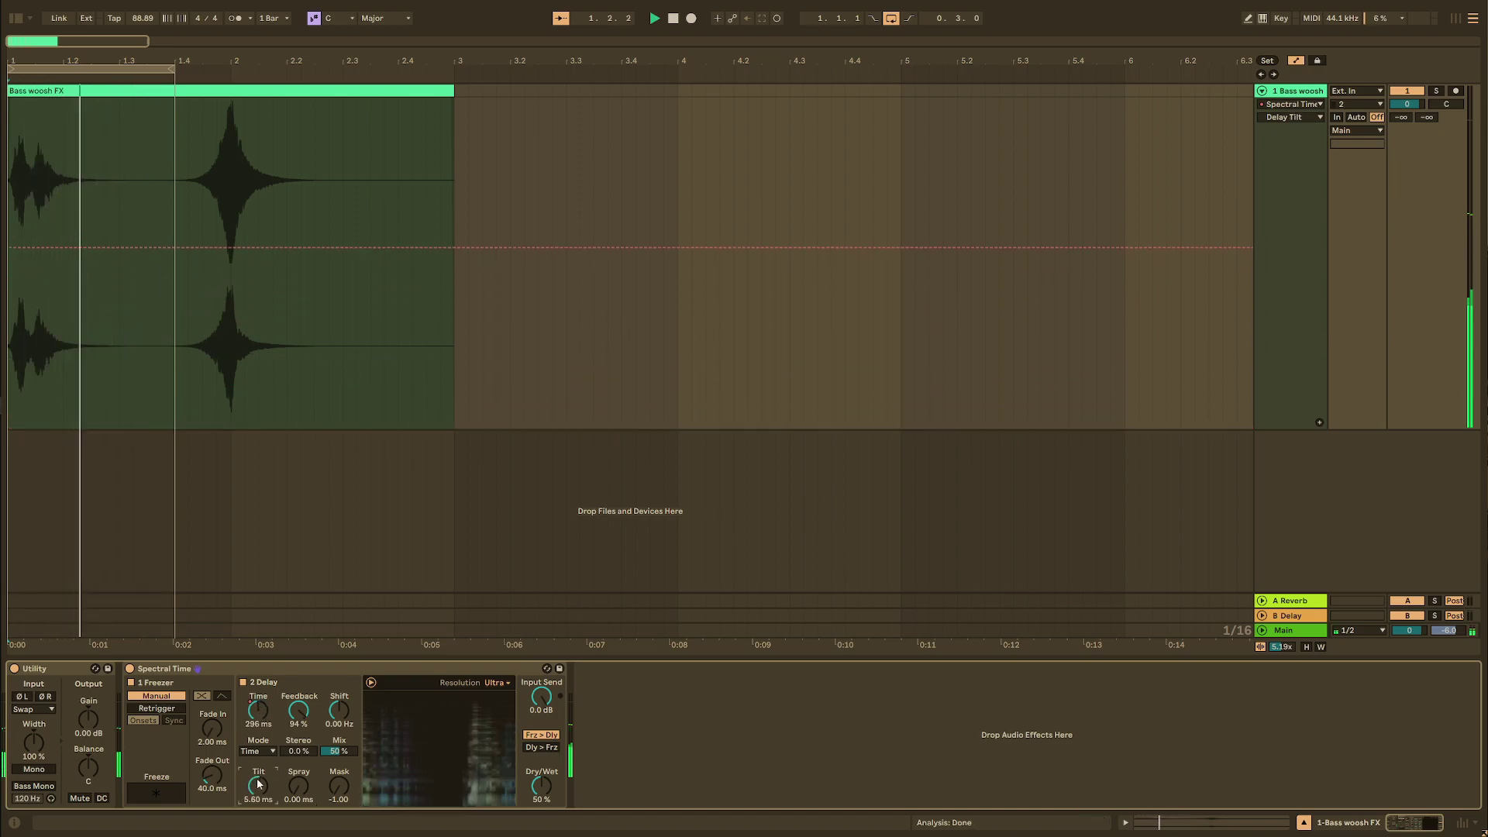
drag(339, 706, 338, 710)
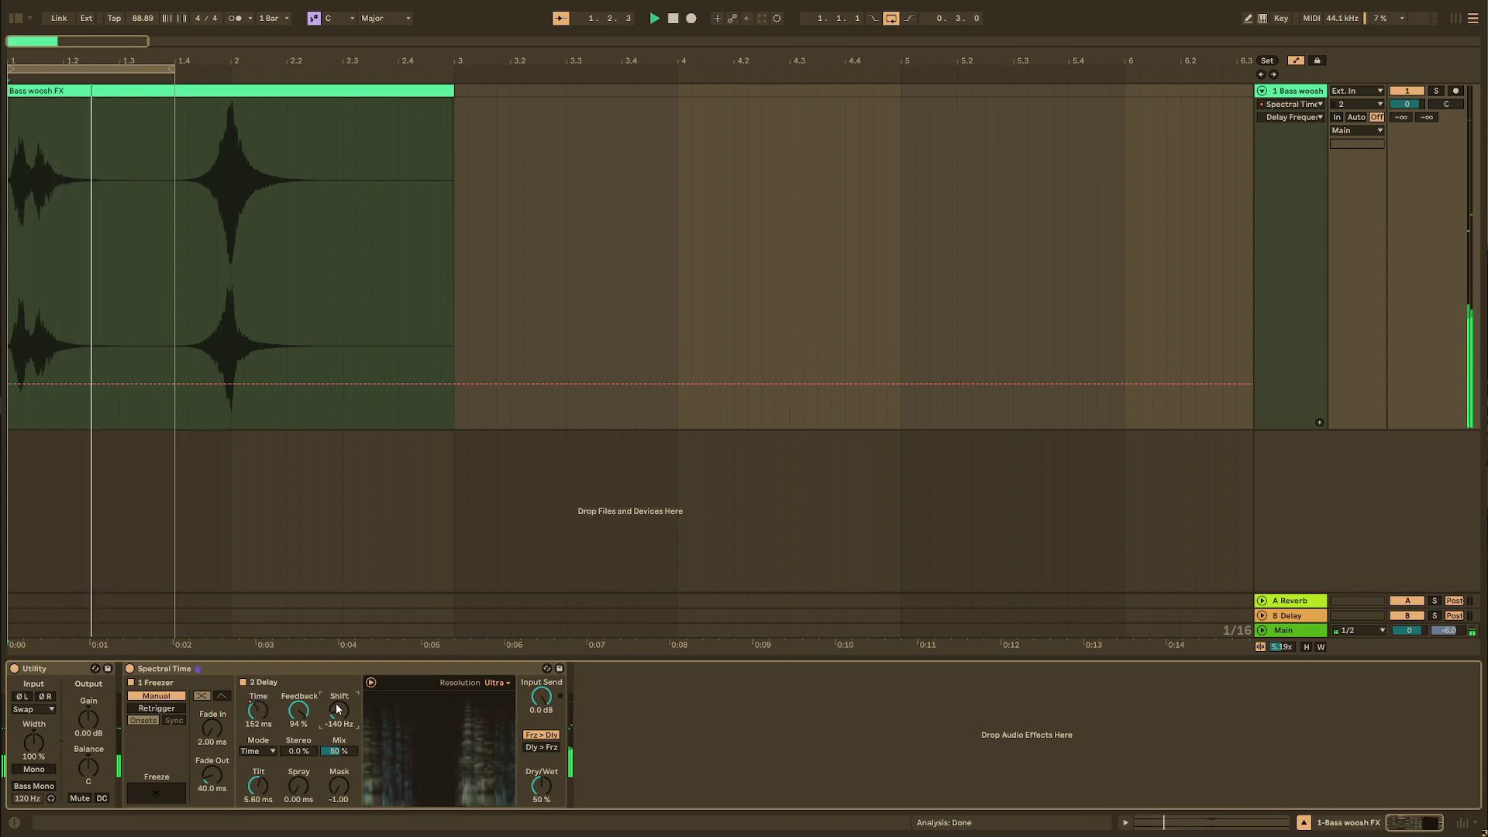
drag(314, 716, 314, 707)
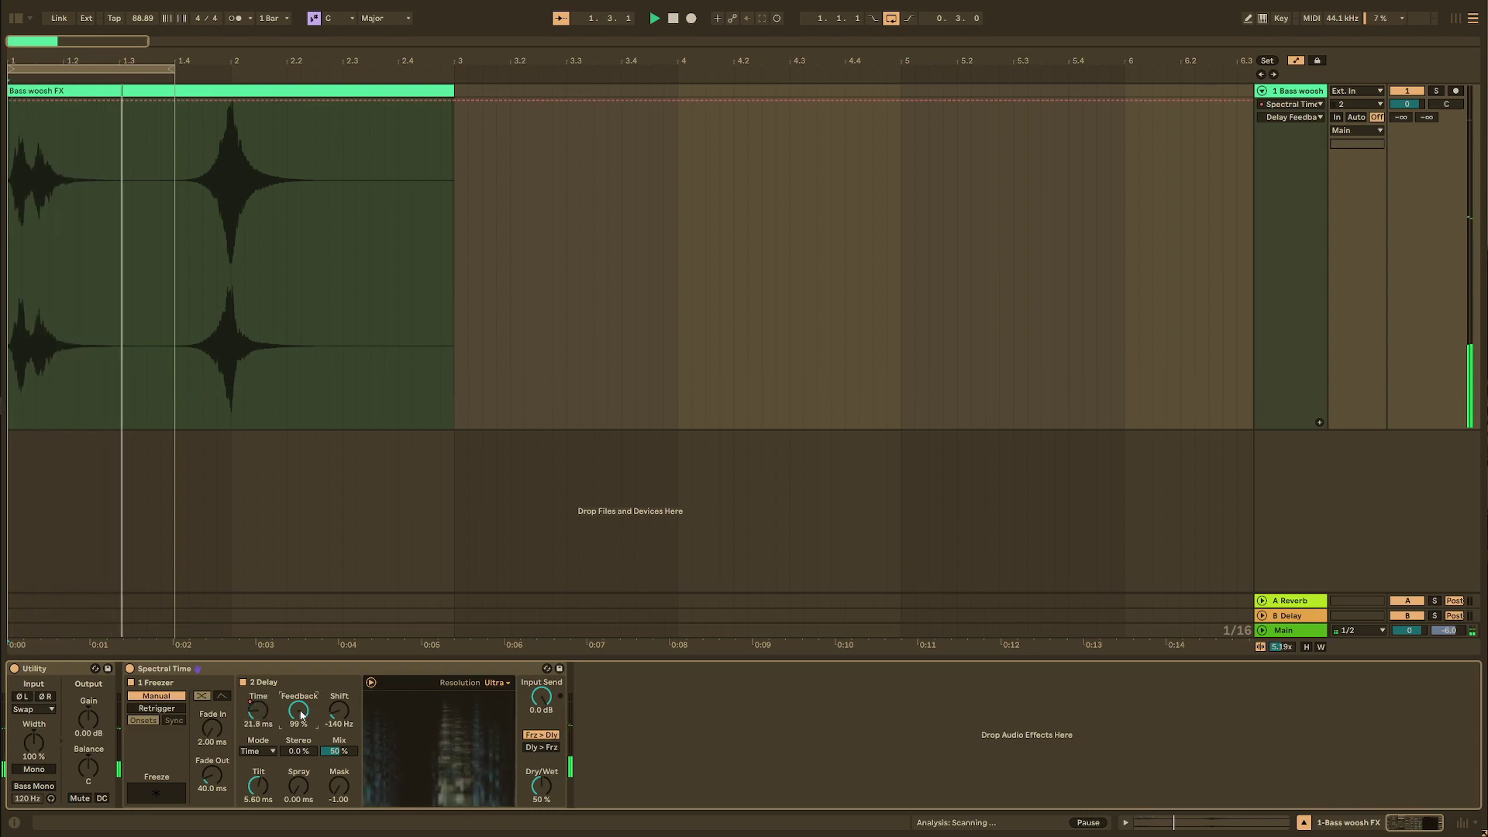
Stretch the descending delay Time automation ramp to end at 1.4.3 and extend the loop to the same point.
click(261, 712)
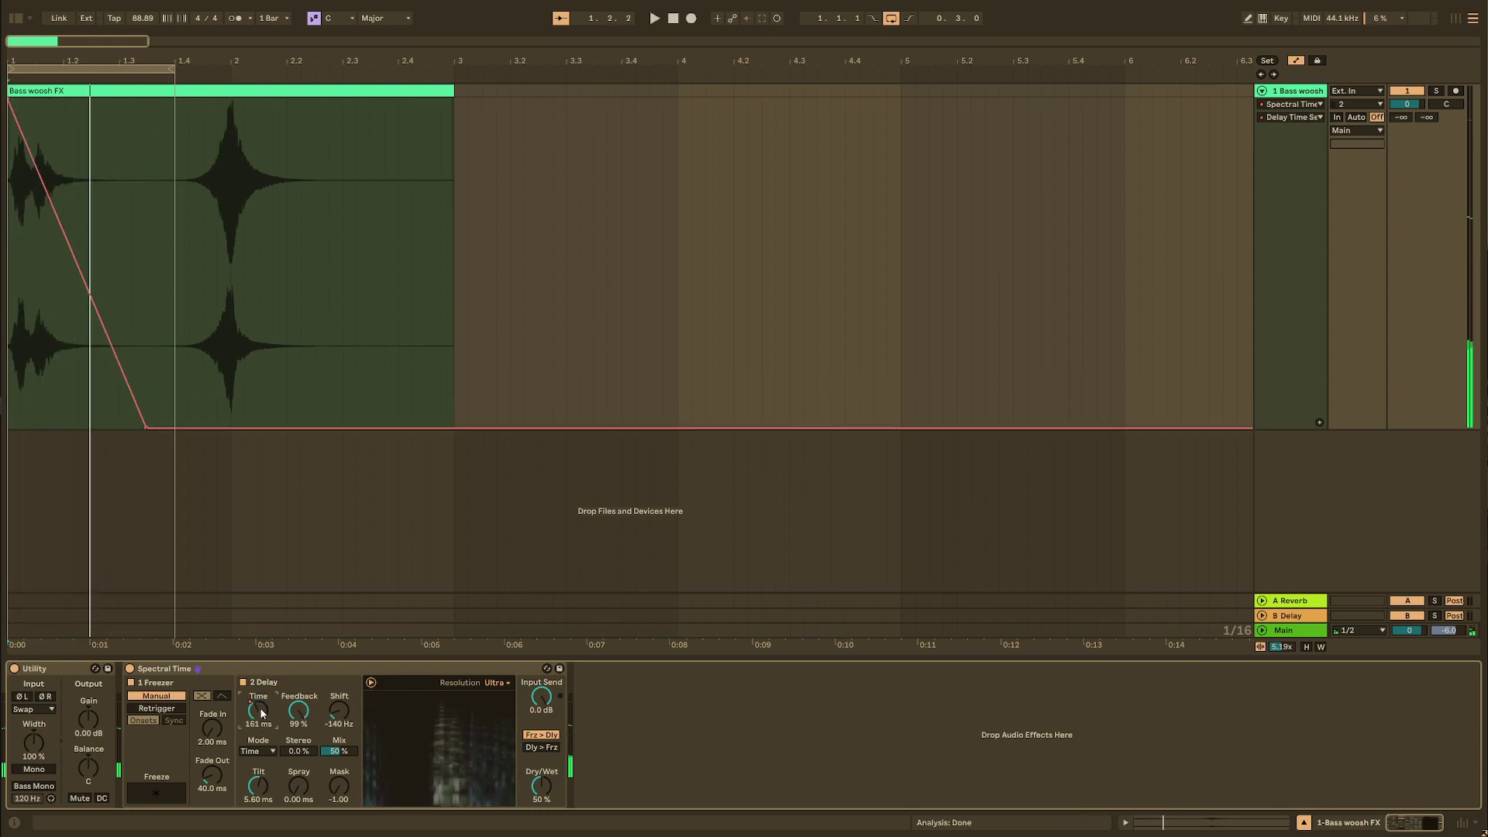
drag(145, 429, 216, 427)
drag(172, 68, 204, 74)
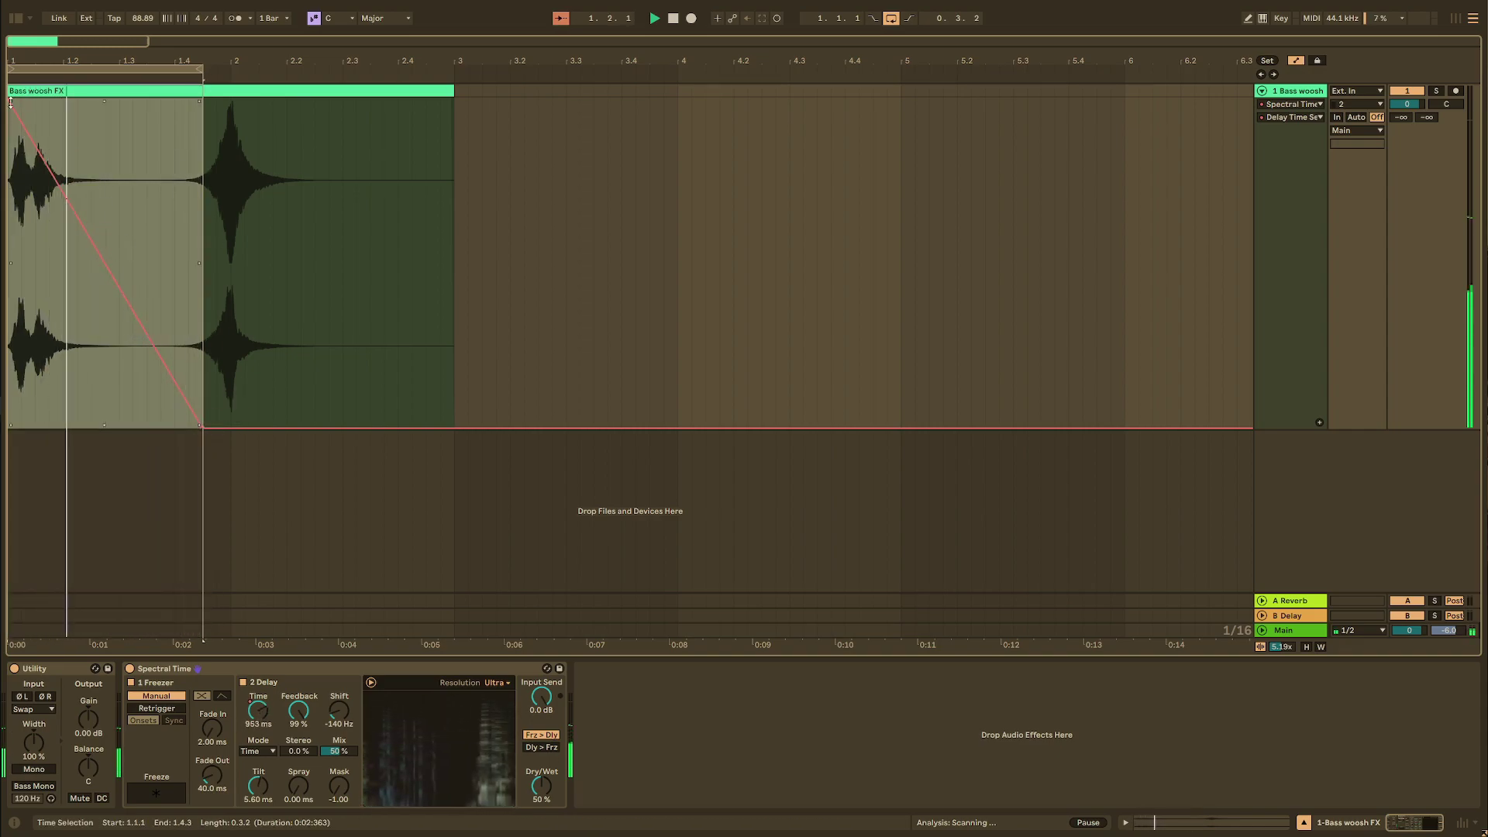
drag(37, 158, 67, 106)
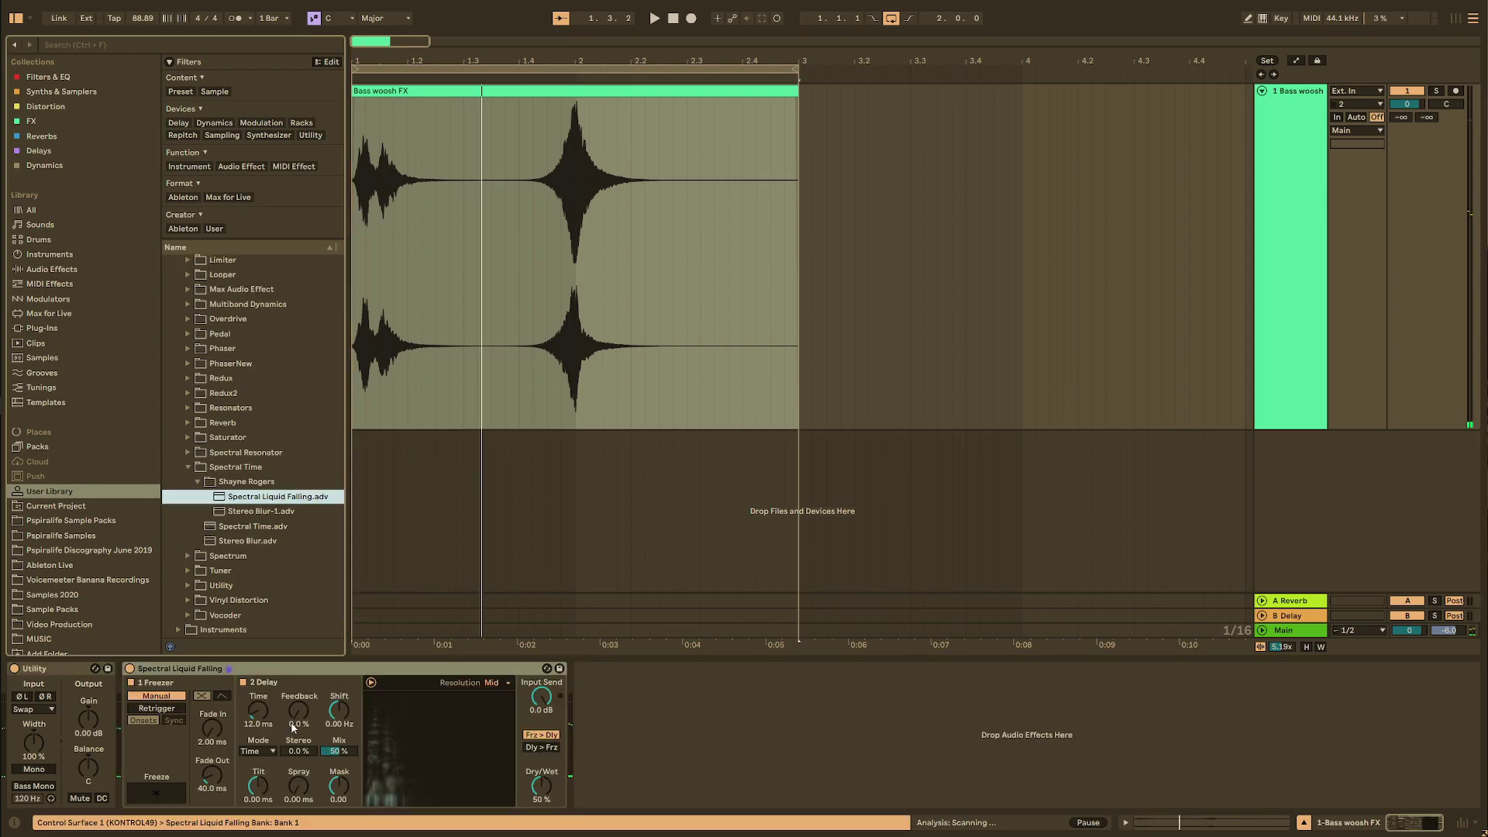
Play the loop with the Spectral Liquid Falling preset, setting the delay's Feedback to 88 % and Time to 1.02 s.
key(space)
drag(298, 712, 298, 644)
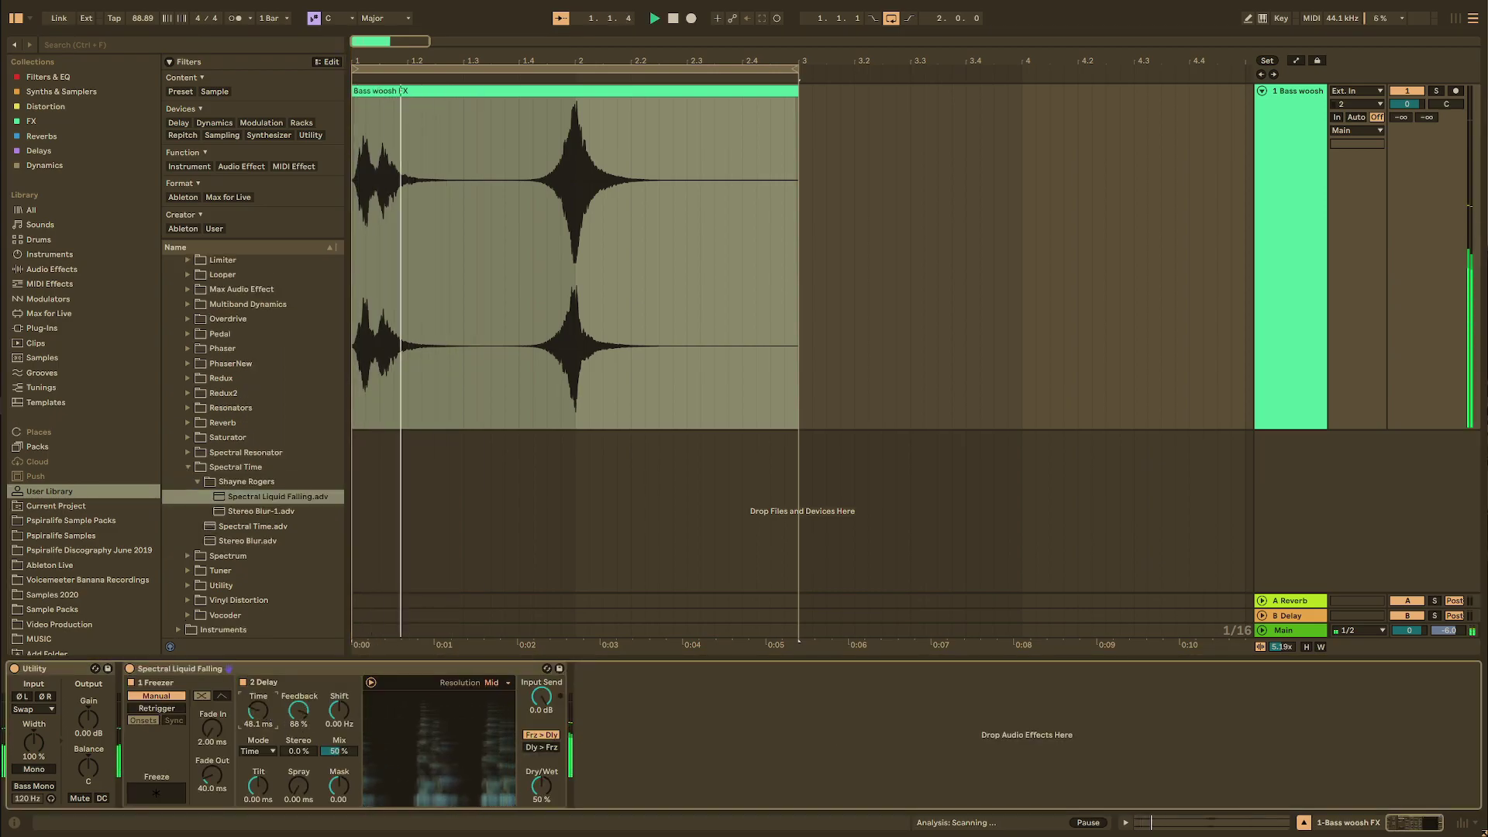
drag(258, 712, 258, 673)
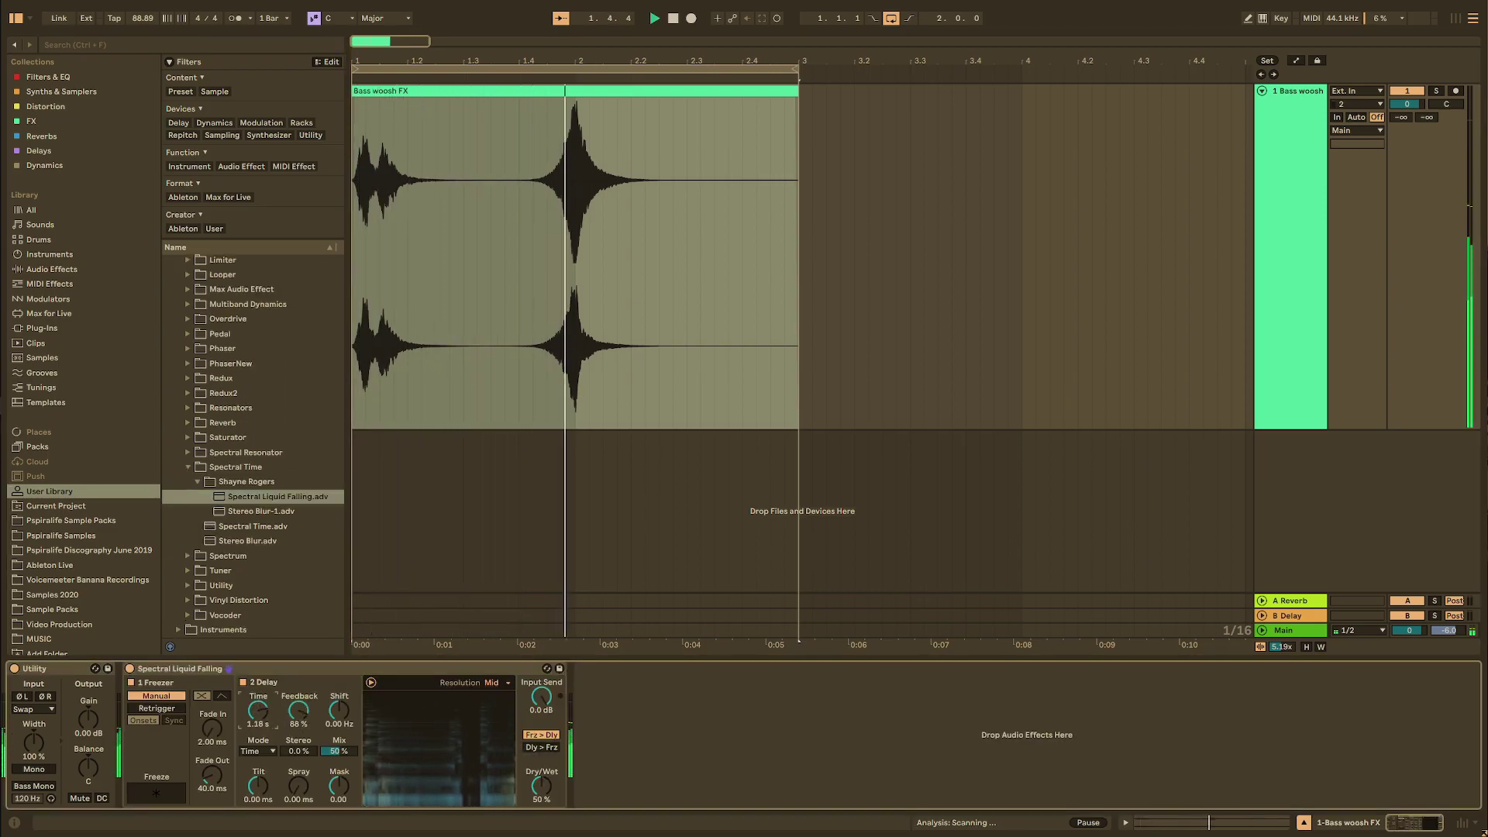
key(space)
drag(266, 714, 266, 713)
Switch the Freezer to Retrigger and set the delay's Spray to 369 ms, Mask to 1.00, Stereo to 100 % and Time to 22.0 ms.
click(156, 709)
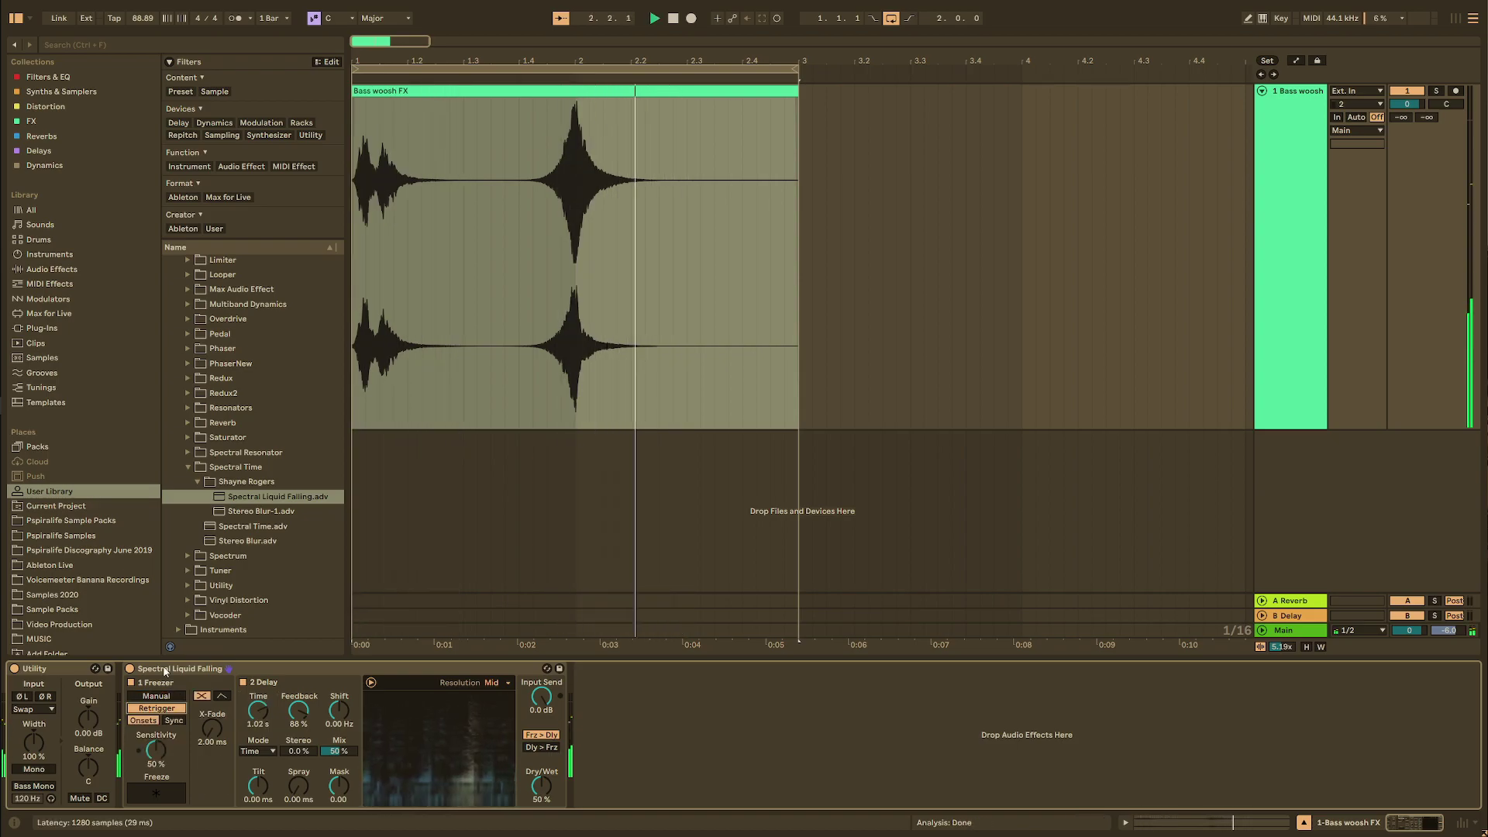
drag(296, 791, 296, 772)
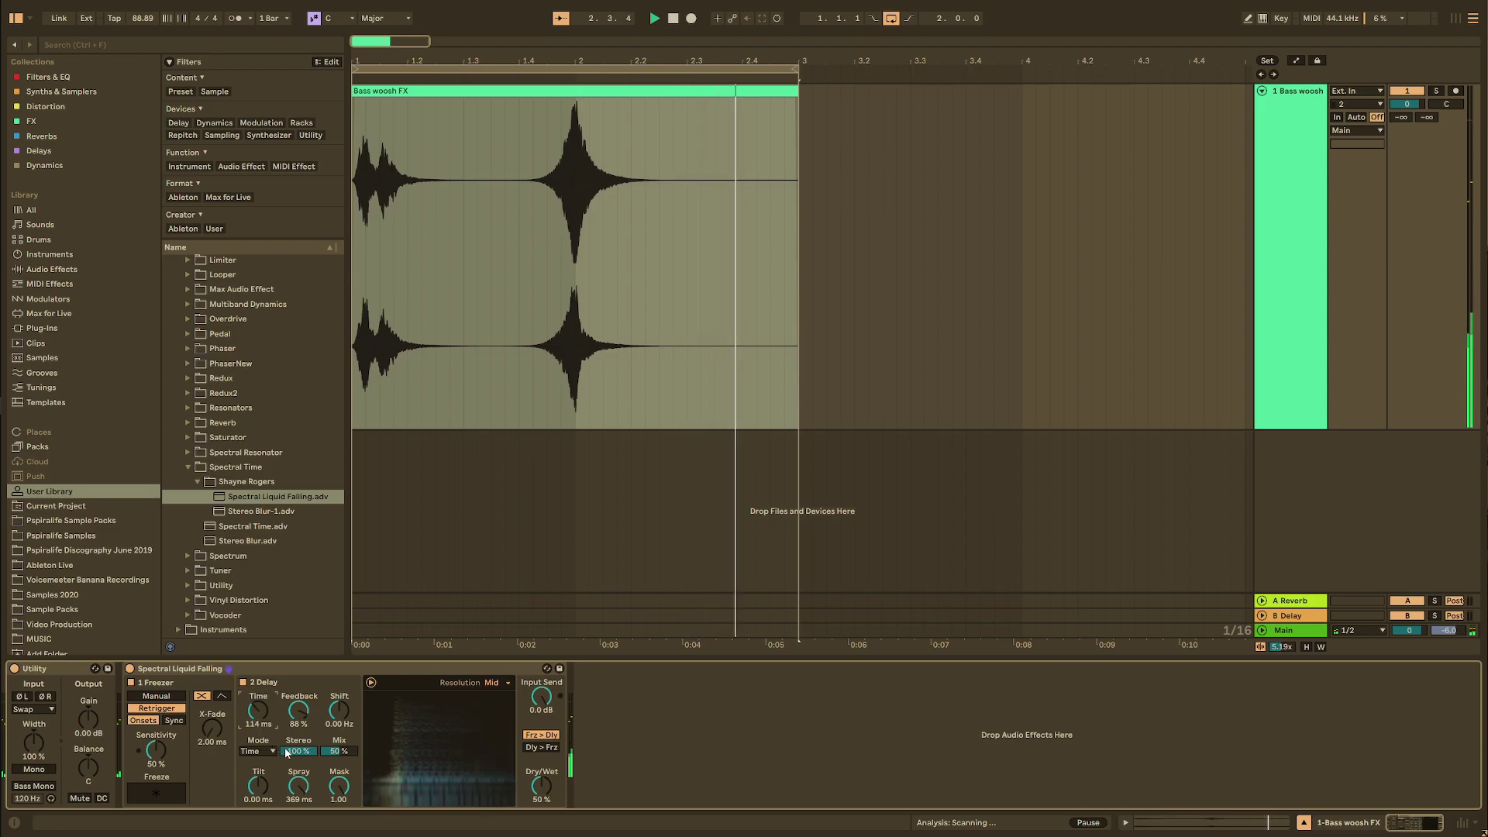
drag(266, 714, 266, 745)
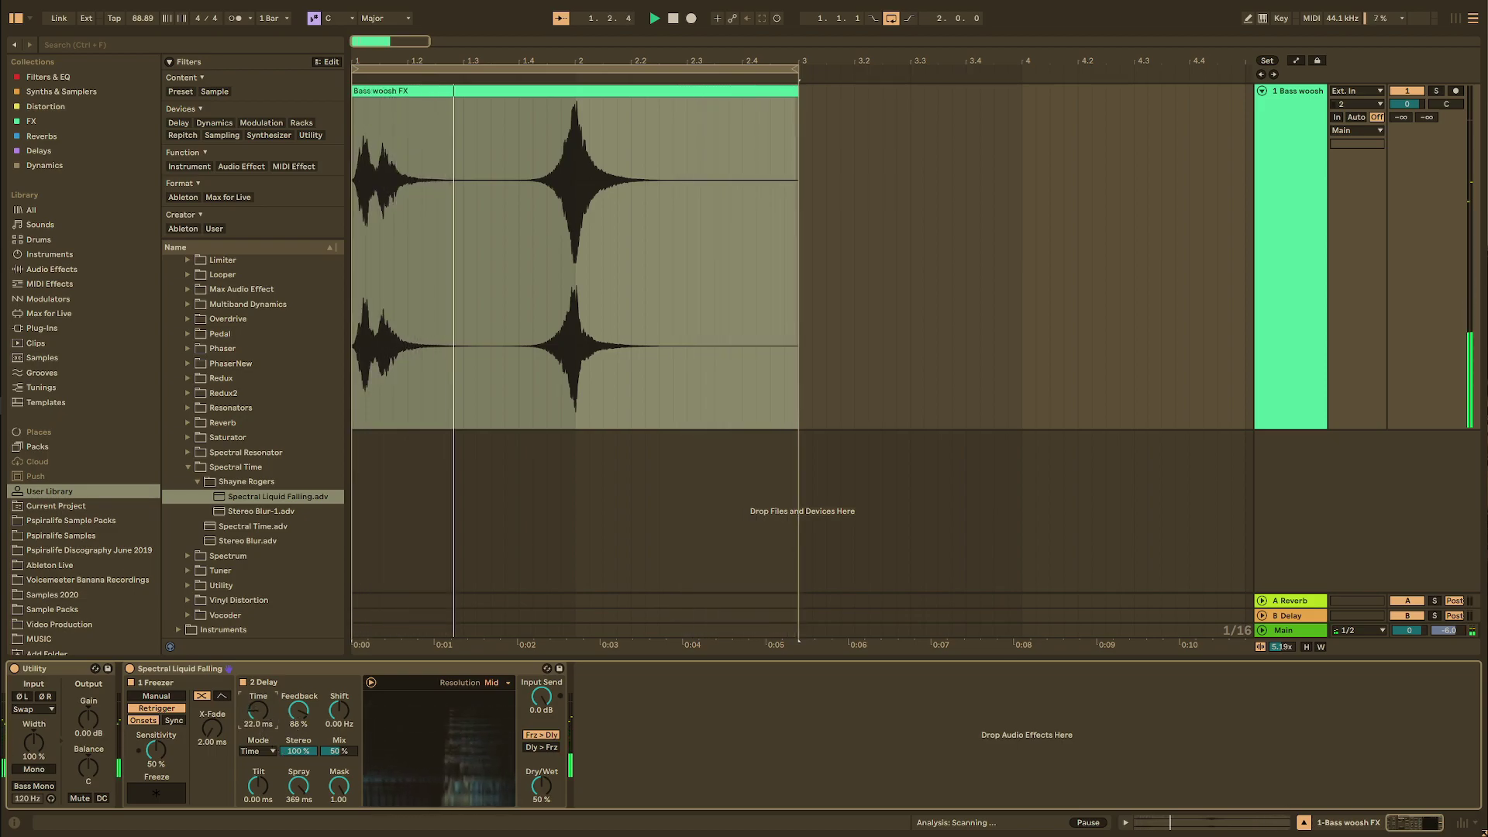
Replace the Spectral Time device on the bass whoosh track with a Spectral Resonator.
key(Delete)
click(41, 270)
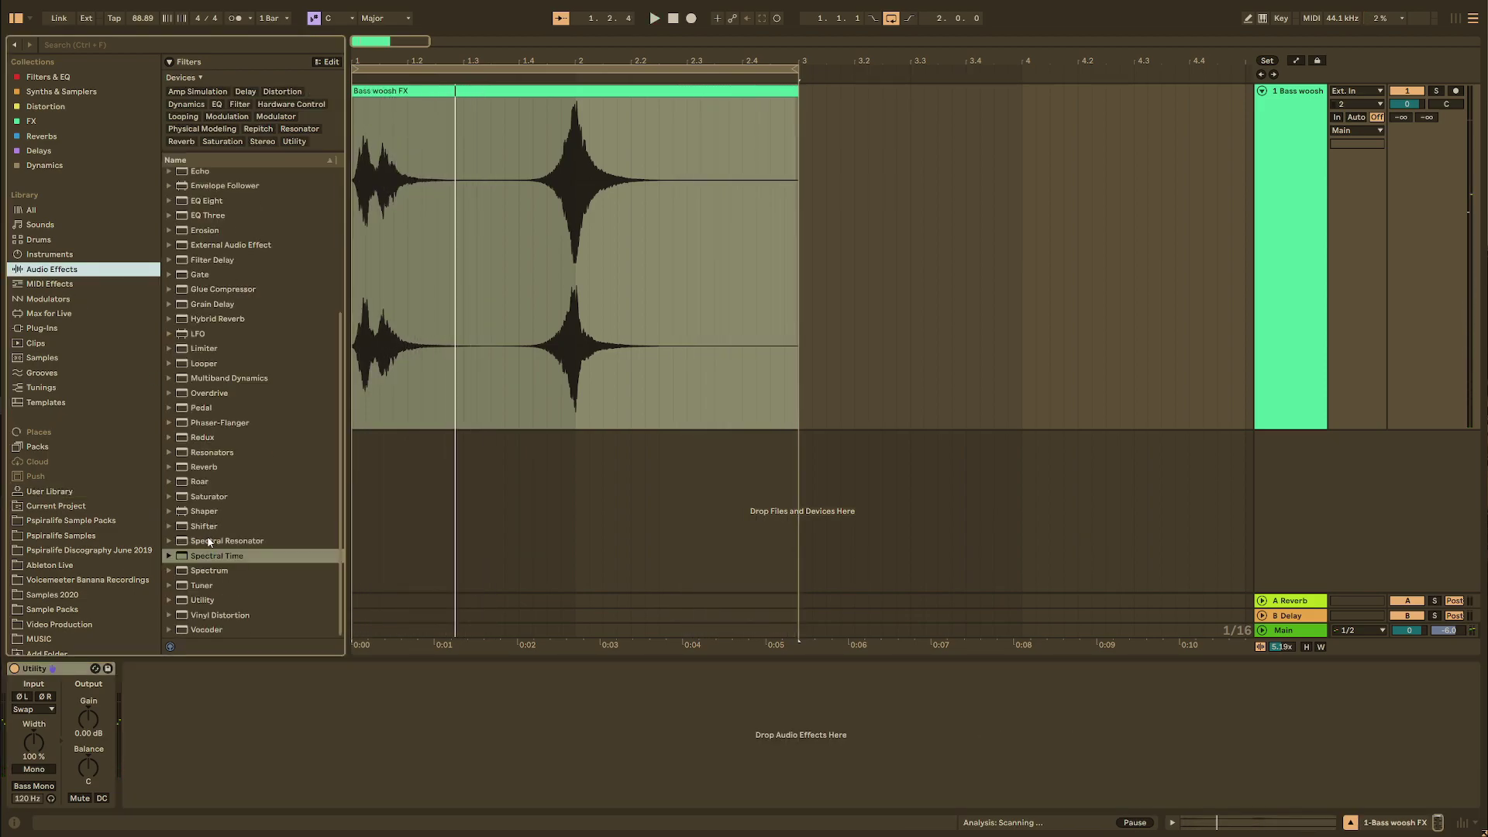
double_click(208, 541)
Audition low Freq and longer Decay values on the Spectral Resonator, ending with Freq at 37.8 Hz and Decay at 5.12 s.
key(space)
mouse_move(206, 715)
mouse_down()
mouse_move(205, 737)
mouse_move(209, 719)
mouse_up()
key(space)
key(space)
key(space)
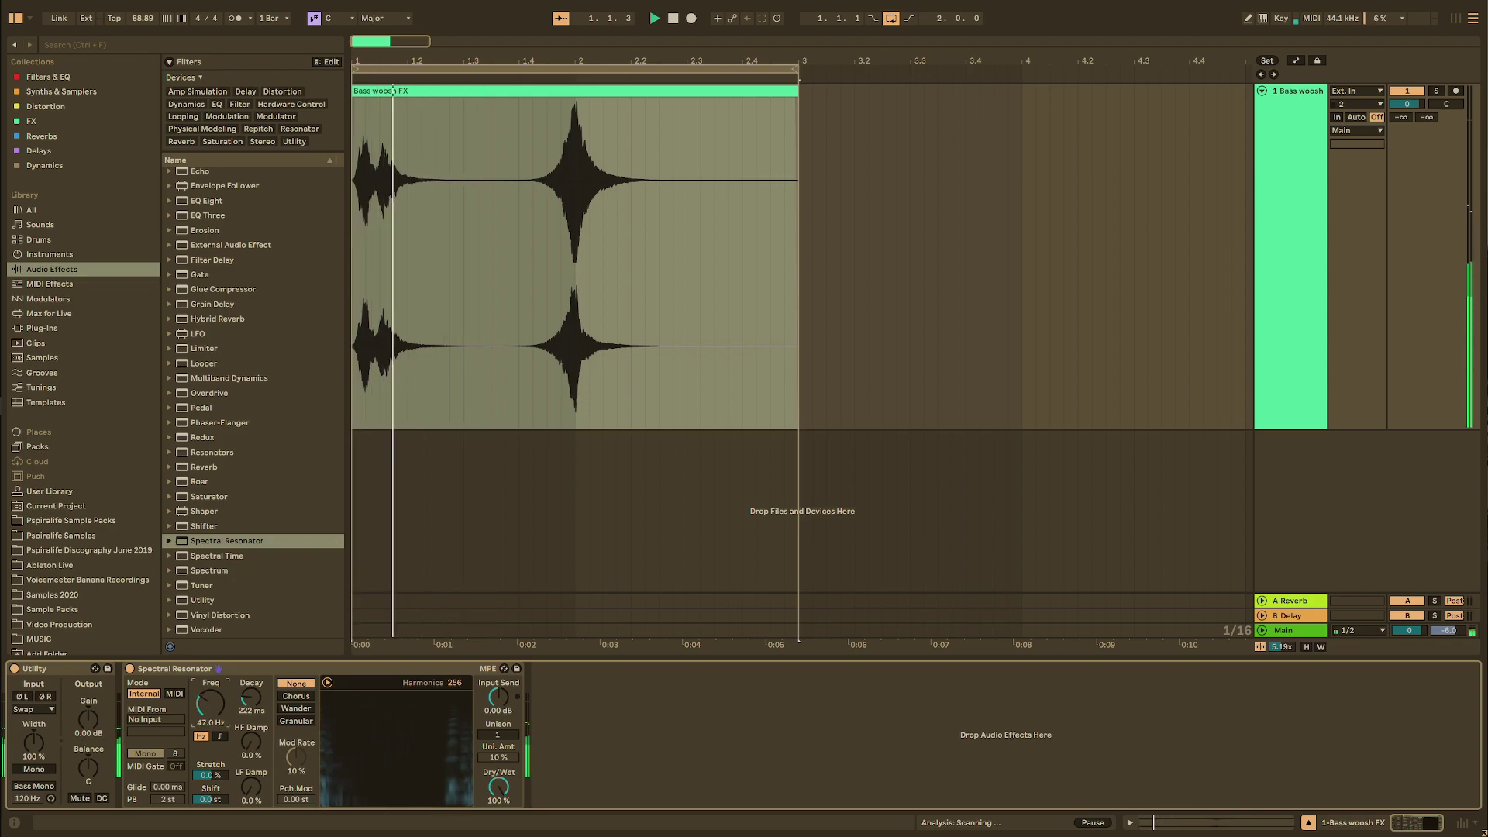
key(space)
mouse_move(208, 710)
mouse_down()
mouse_move(209, 736)
mouse_move(208, 668)
mouse_move(208, 695)
mouse_up()
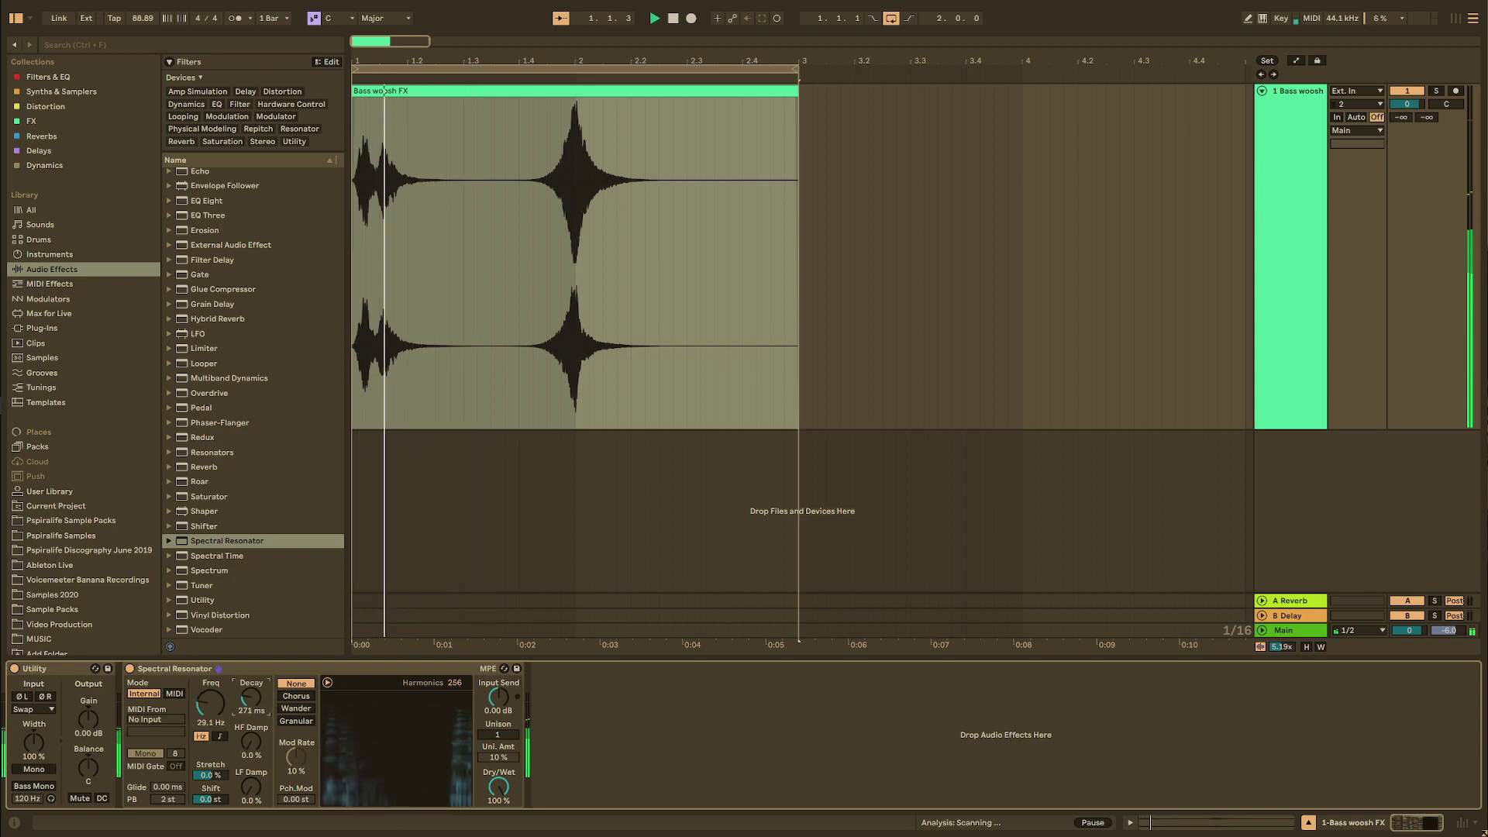
key(space)
key(space)
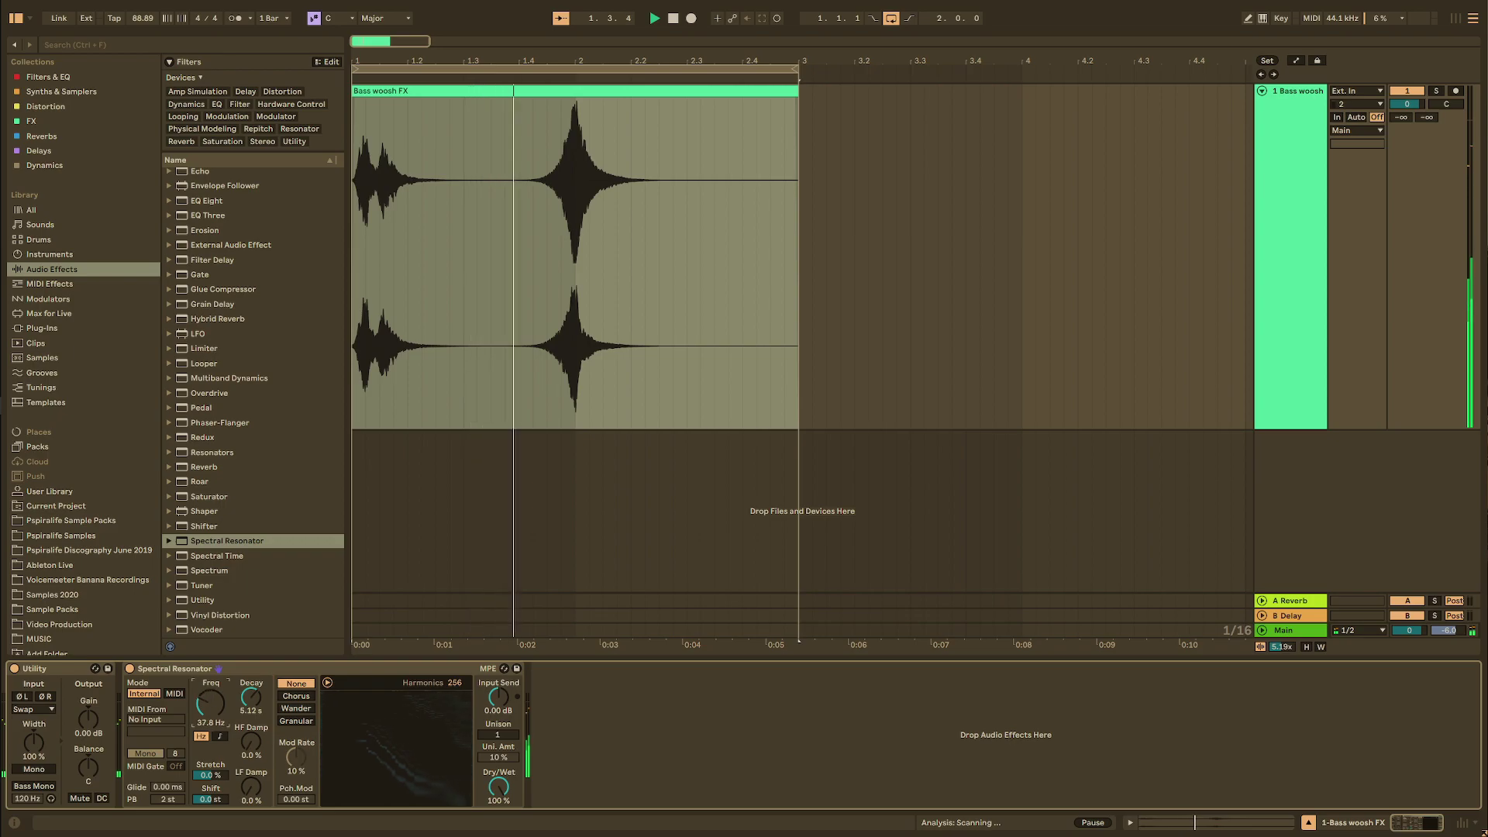
Set the resonator's Freq to 110 Hz and Decay to 1.25 s, and shorten the playback loop to end at 1.4.1.
double_click(214, 712)
drag(251, 699, 251, 710)
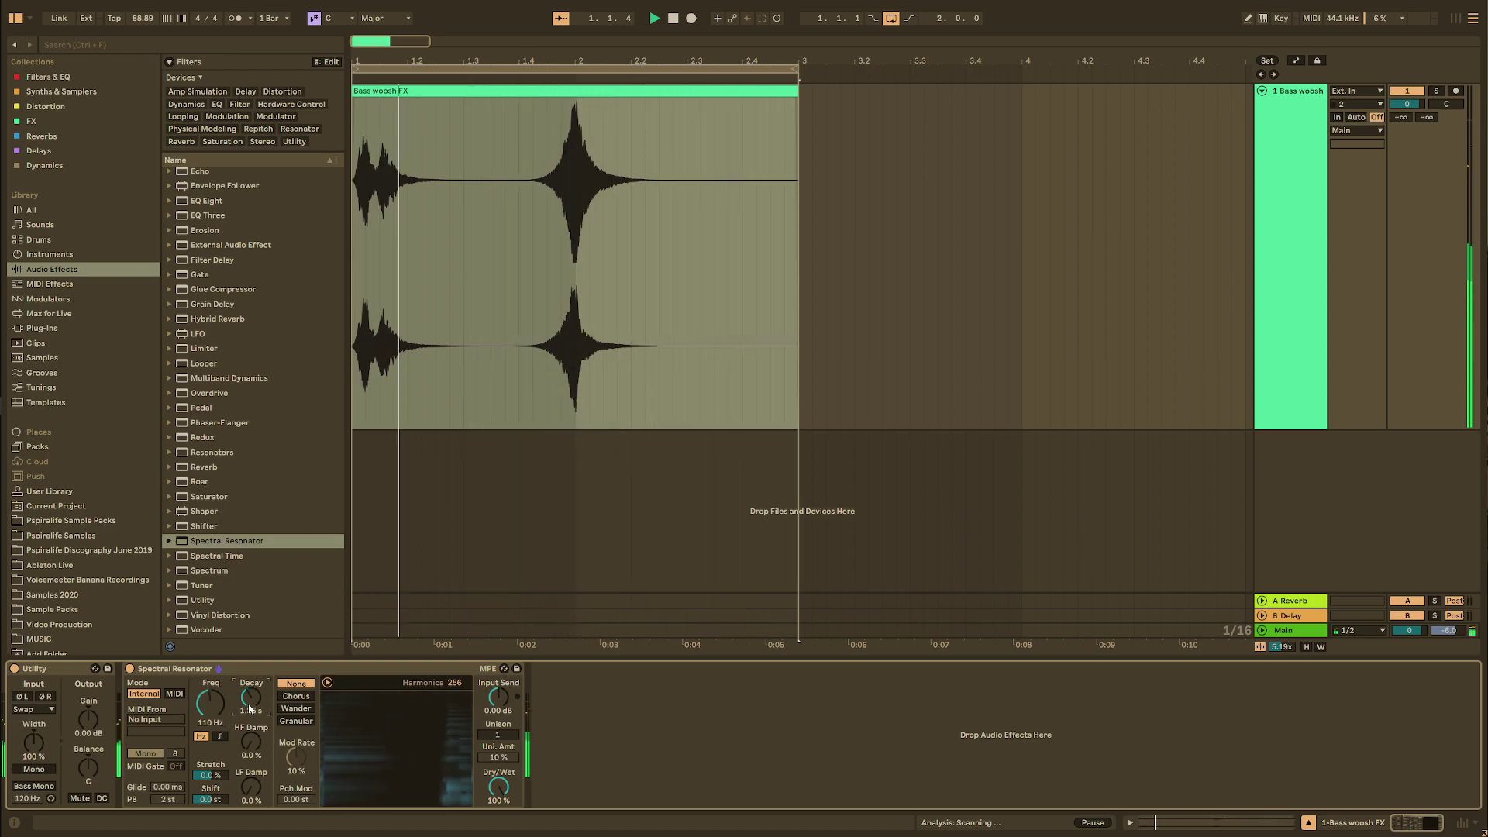
key(space)
drag(796, 70, 517, 70)
key(space)
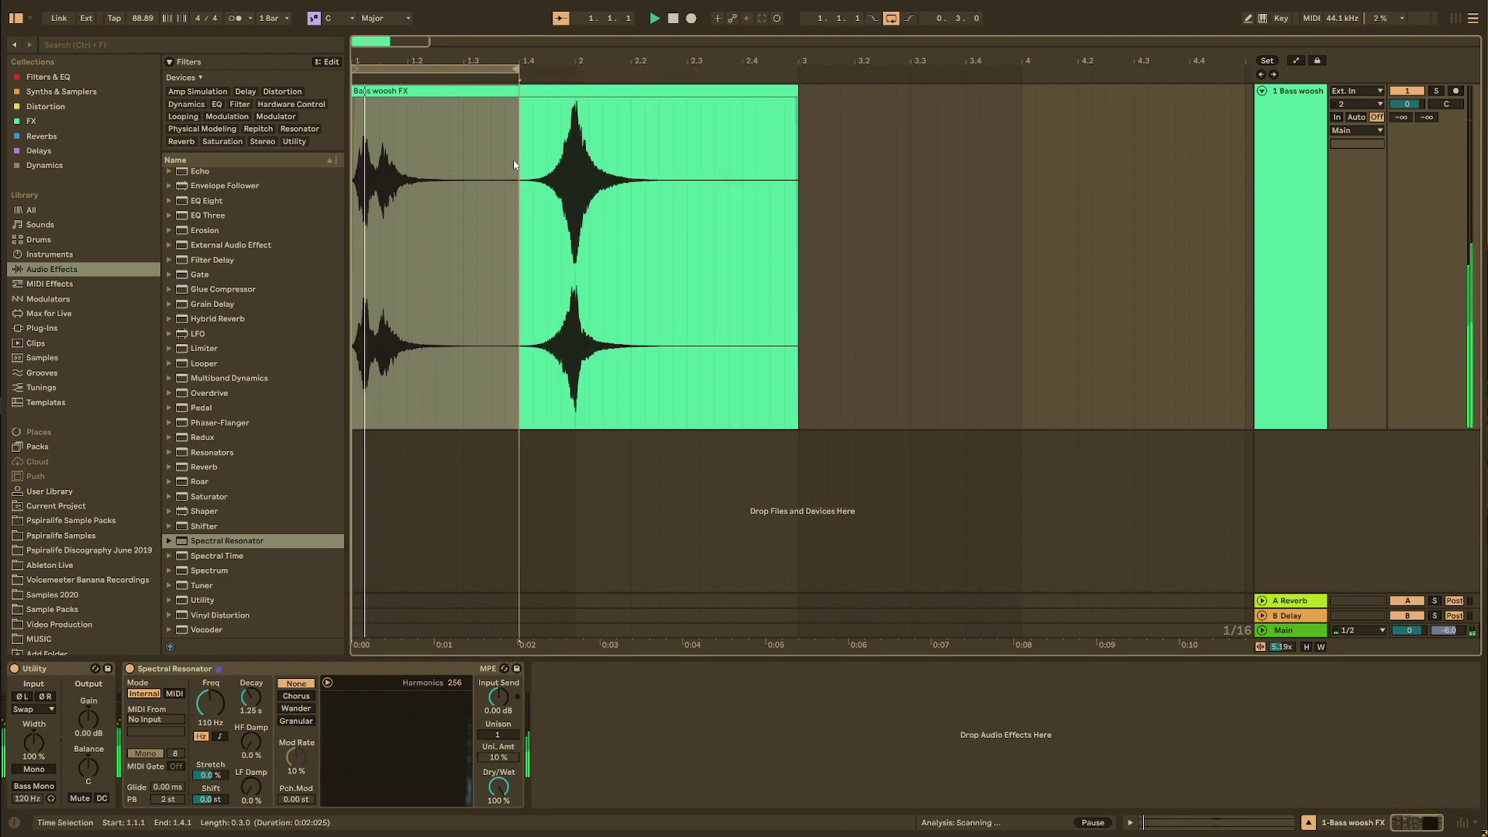
Switch the resonator's modulation to Granular, keep Dry/Wet at 100 %, and try Stretch at -100 % with Freq raised to 236 Hz.
click(287, 722)
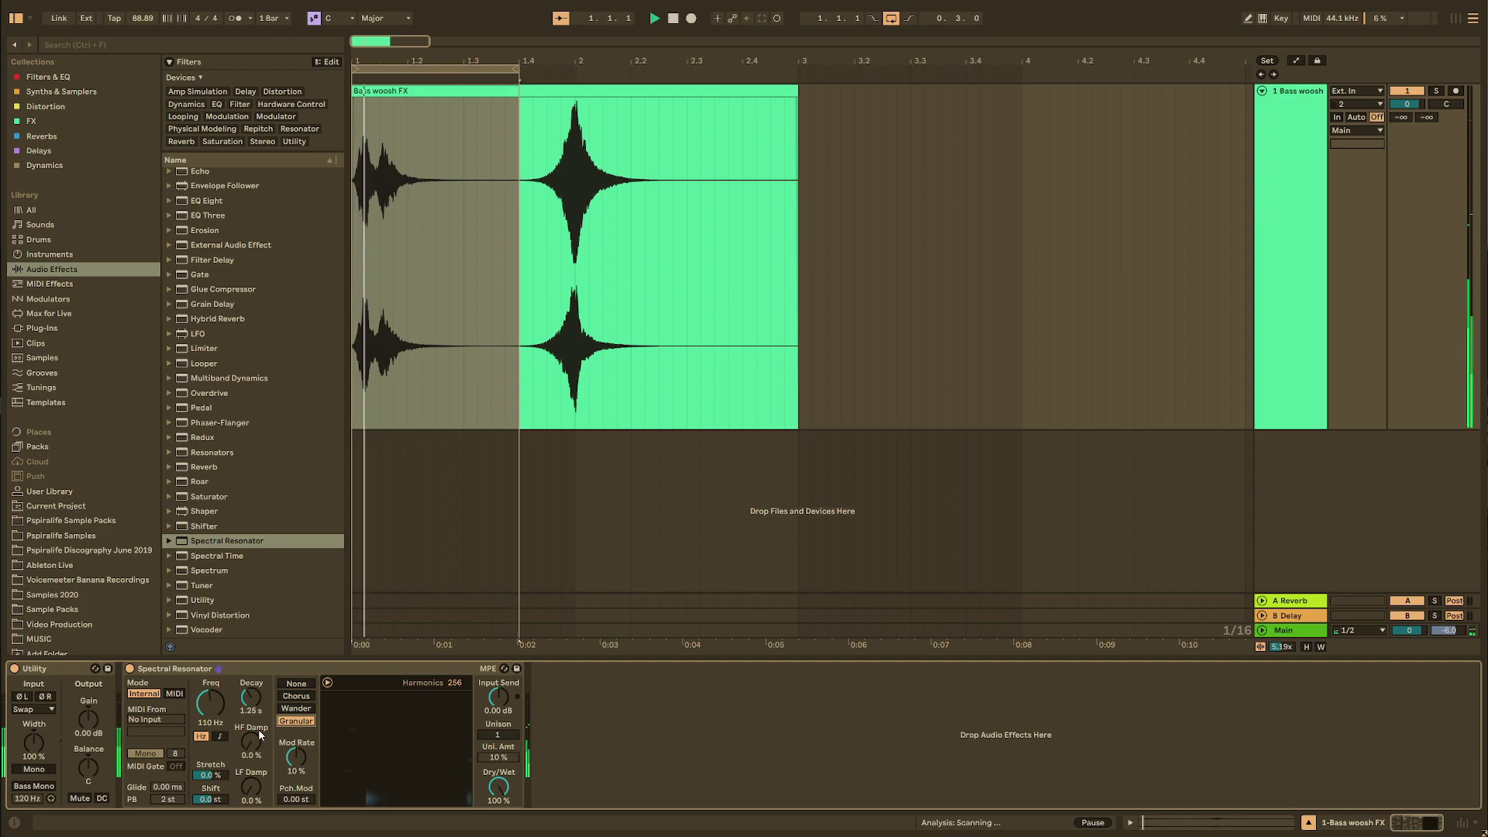
drag(499, 786, 498, 713)
mouse_move(225, 705)
mouse_down()
mouse_move(225, 674)
mouse_move(225, 721)
mouse_move(216, 688)
mouse_move(216, 703)
mouse_up()
drag(210, 775, 211, 830)
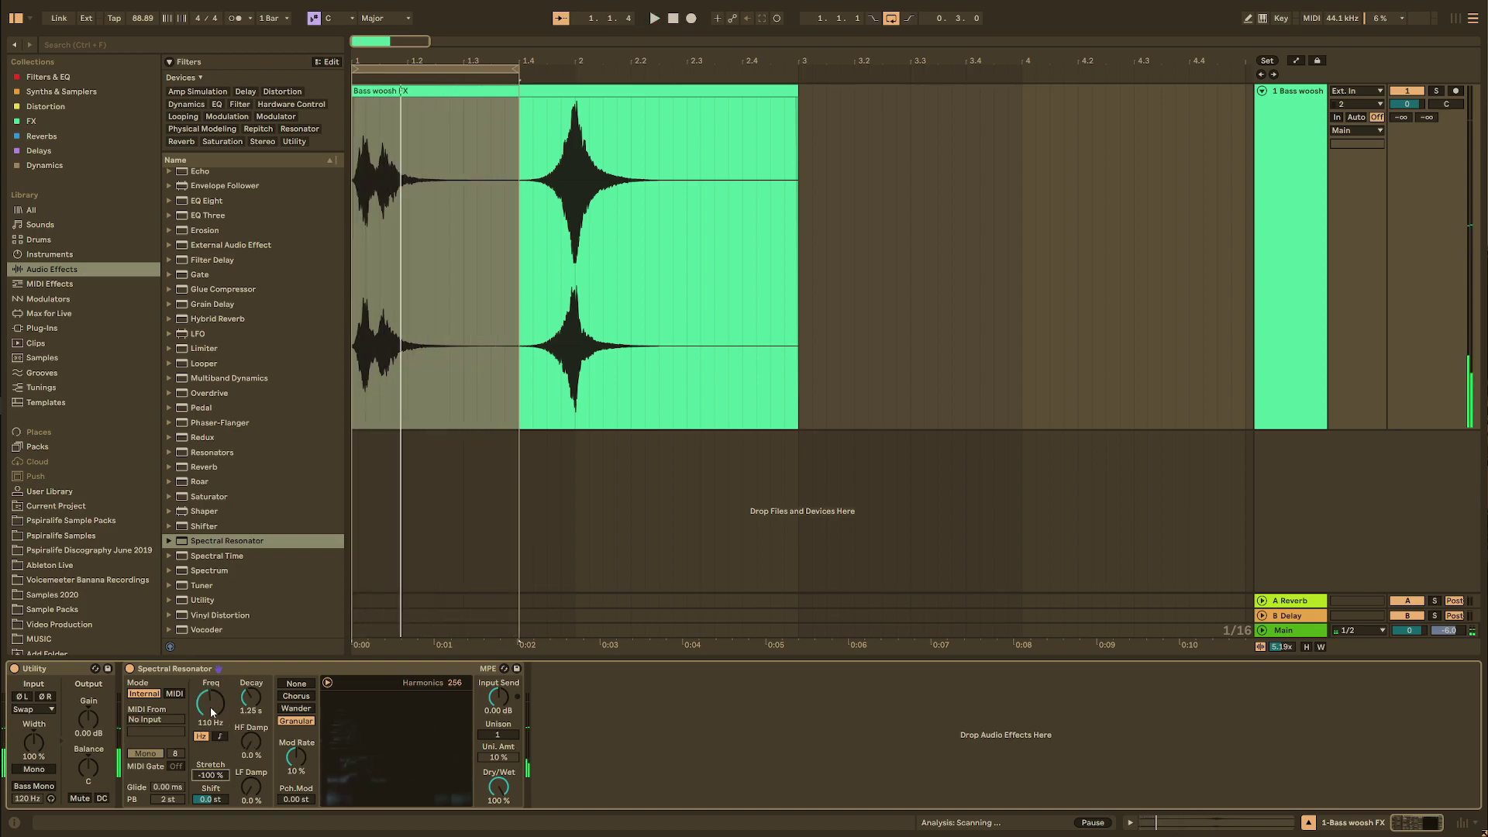
drag(210, 703, 220, 756)
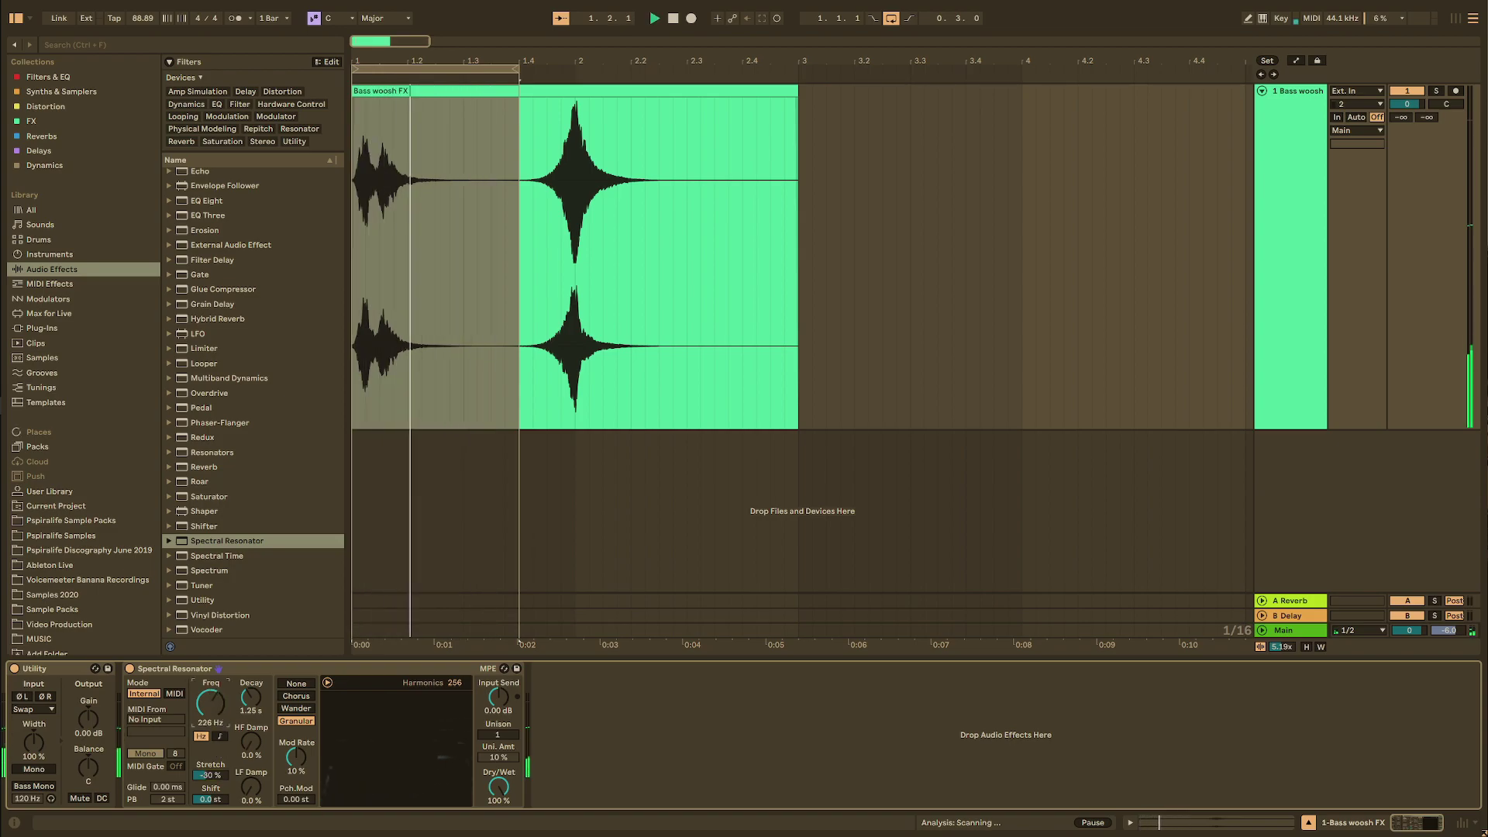